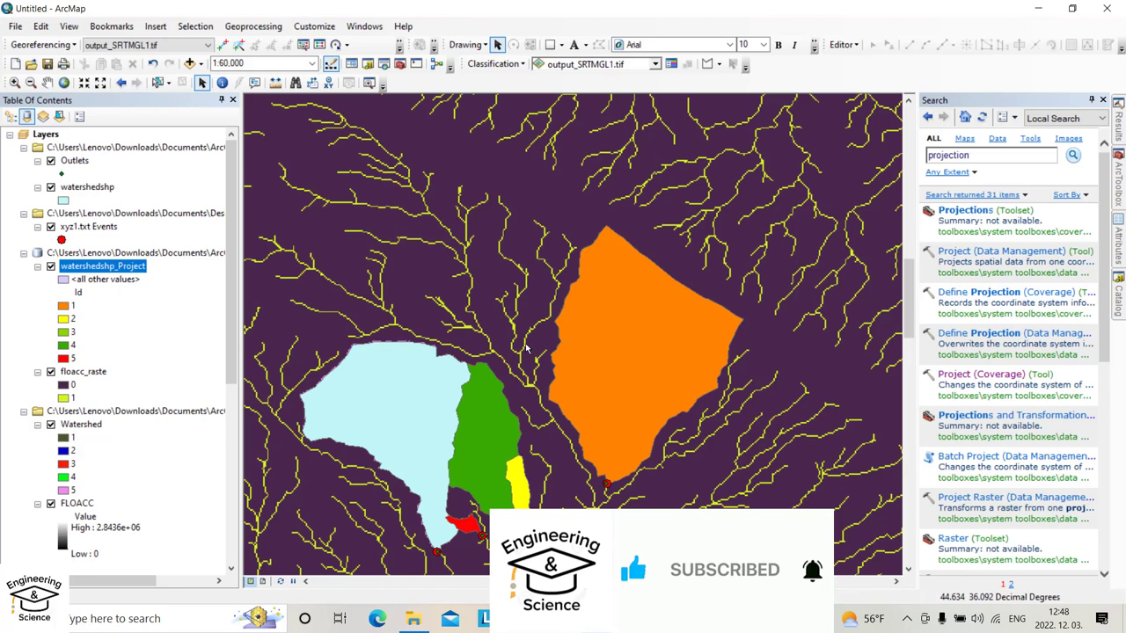
# Check the xyz1 coordinates in the Excel spreadsheet, then return to the ArcMap watershed map
pyautogui.click(667, 619)
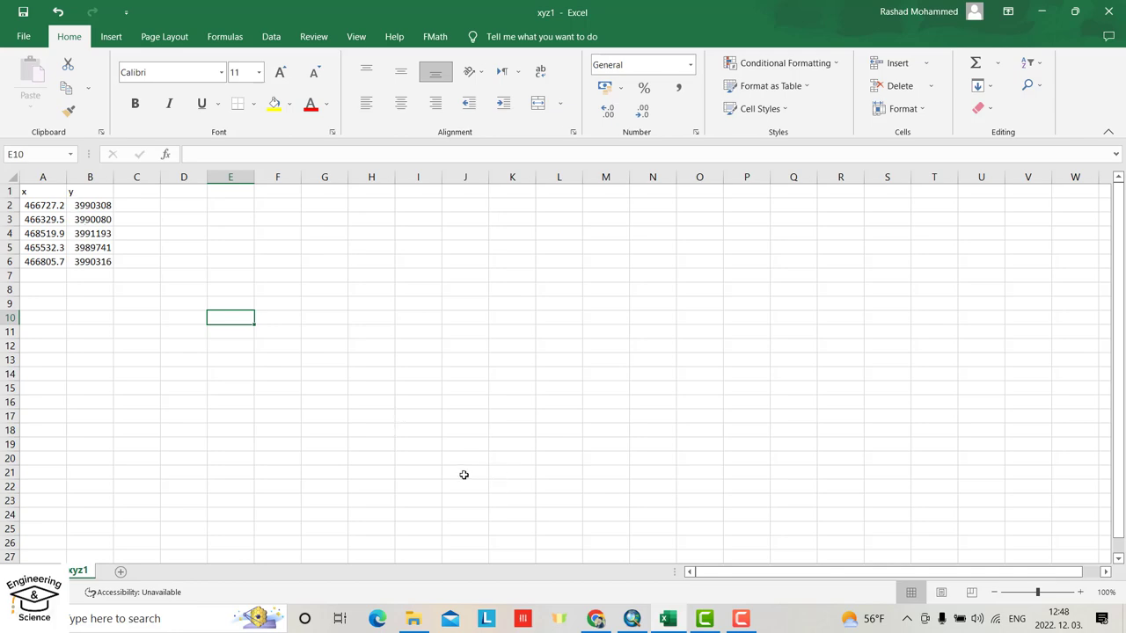
pyautogui.hotkey('alt', 'Tab')
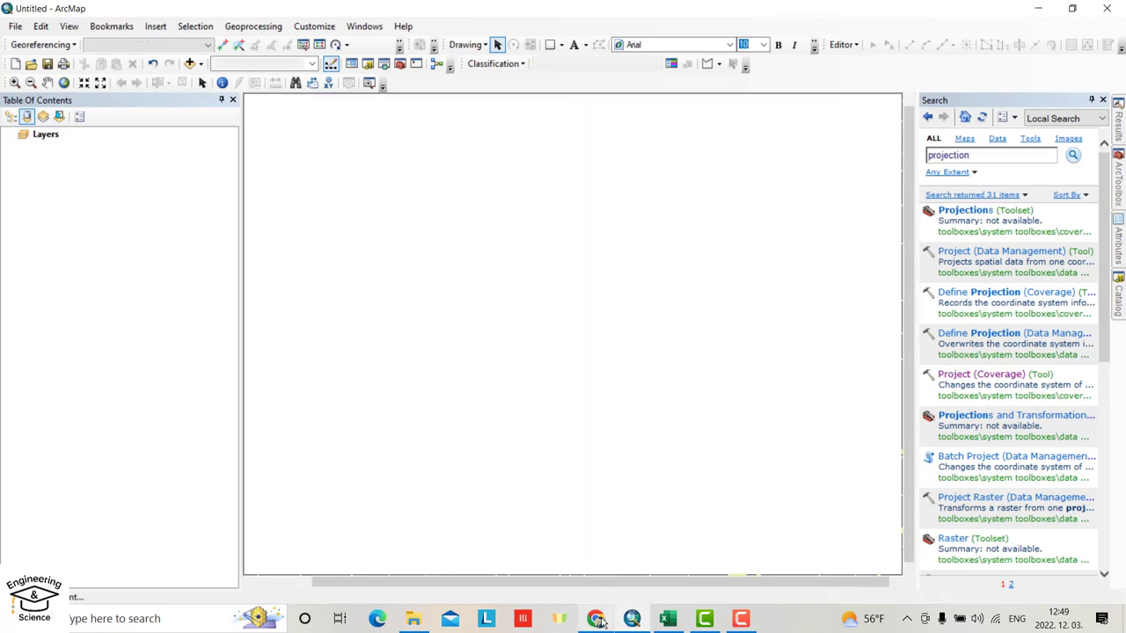
# Start Add XY Data and load Practise\xyz1.txt as the coordinate table
pyautogui.moveTo(601, 620)
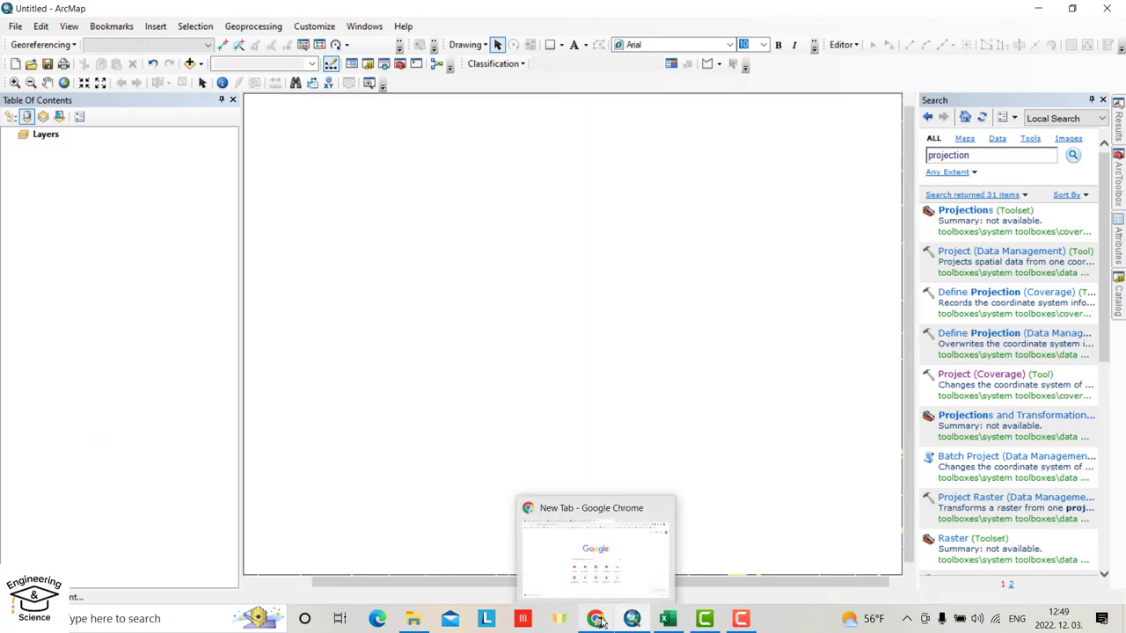
pyautogui.click(14, 26)
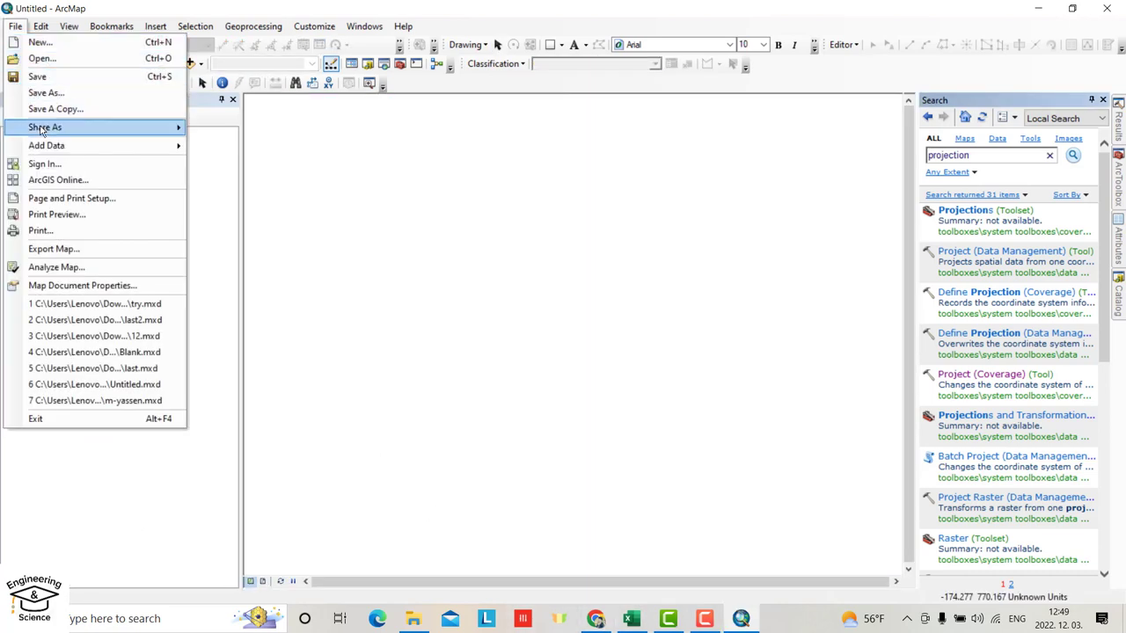
pyautogui.moveTo(49, 156)
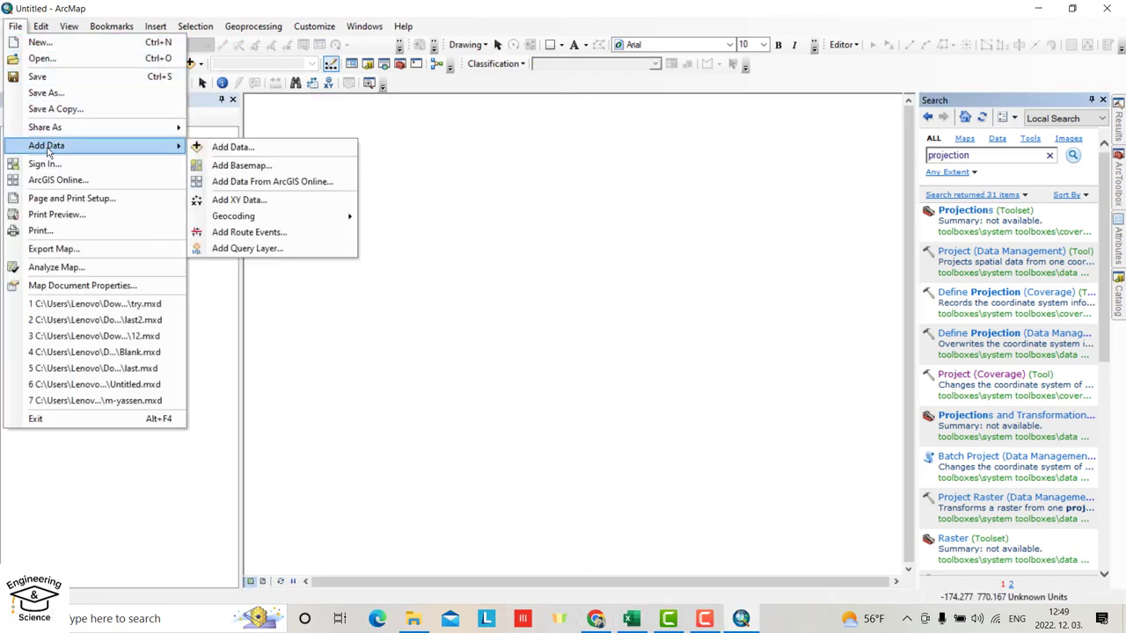
pyautogui.click(231, 200)
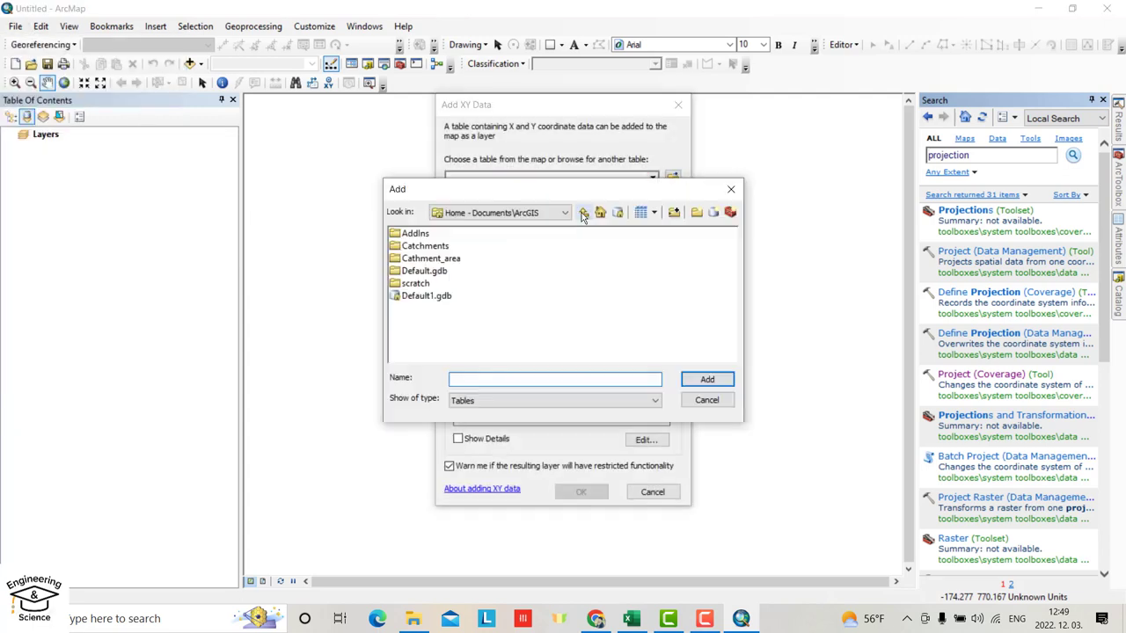
pyautogui.click(583, 214)
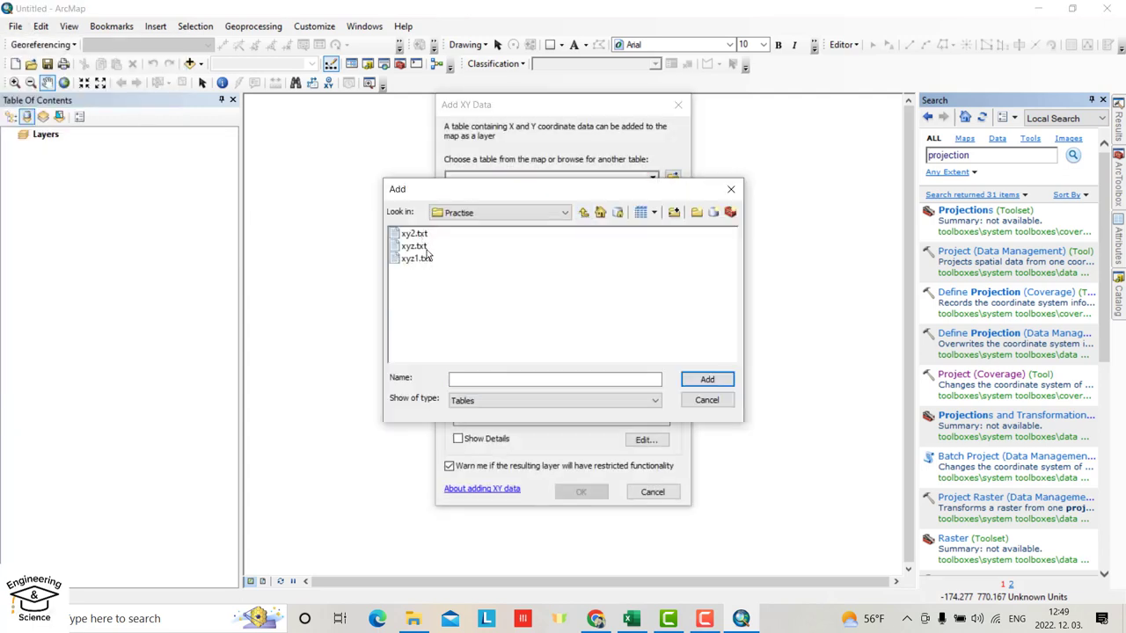
pyautogui.click(420, 258)
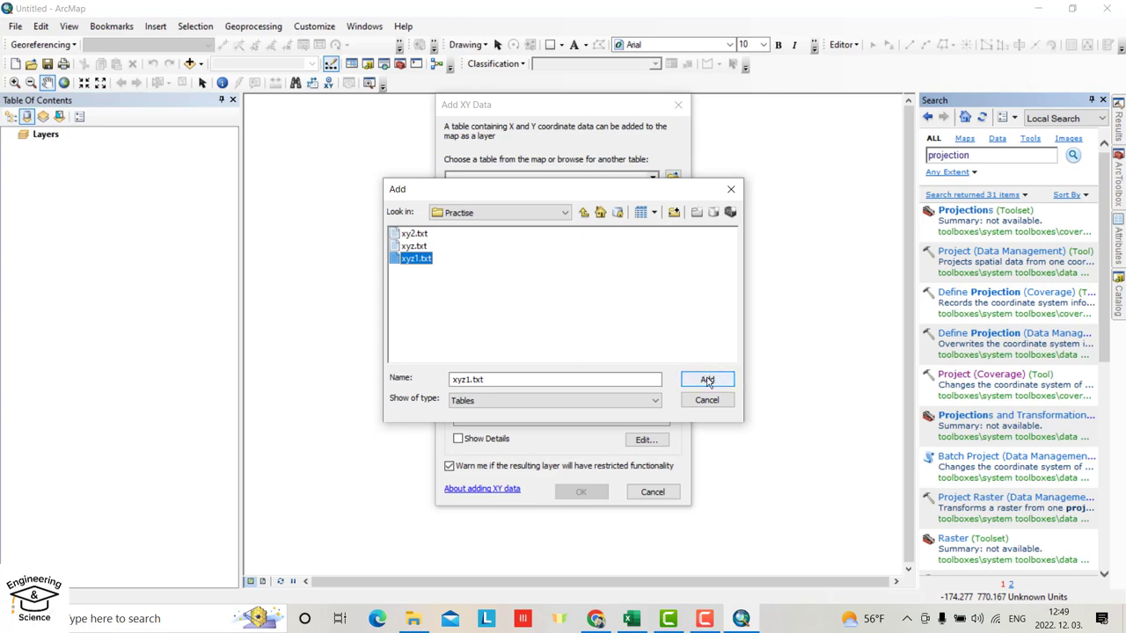
pyautogui.click(707, 381)
# Assign WGS 1984 UTM Zone 38N to the points and create the xyz1 event layer
pyautogui.click(644, 439)
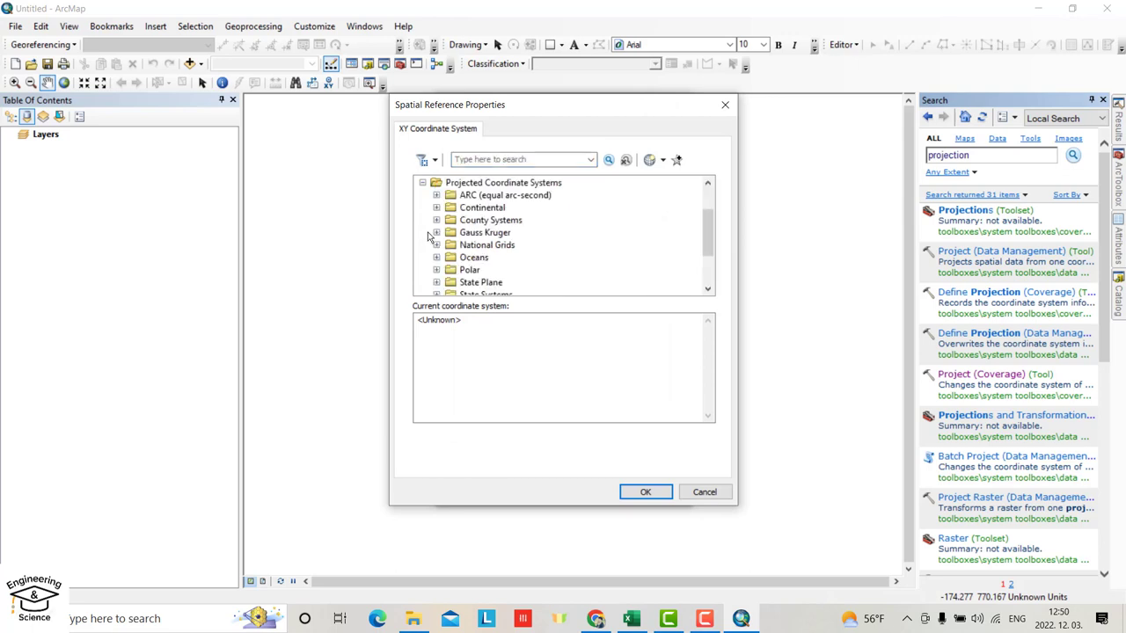
pyautogui.scroll(-2, 462, 234)
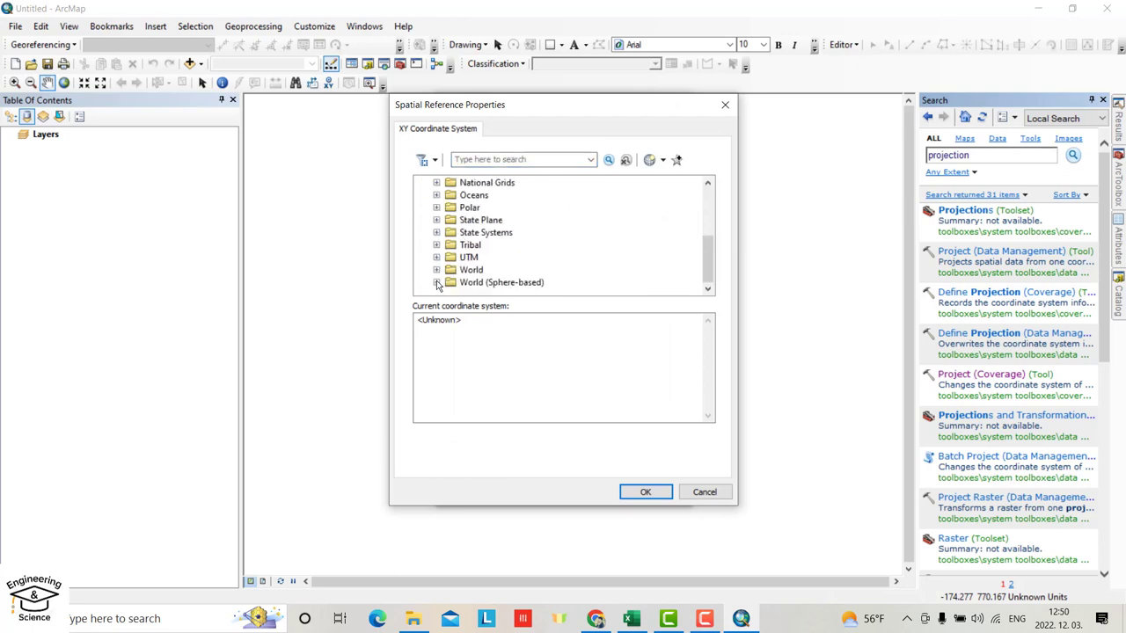
pyautogui.click(435, 261)
pyautogui.scroll(-3, 516, 261)
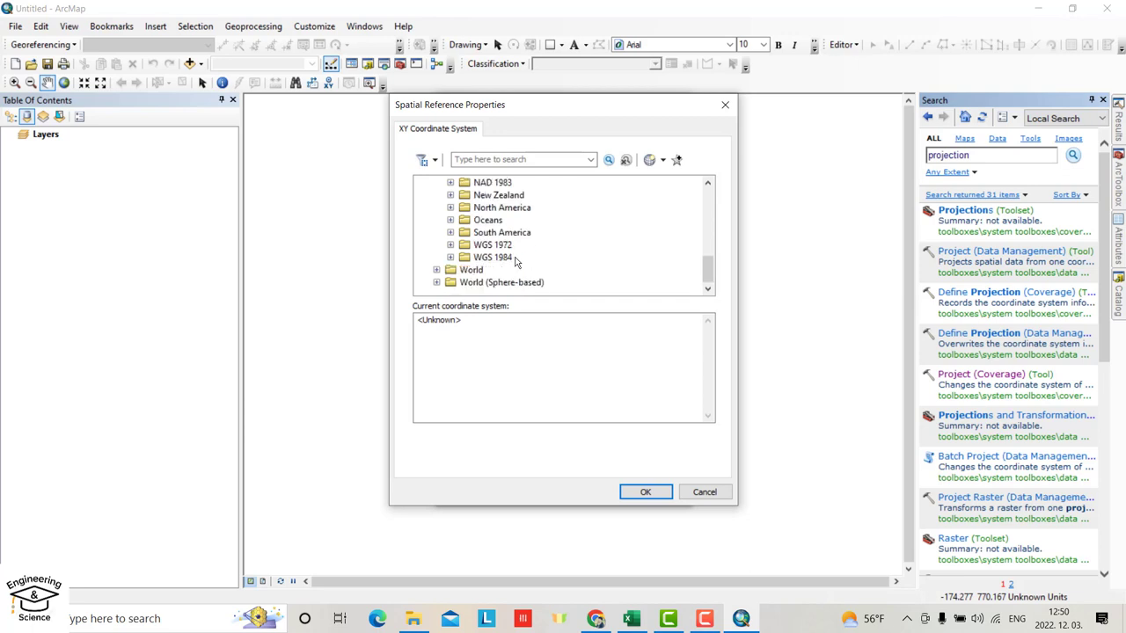
pyautogui.click(451, 257)
pyautogui.click(464, 246)
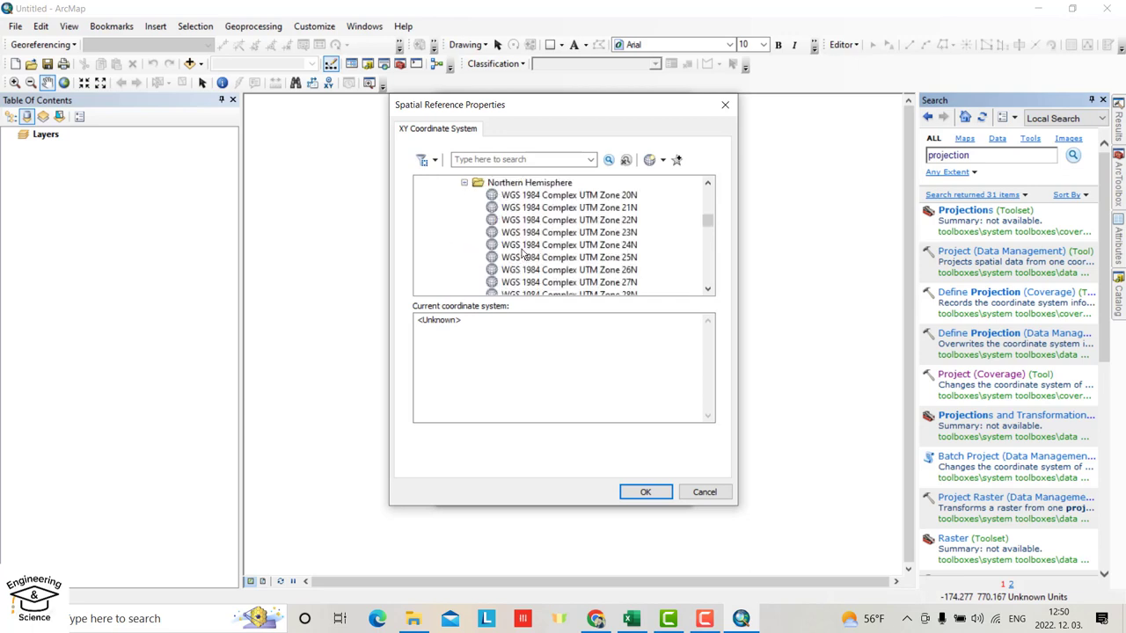
pyautogui.scroll(-10, 525, 251)
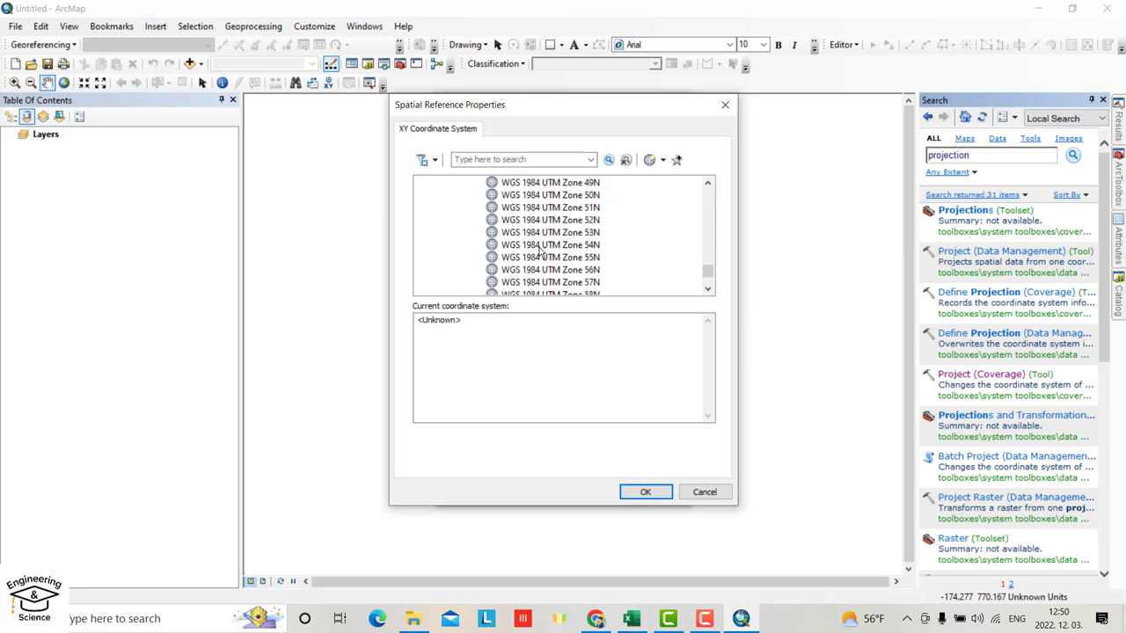
pyautogui.scroll(-2, 540, 253)
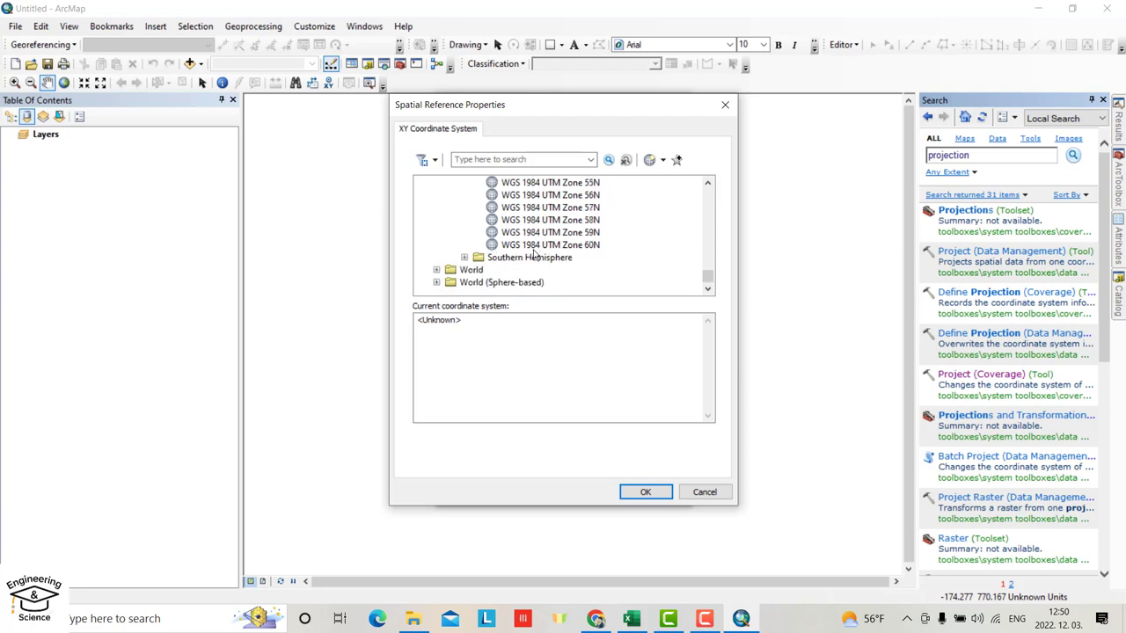
pyautogui.scroll(7, 534, 253)
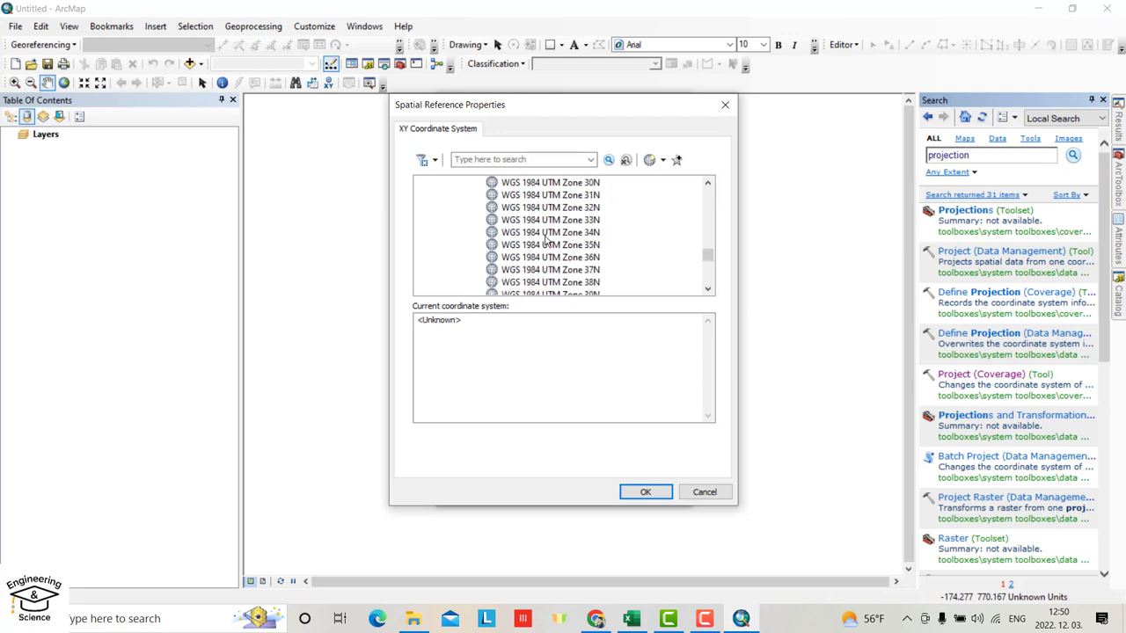
pyautogui.click(574, 224)
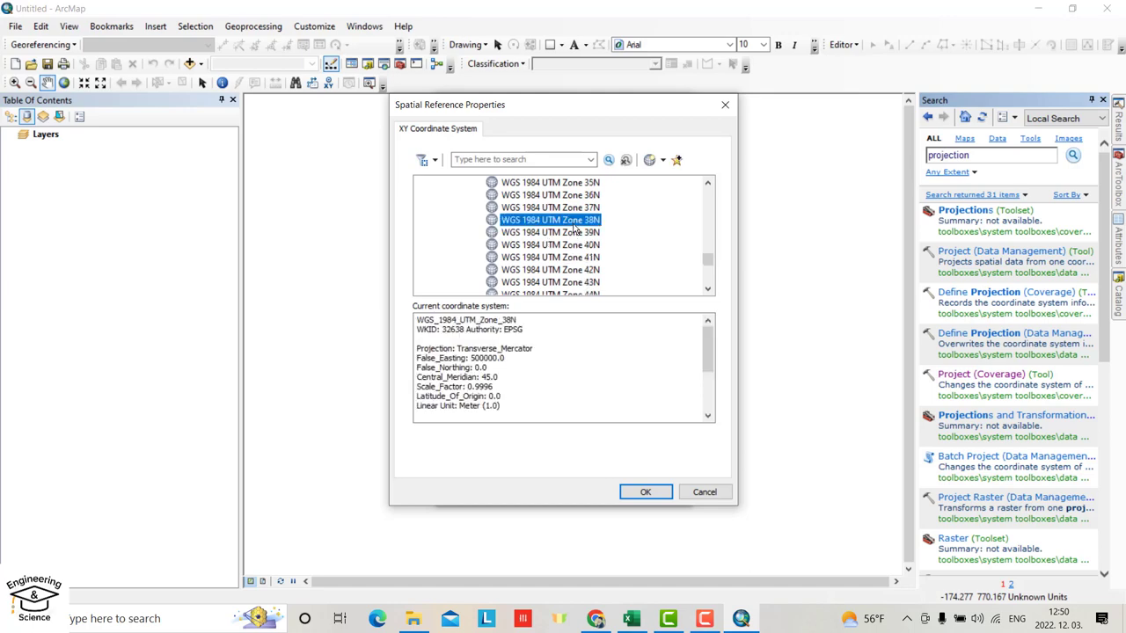
pyautogui.click(645, 492)
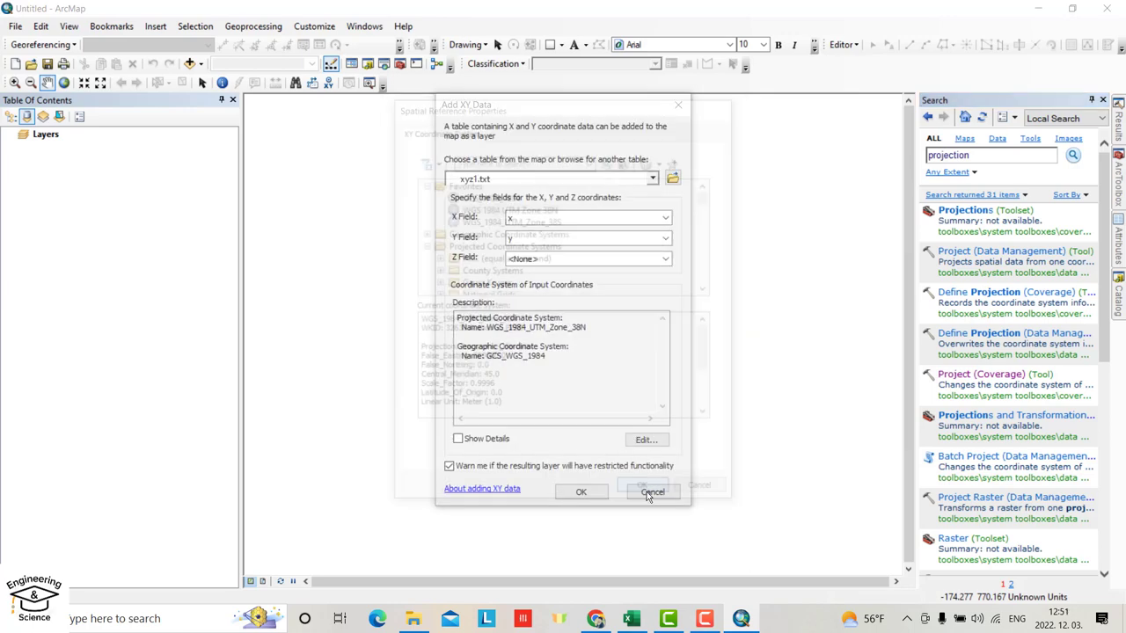
pyautogui.click(580, 492)
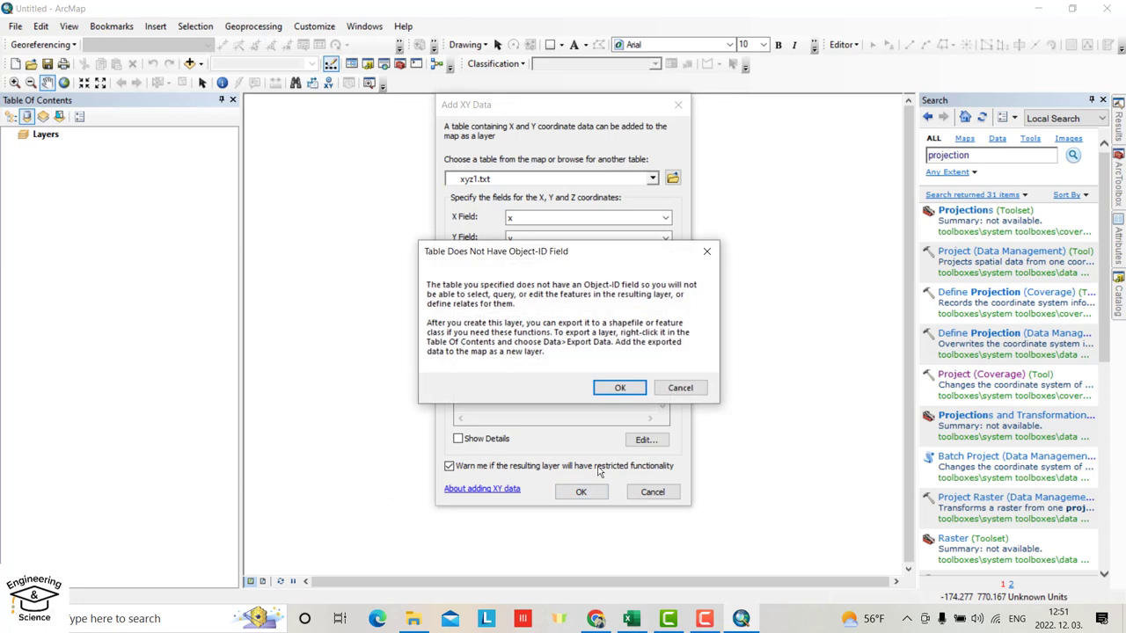
pyautogui.click(619, 388)
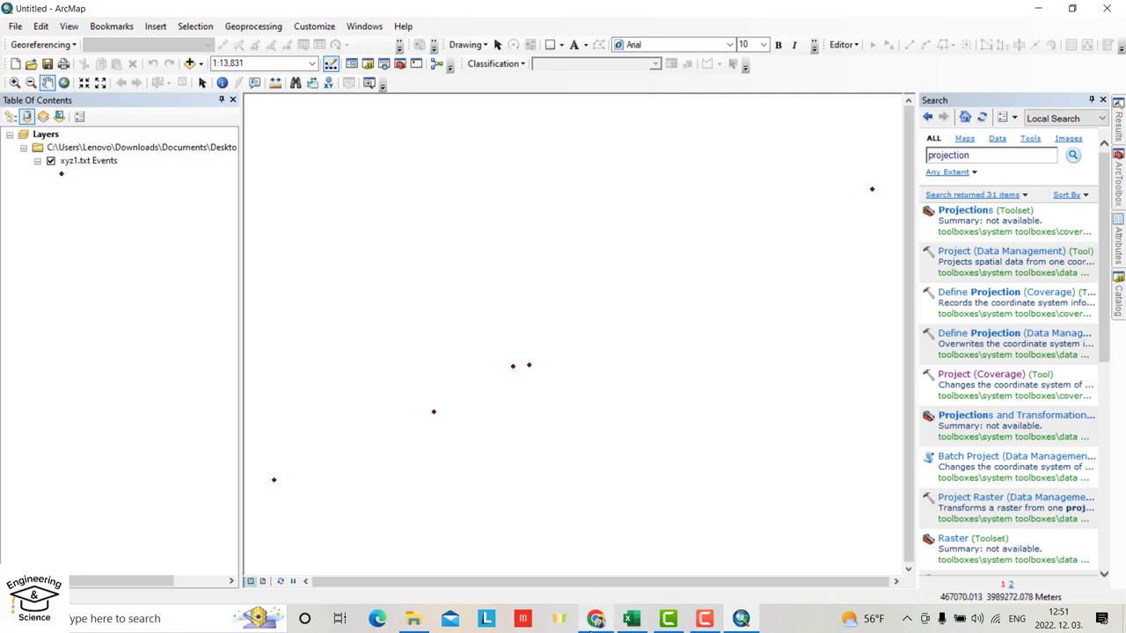
# In Chrome, search Google for 'open topography'
pyautogui.moveTo(596, 619)
pyautogui.click(595, 545)
pyautogui.click(475, 316)
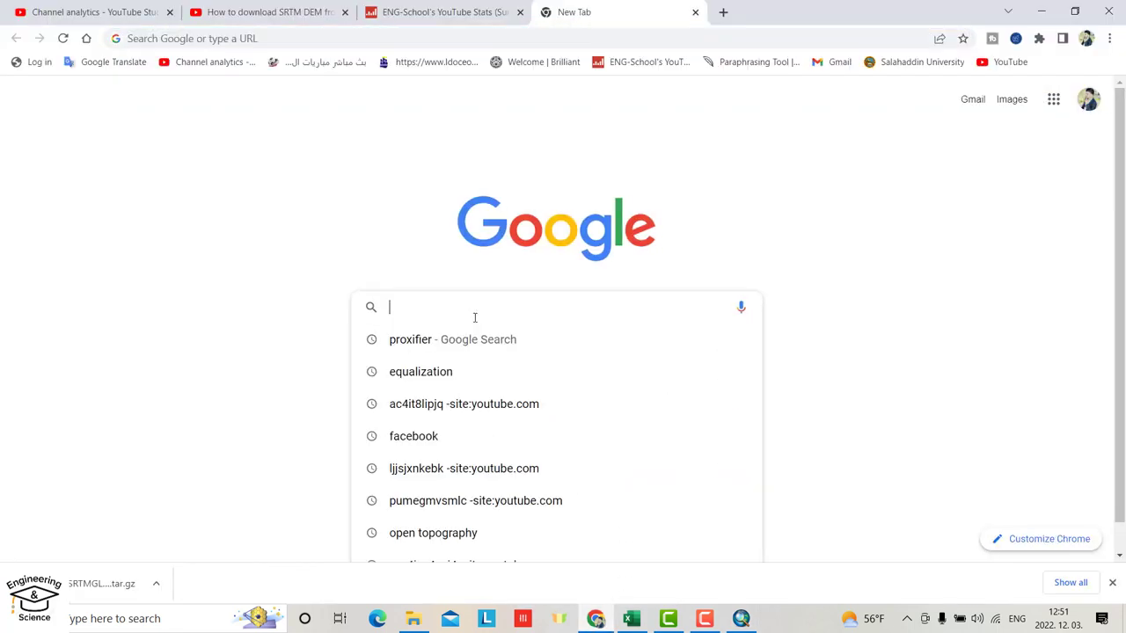
pyautogui.write('open')
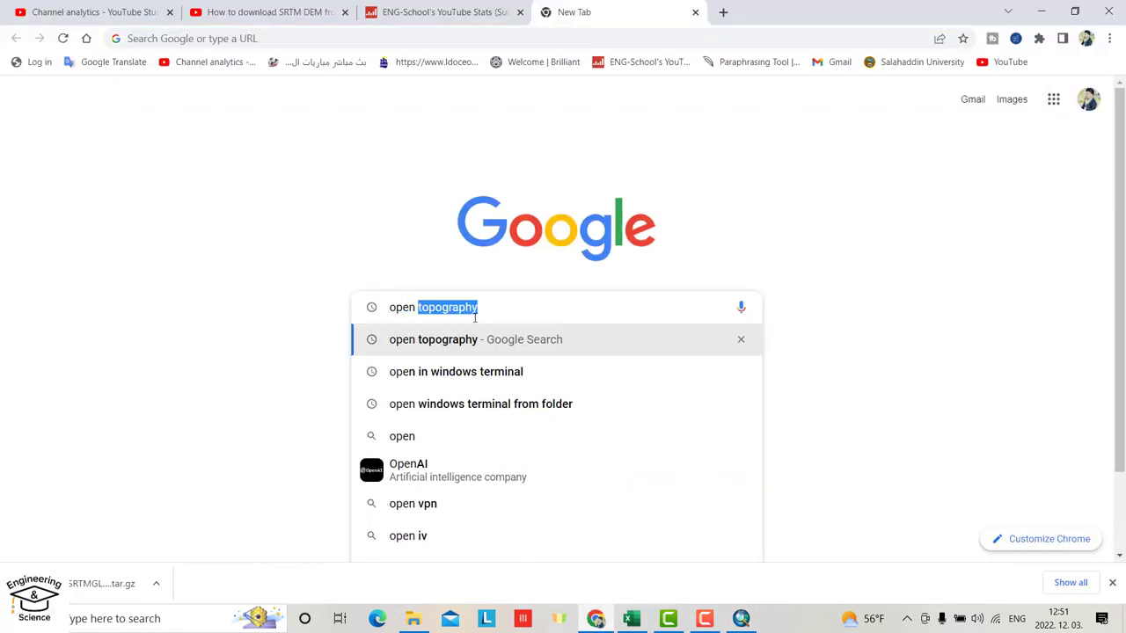
pyautogui.click(505, 340)
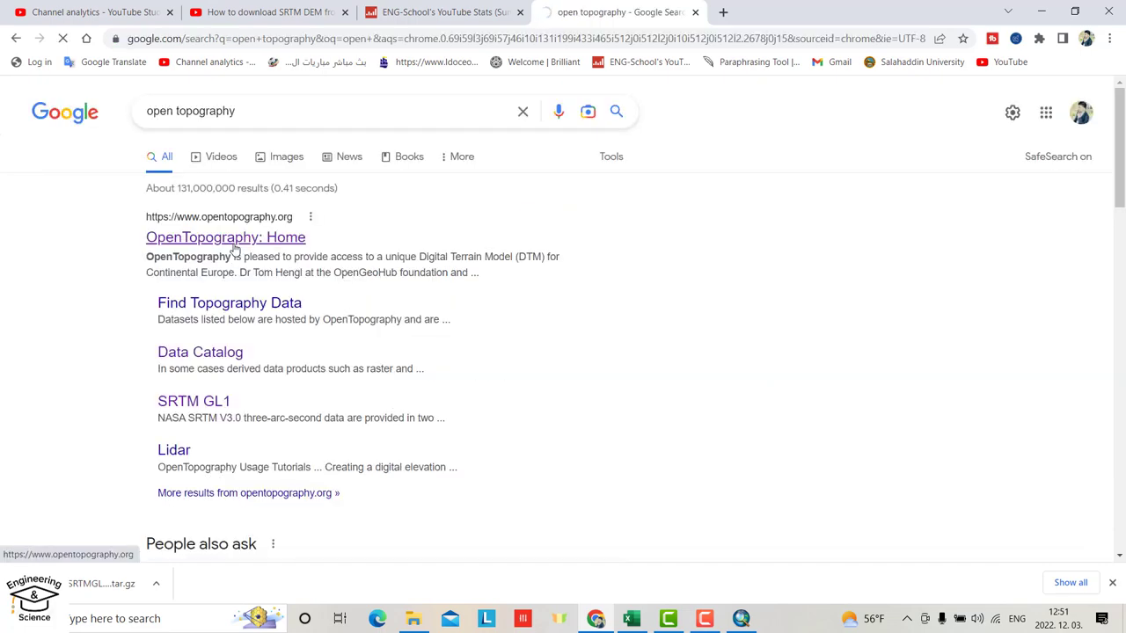
# Go to OpenTopography's Data Catalog, Global & Regional DEM list, and open SRTM Global
pyautogui.moveTo(712, 169)
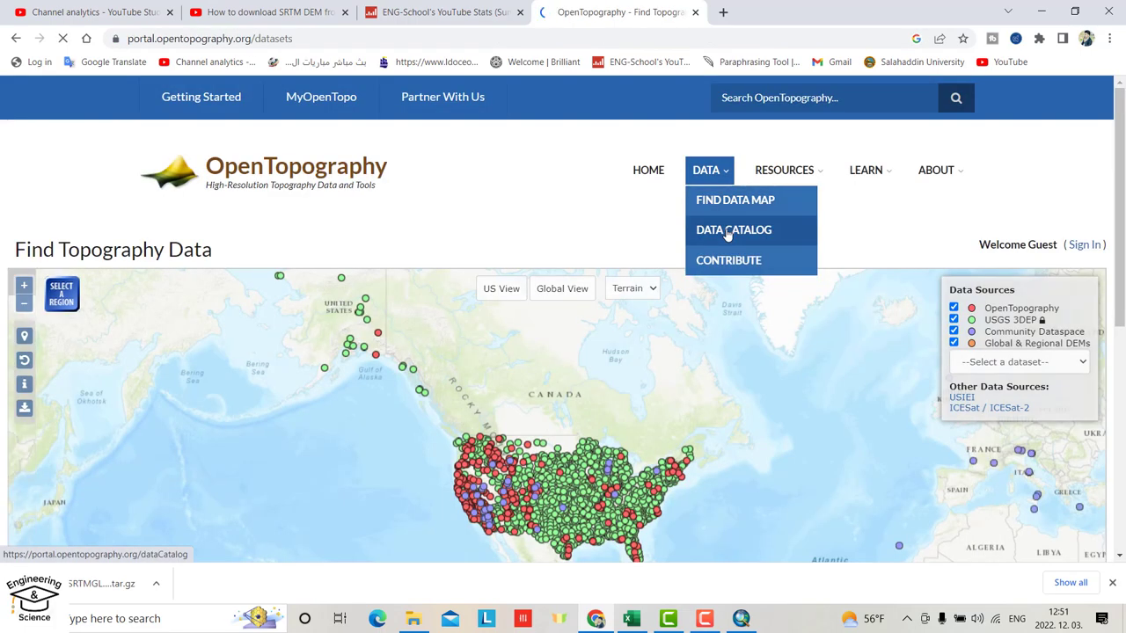
pyautogui.click(728, 230)
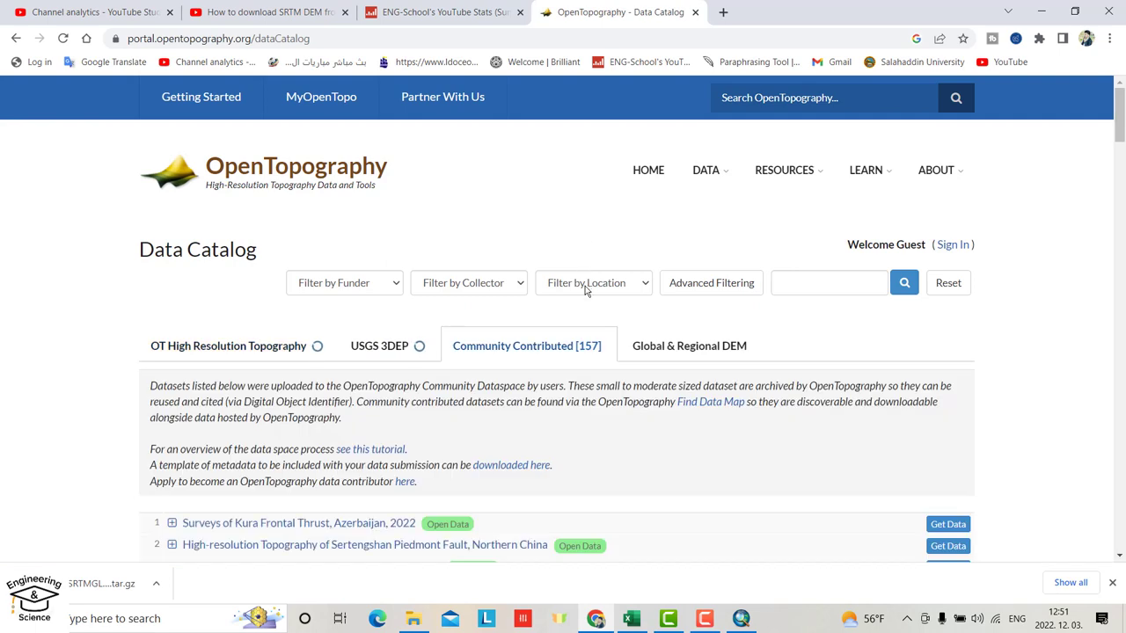
pyautogui.click(697, 350)
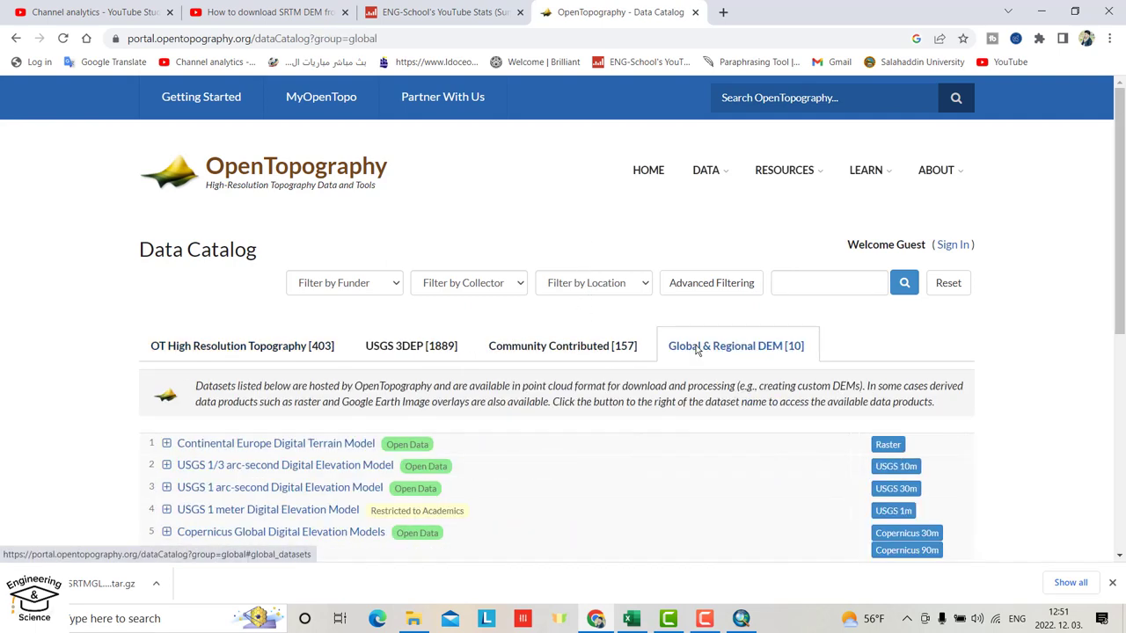
pyautogui.scroll(-3, 684, 329)
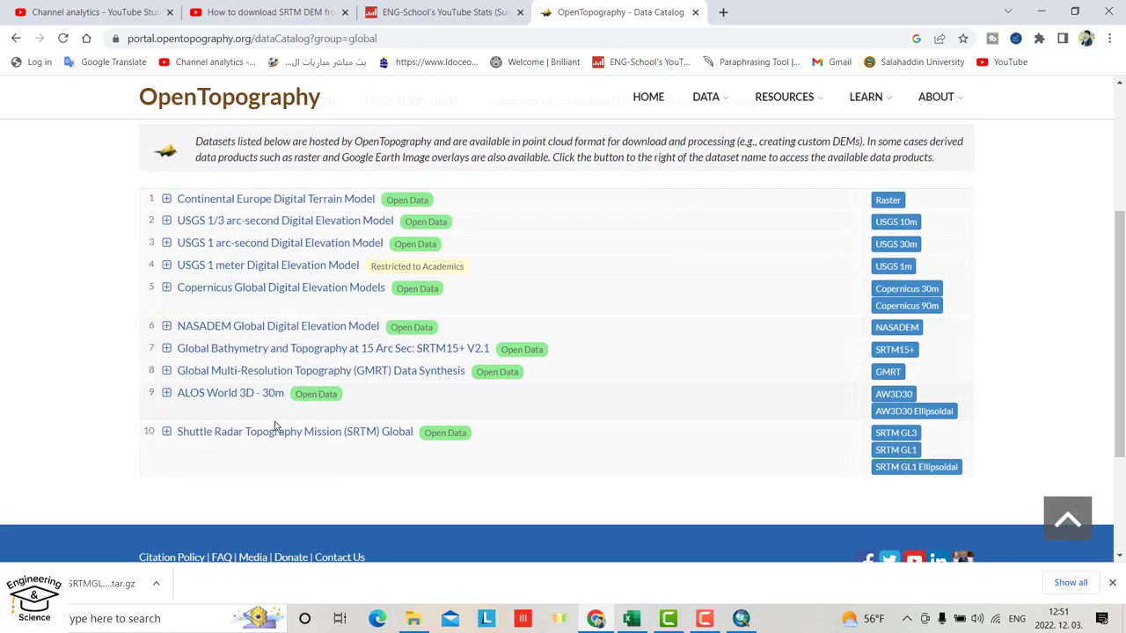
pyautogui.click(242, 432)
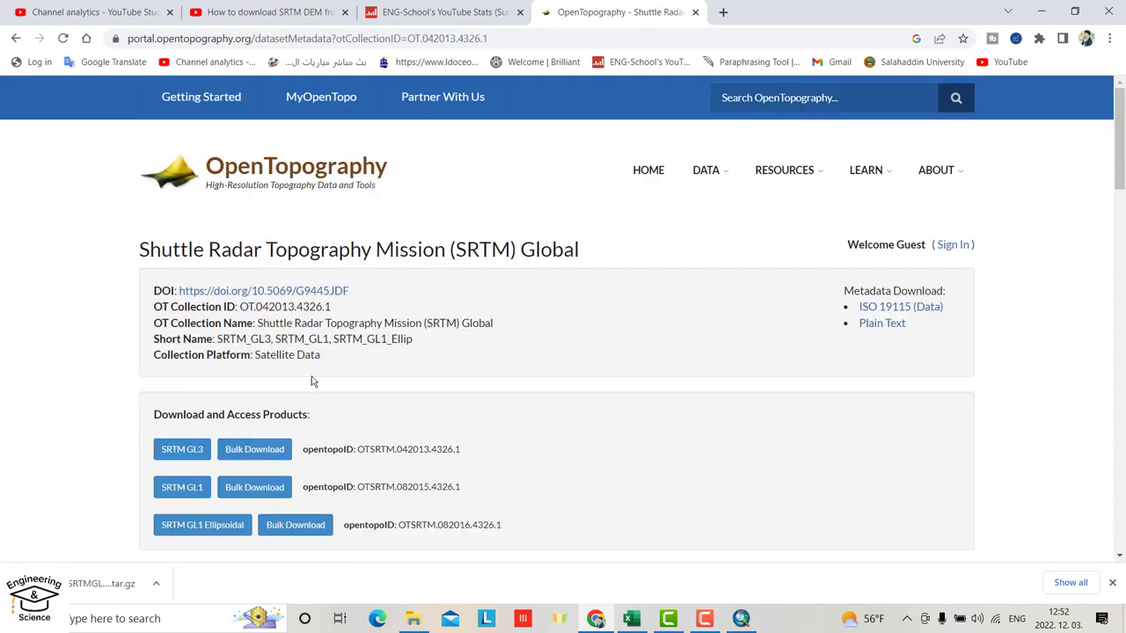
# Open the SRTM GL1 30 m page and pan its map to the Erbil area
pyautogui.scroll(-1, 336, 343)
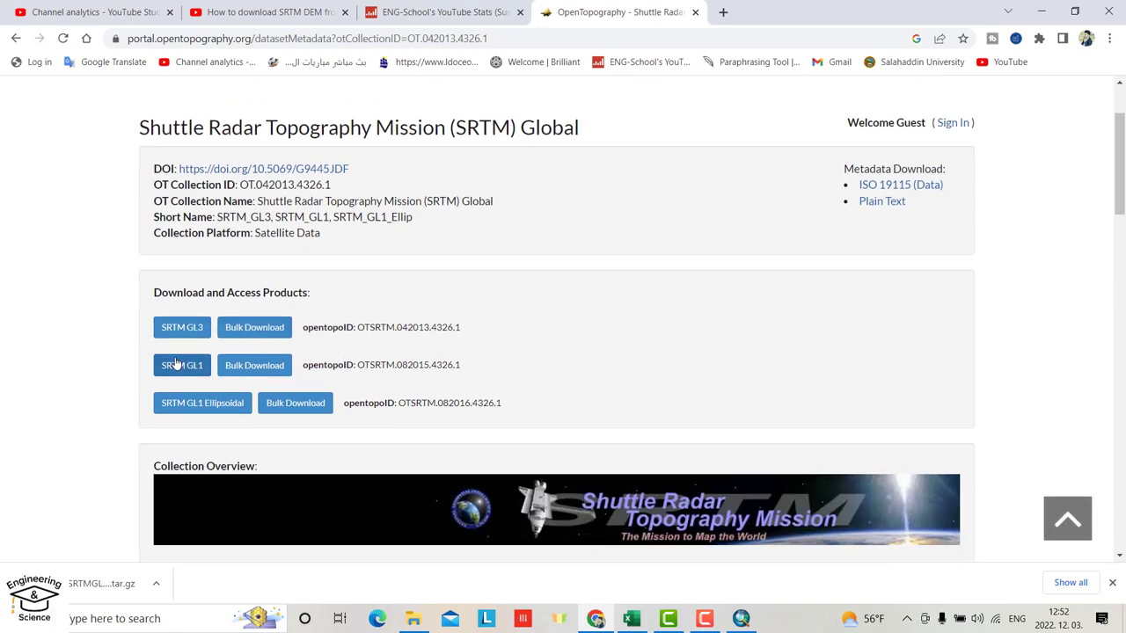
pyautogui.click(182, 366)
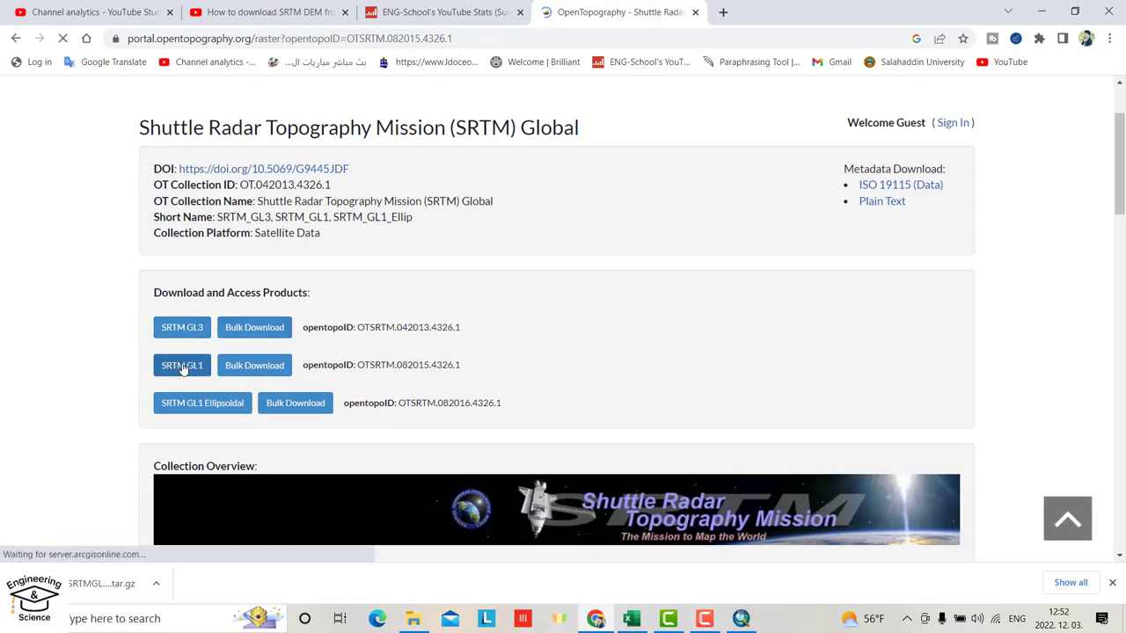
pyautogui.scroll(-4, 295, 342)
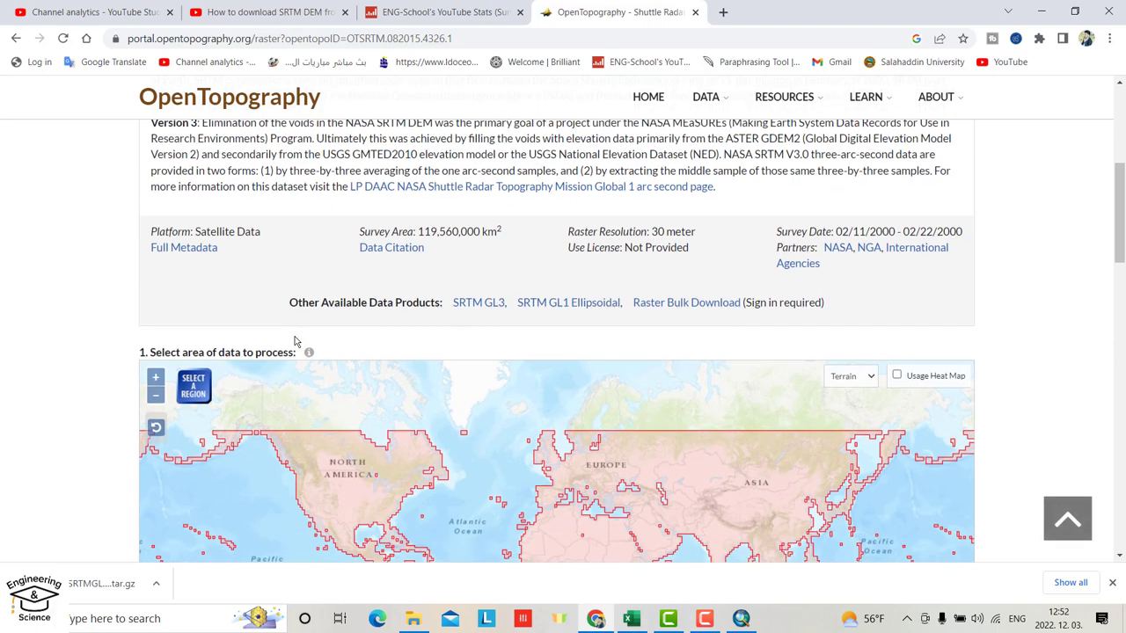
pyautogui.scroll(-1, 295, 343)
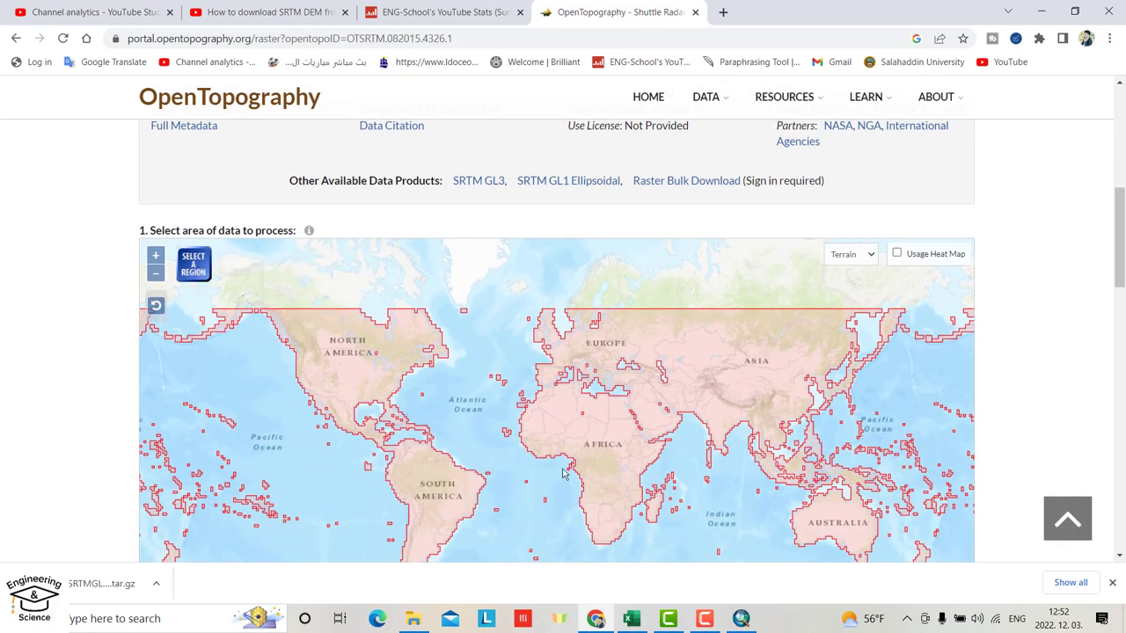
pyautogui.scroll(-2, 607, 475)
pyautogui.scroll(1, 607, 475)
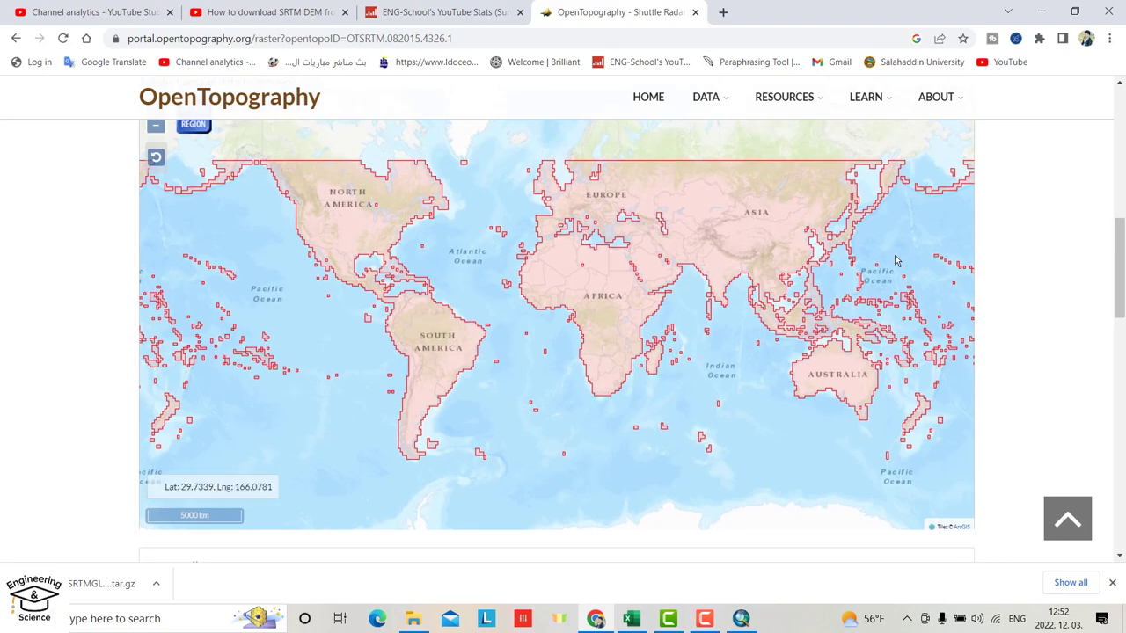
pyautogui.scroll(3, 704, 229)
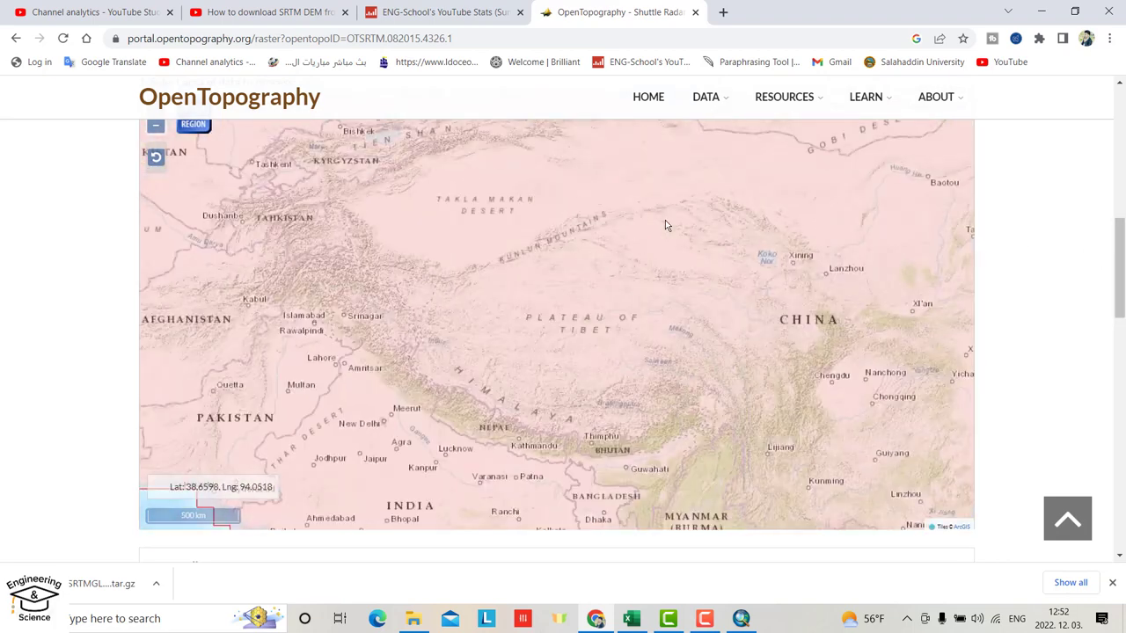
pyautogui.moveTo(518, 280); pyautogui.dragTo(757, 304)
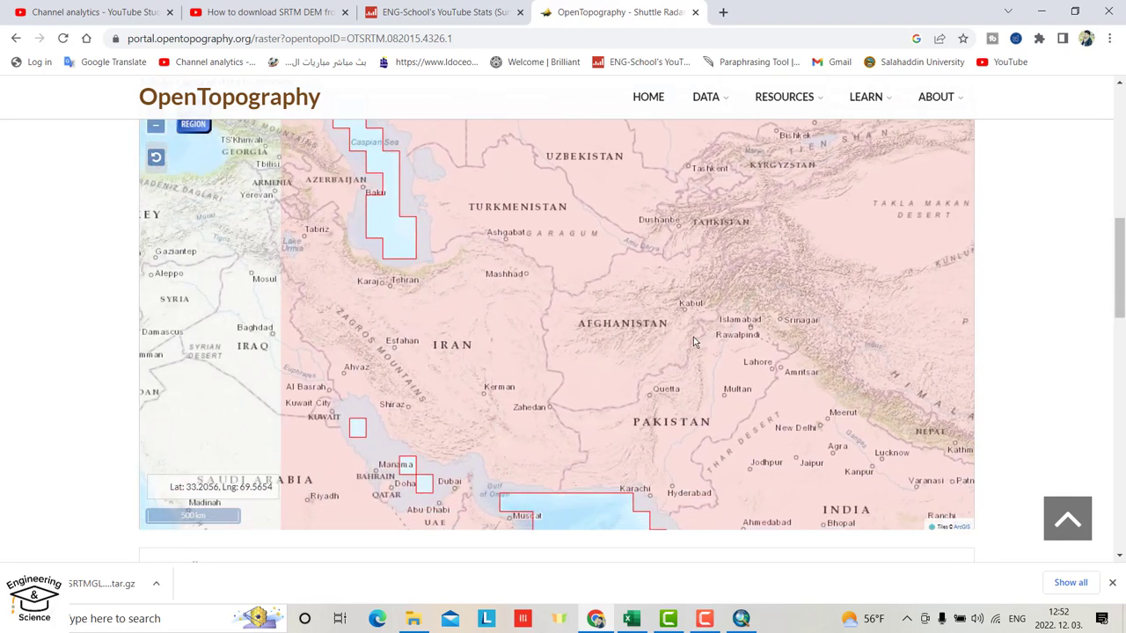
pyautogui.moveTo(468, 339); pyautogui.dragTo(635, 326)
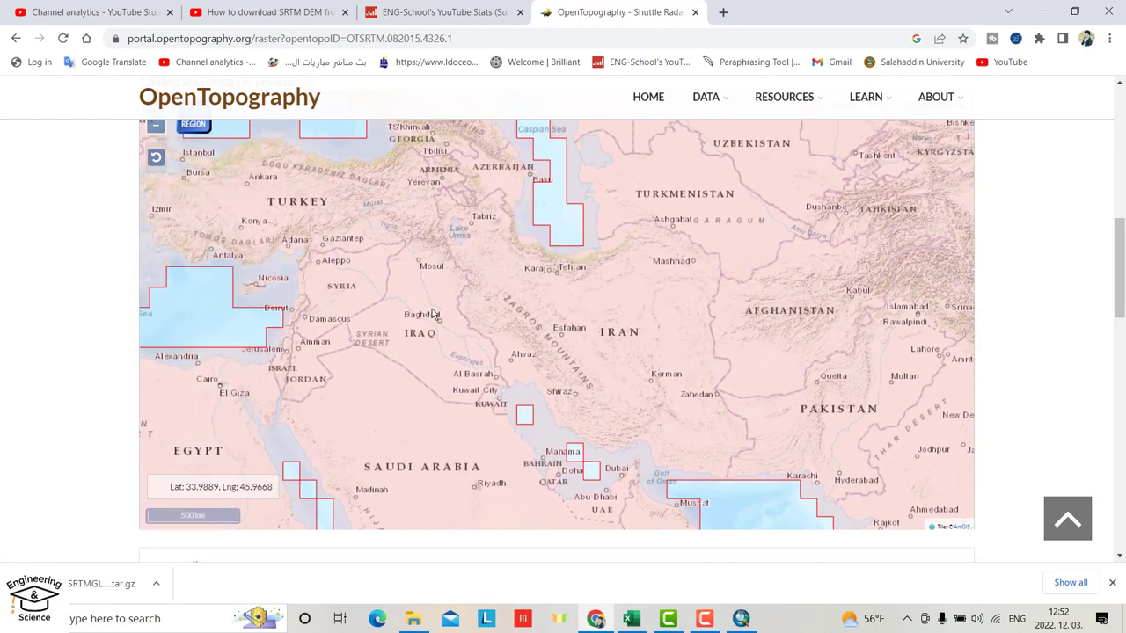
pyautogui.scroll(5, 483, 399)
pyautogui.moveTo(483, 399); pyautogui.dragTo(445, 370)
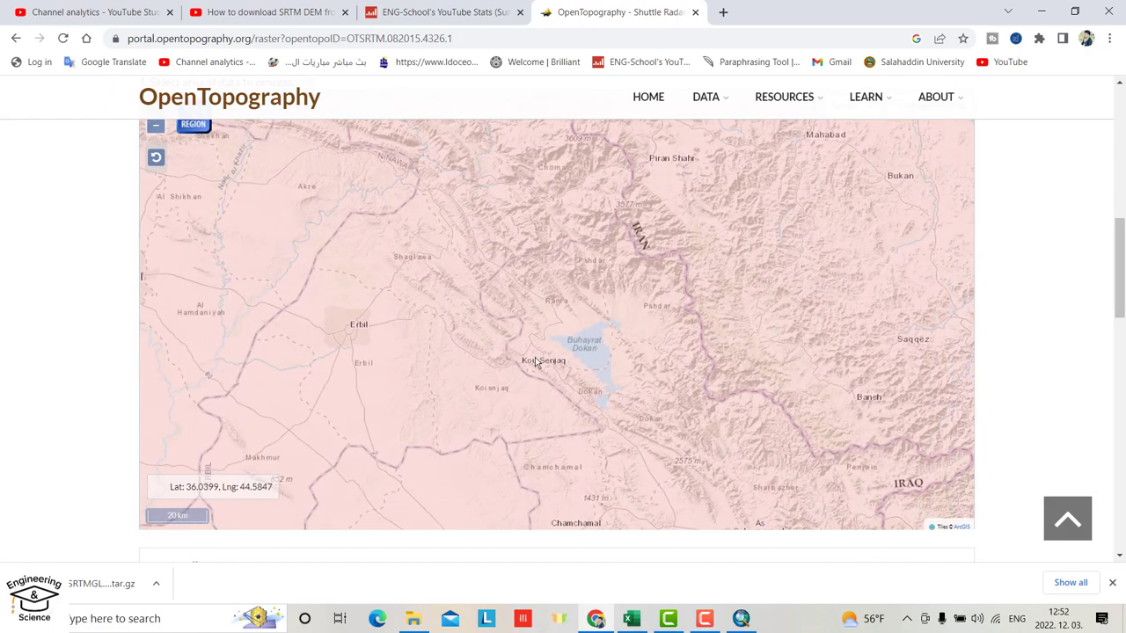
# Select a rectangular region around Koi Sanjaq and Dokan Lake
pyautogui.click(189, 128)
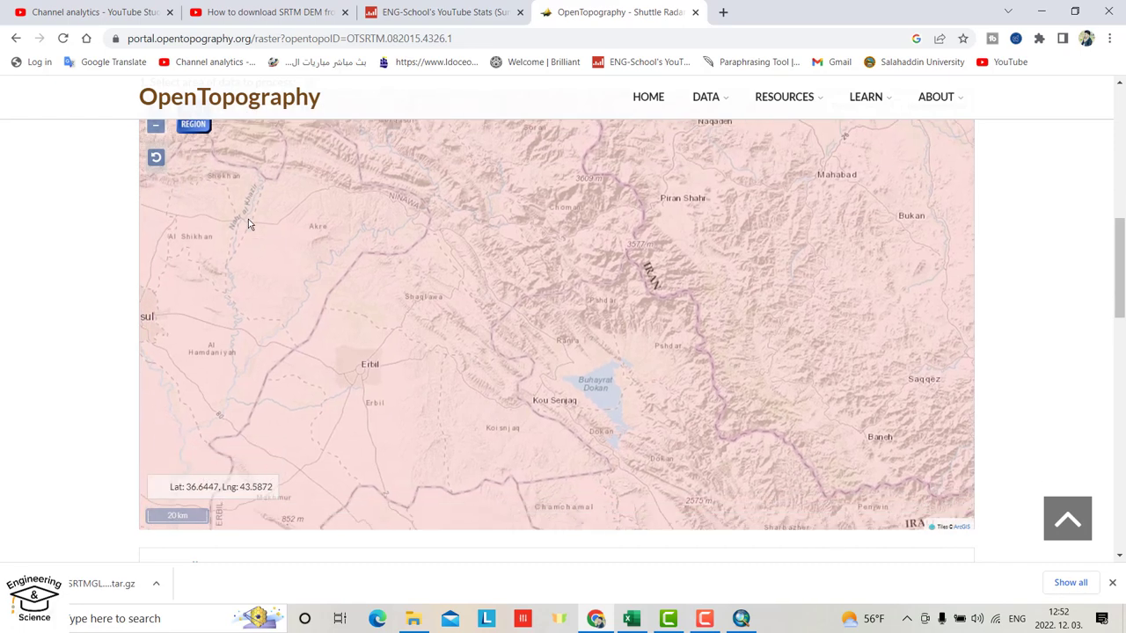
pyautogui.scroll(1, 1121, 302)
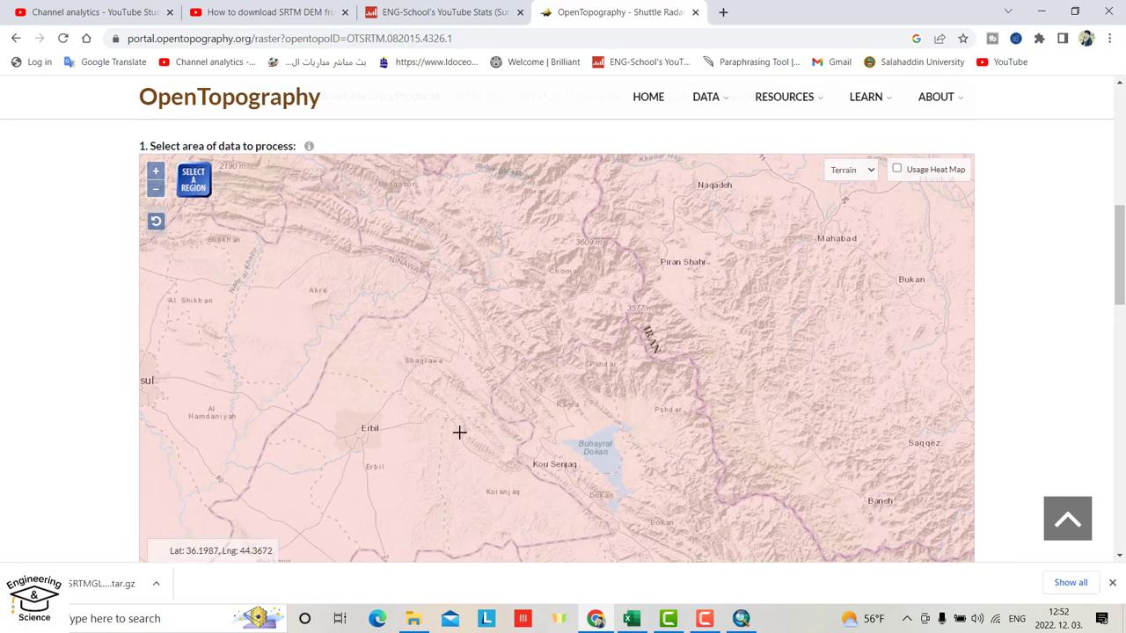
pyautogui.moveTo(435, 424); pyautogui.dragTo(606, 534)
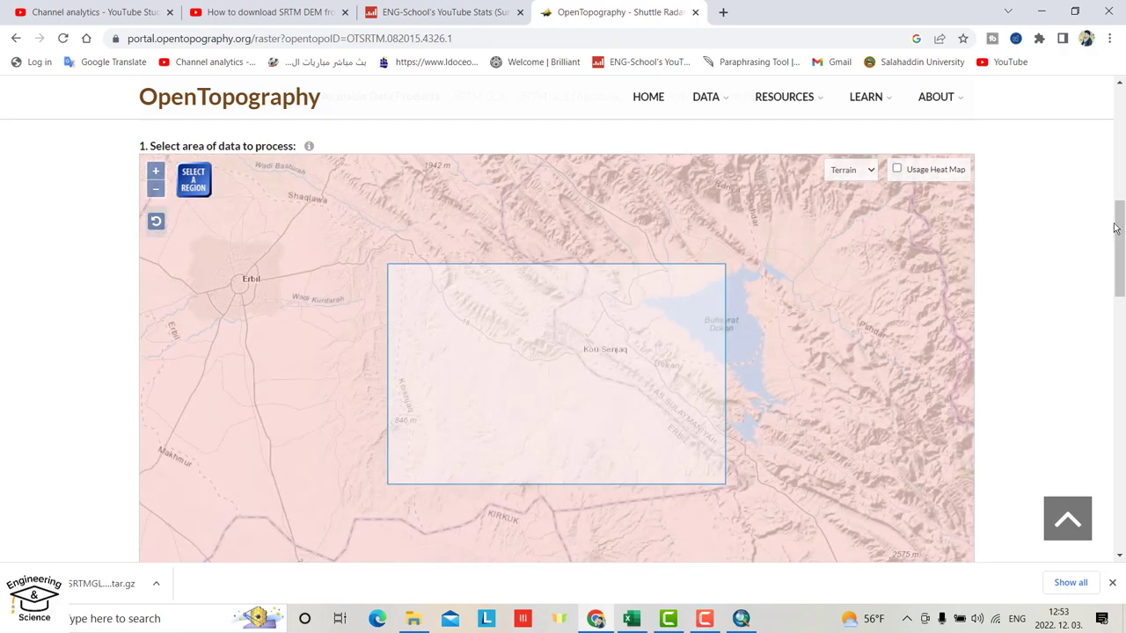
# Enter job title 'Watershed', a short description and the notification e-mail address
pyautogui.moveTo(1118, 255); pyautogui.dragTo(1118, 429)
pyautogui.scroll(-1, 413, 365)
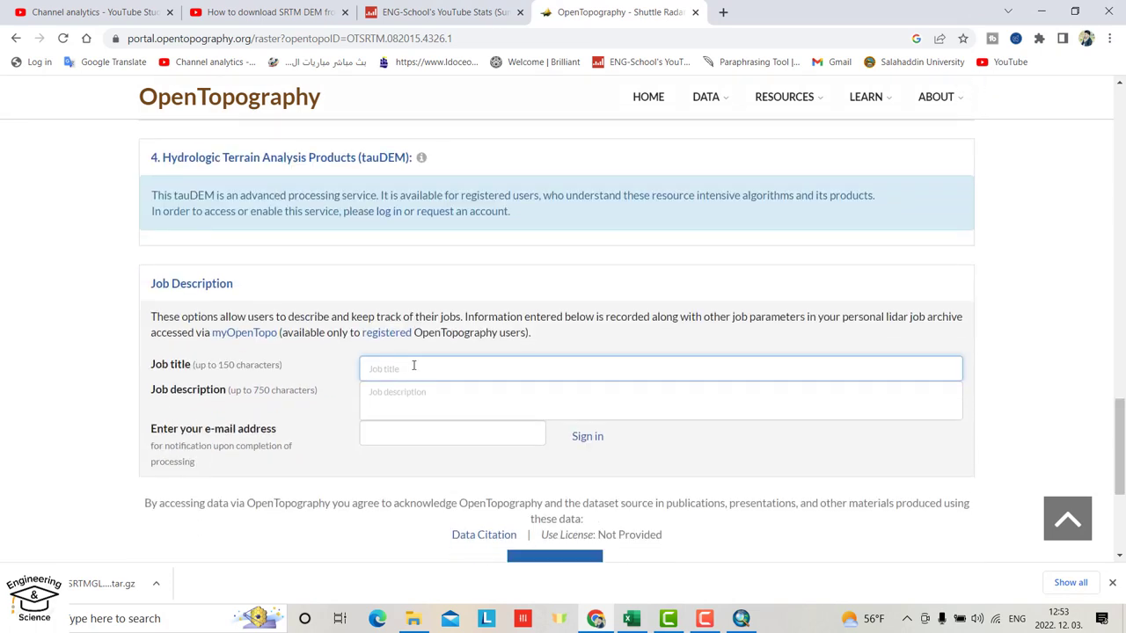
pyautogui.write('Watershed')
pyautogui.scroll(-1, 414, 365)
pyautogui.click(417, 279)
pyautogui.write('Student')
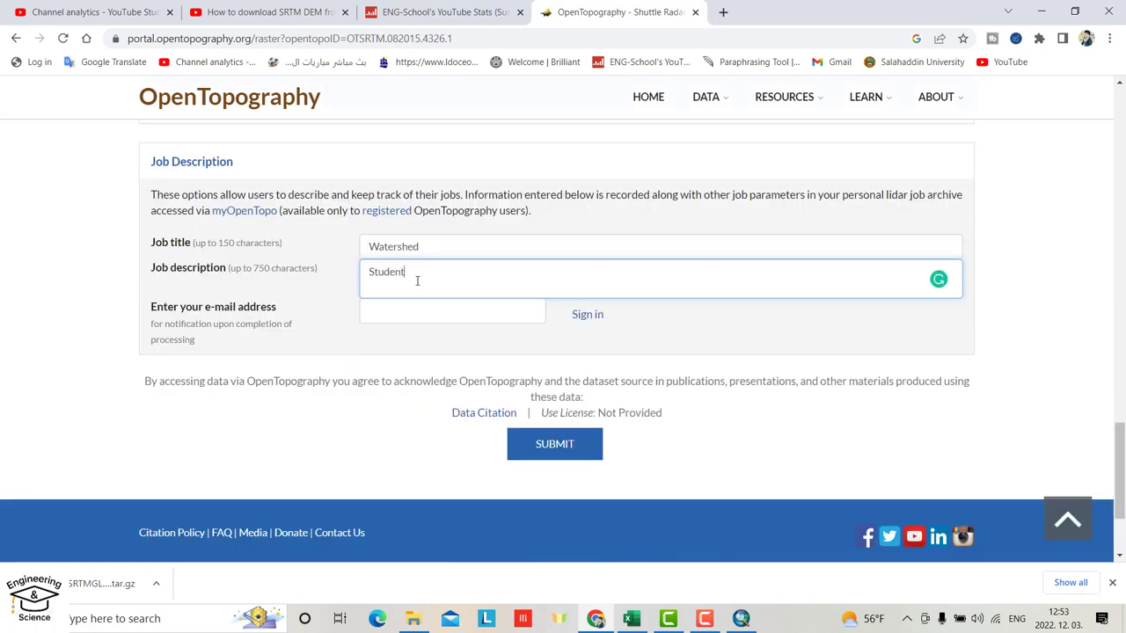
pyautogui.click(397, 313)
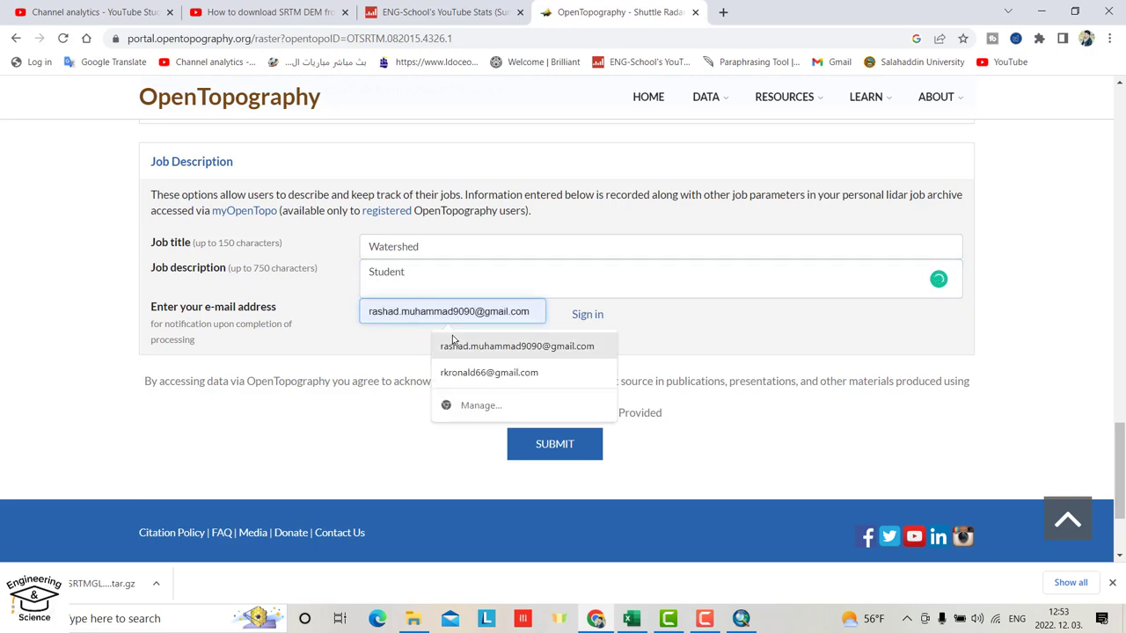
pyautogui.click(483, 337)
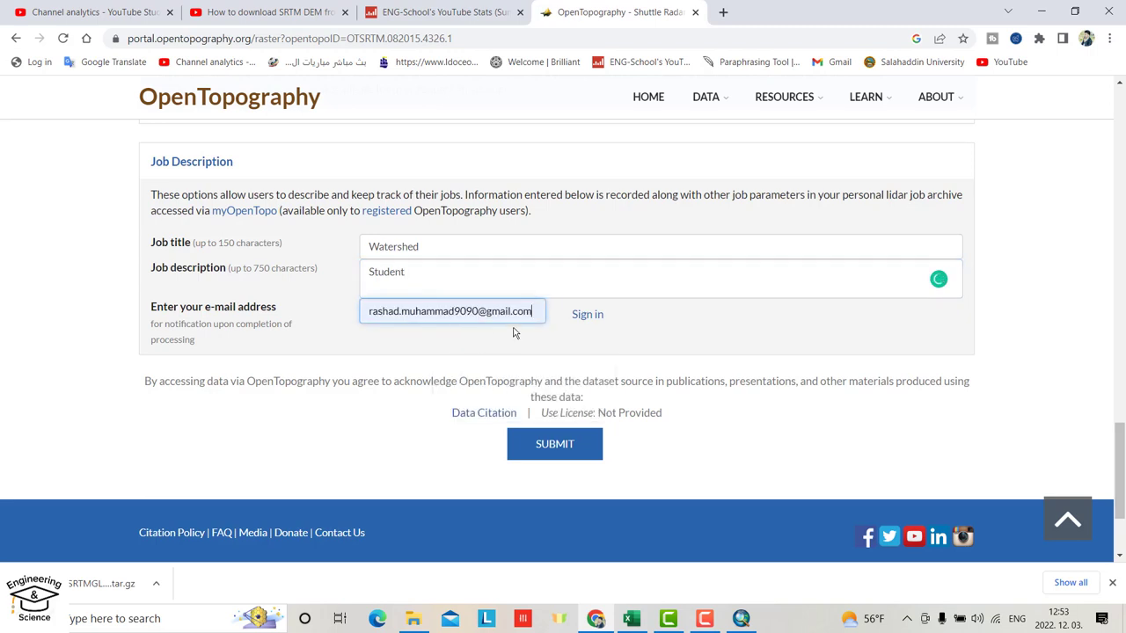
# Submit the job and download the resulting rasters_SRTMGL1.tar.gz archive
pyautogui.click(555, 446)
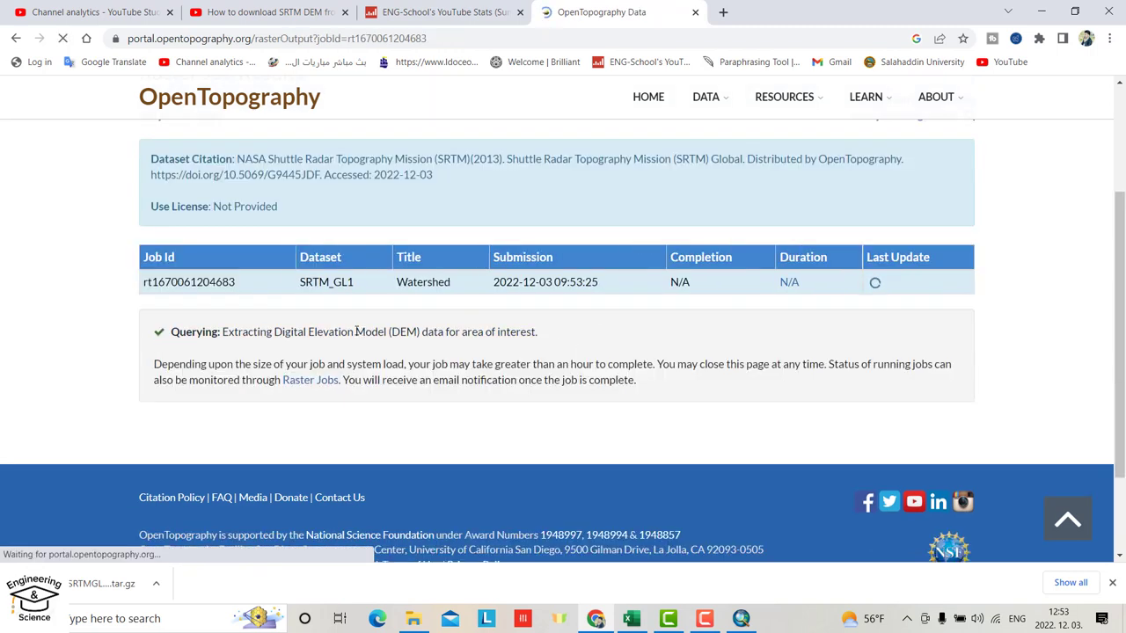
pyautogui.scroll(-2, 404, 310)
pyautogui.scroll(-2, 455, 273)
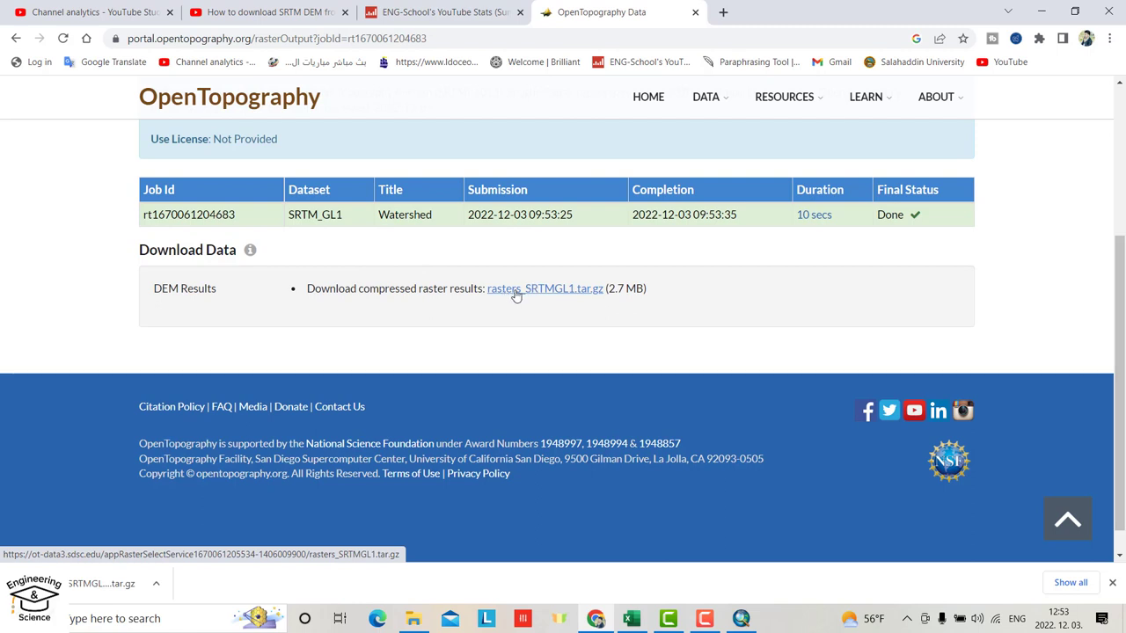
pyautogui.click(516, 296)
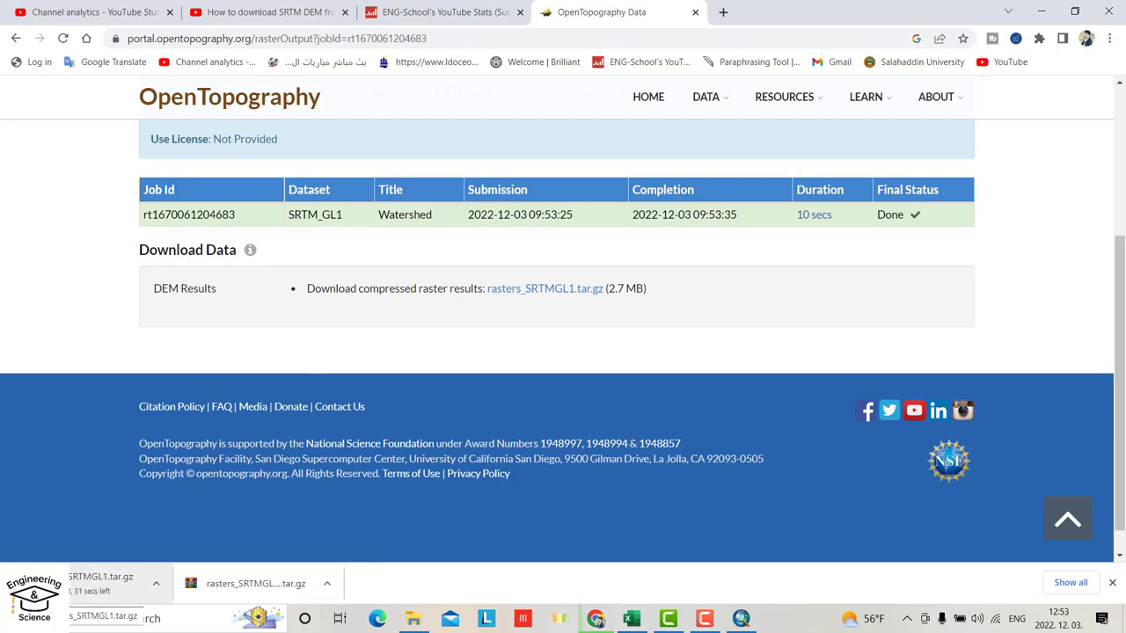
# Show the downloaded archive in its folder and extract it to rasters_SRTMGL1
pyautogui.click(156, 583)
pyautogui.click(174, 539)
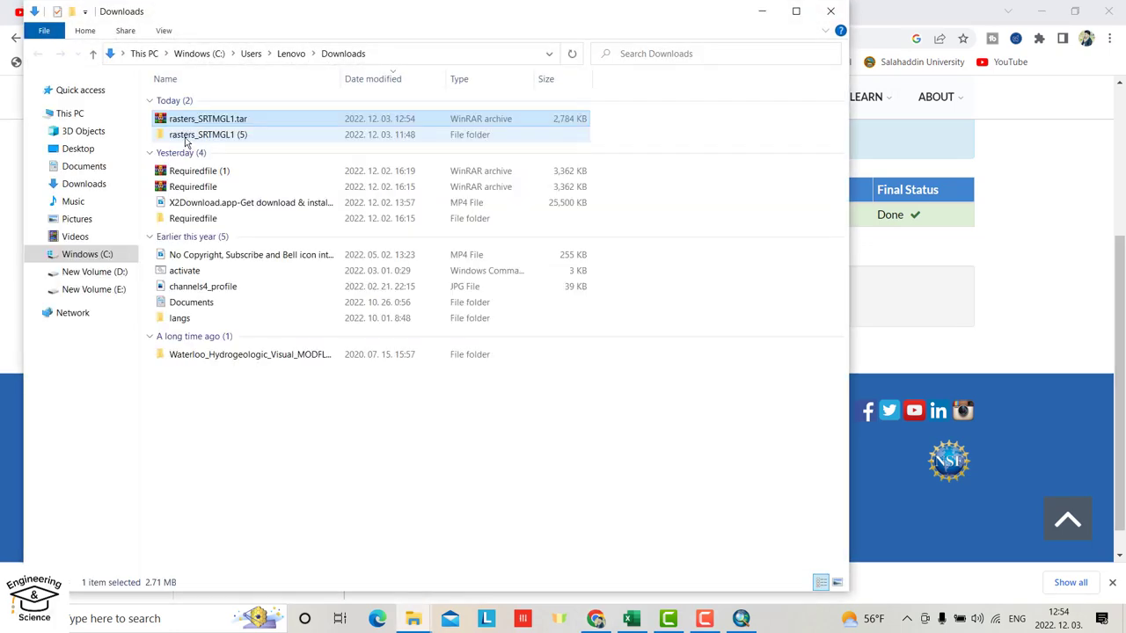
pyautogui.rightClick(195, 123)
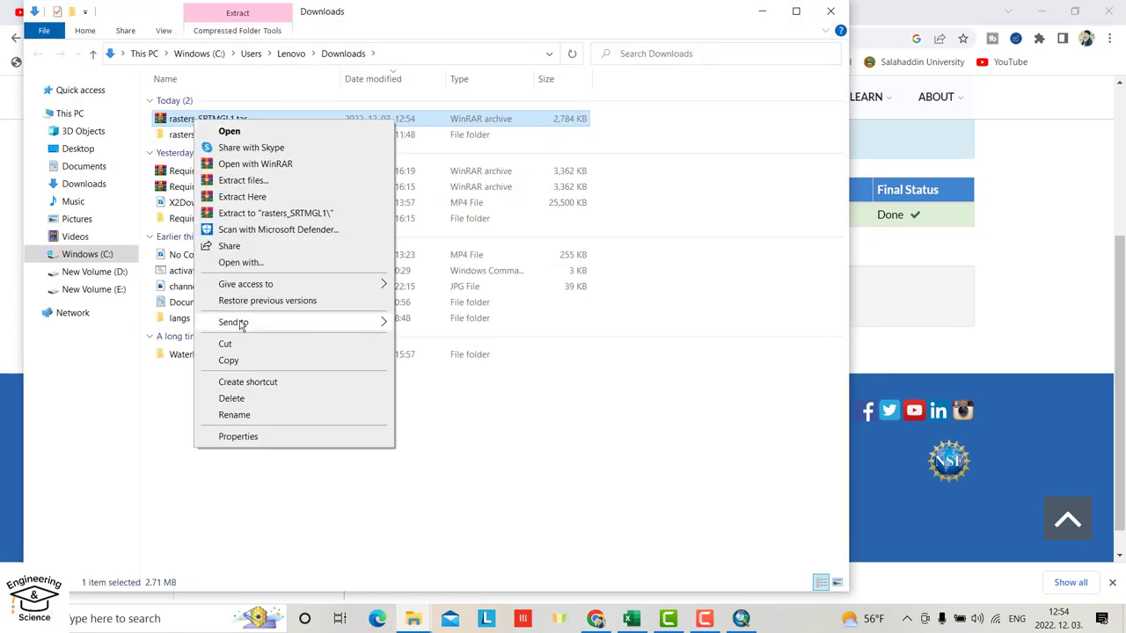
pyautogui.click(244, 213)
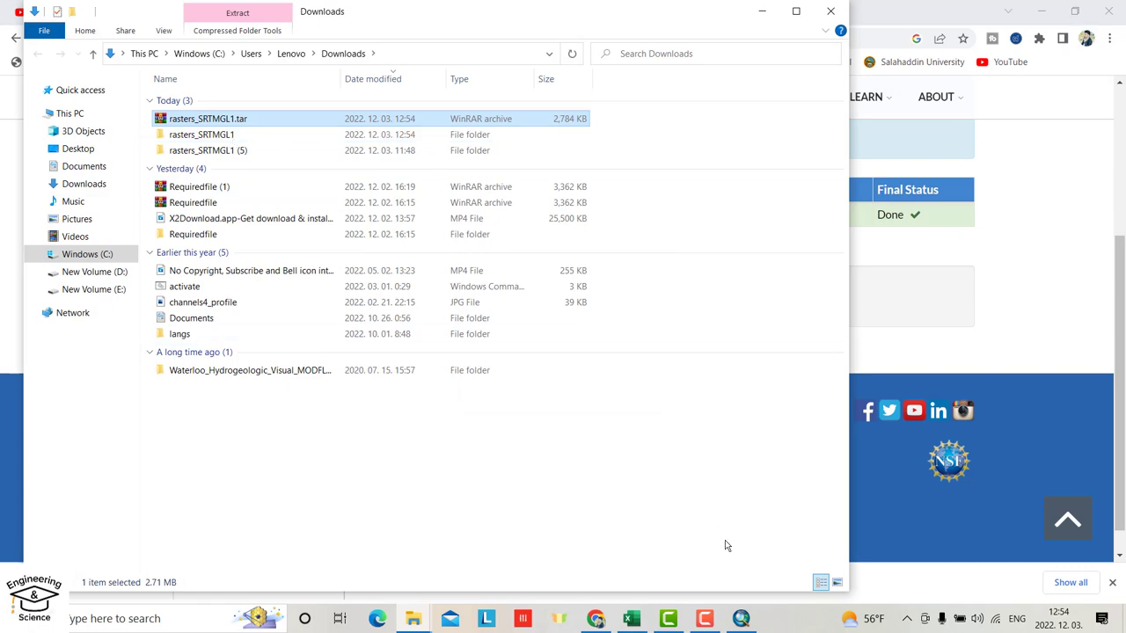
pyautogui.click(741, 619)
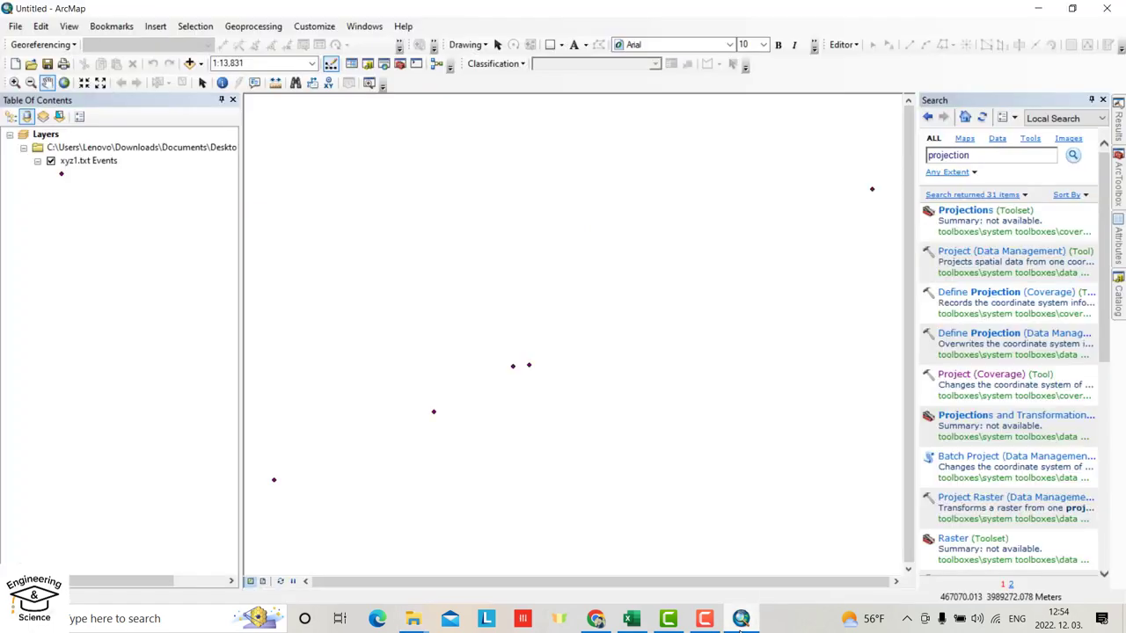
# Add Downloads\rasters_SRTMGL1\output_SRTMGL1.tif to the map, building pyramids
pyautogui.click(189, 63)
pyautogui.click(585, 214)
pyautogui.click(586, 214)
pyautogui.doubleClick(487, 234)
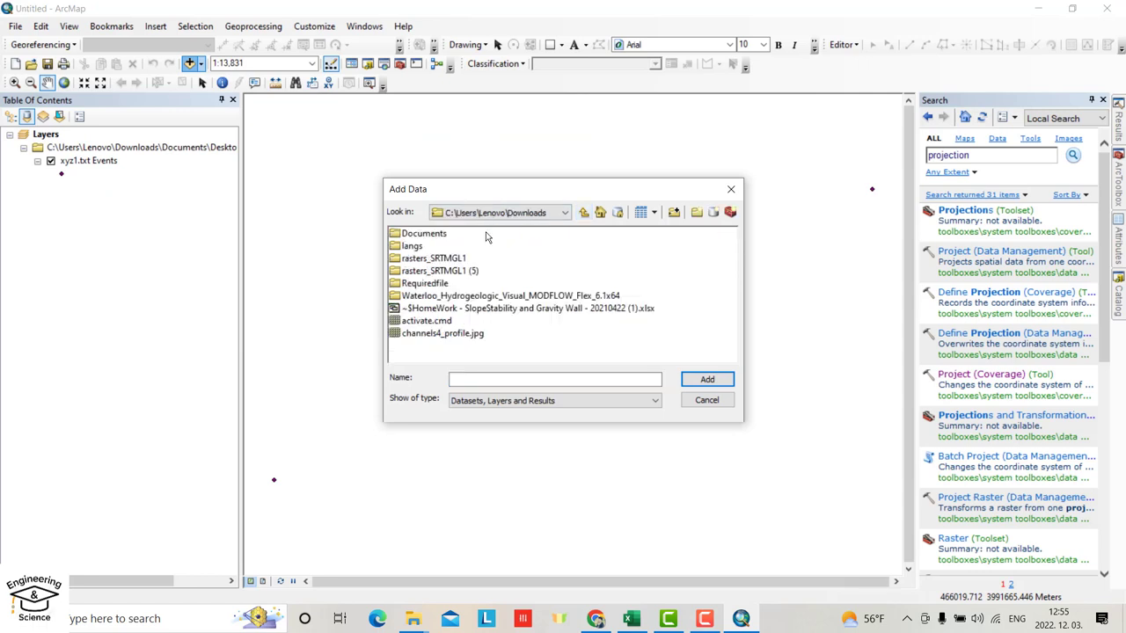
pyautogui.doubleClick(435, 258)
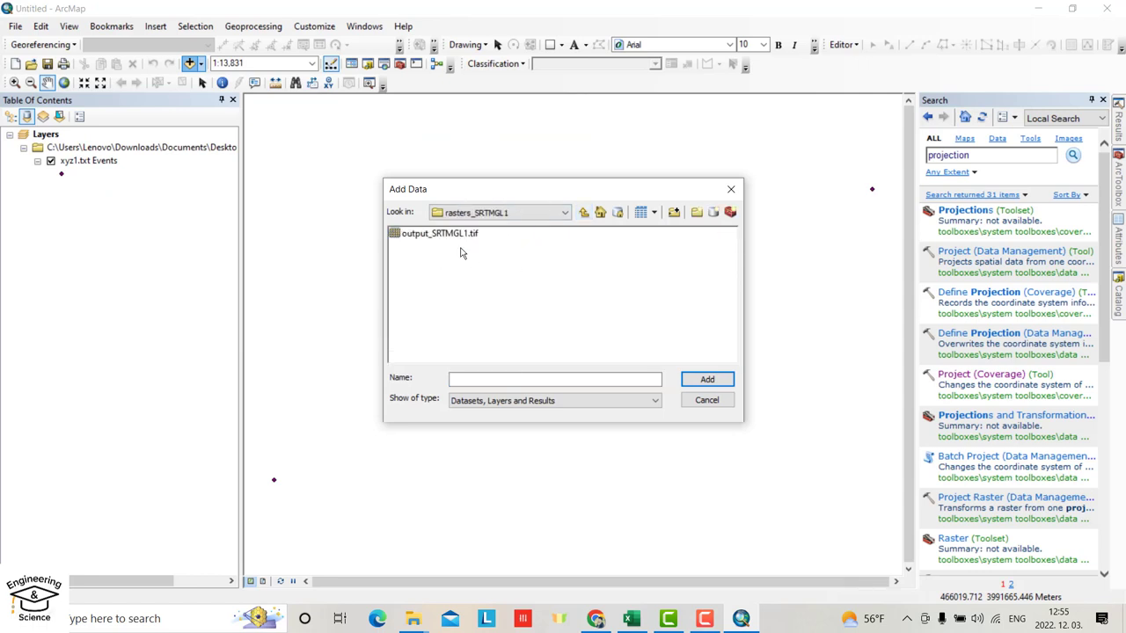
pyautogui.click(465, 235)
pyautogui.click(706, 379)
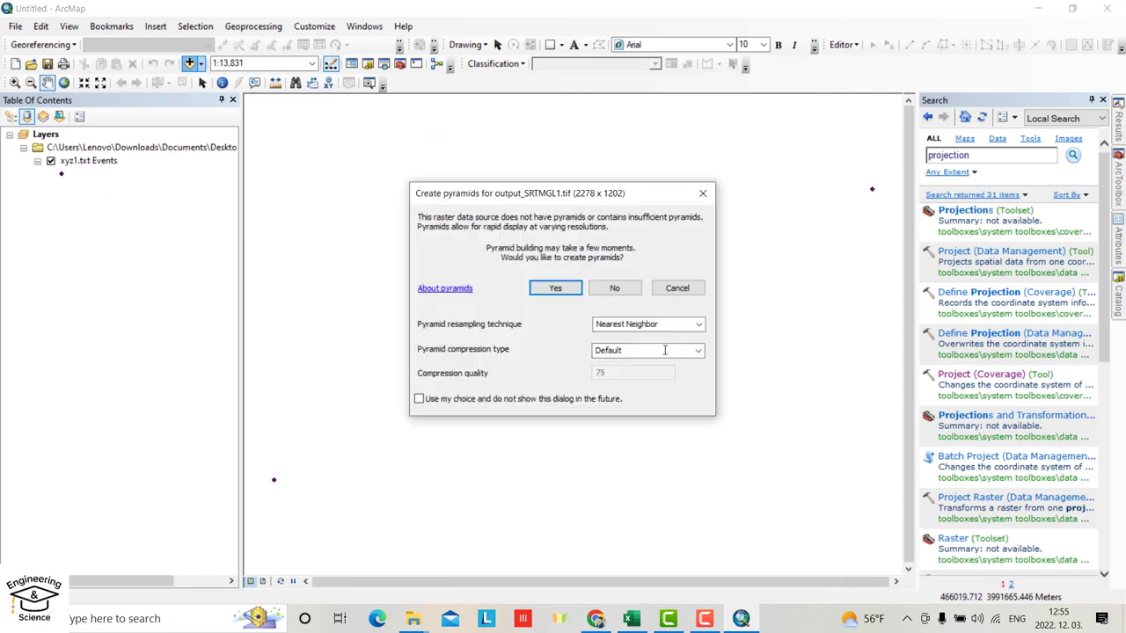
pyautogui.click(555, 288)
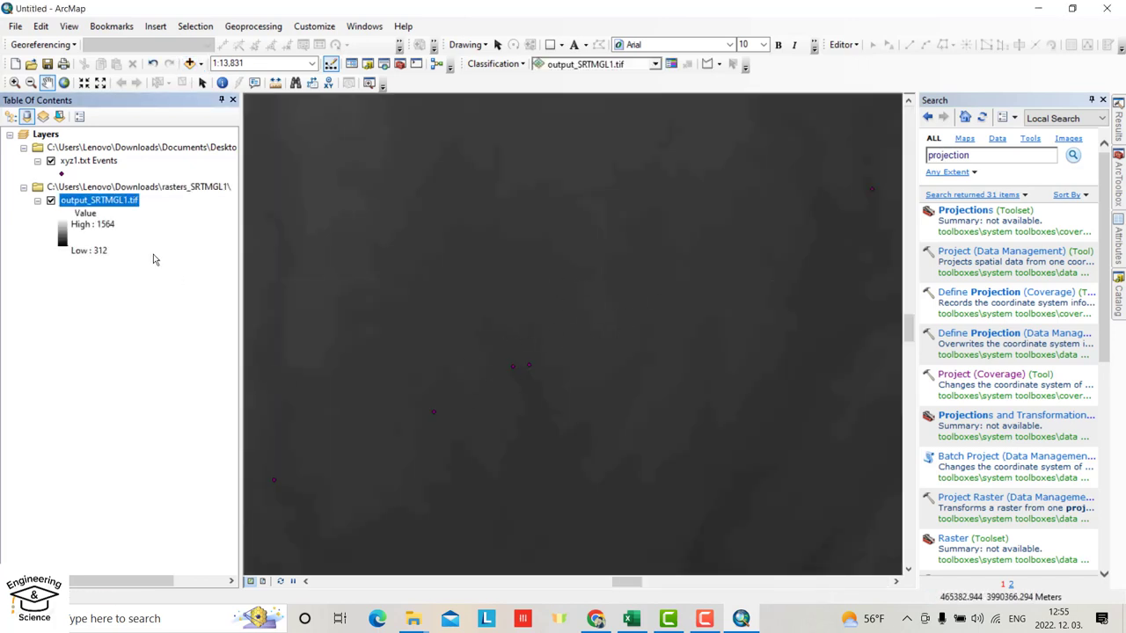
# Restyle the xyz1.txt Events points as red markers at size 6
pyautogui.click(62, 174)
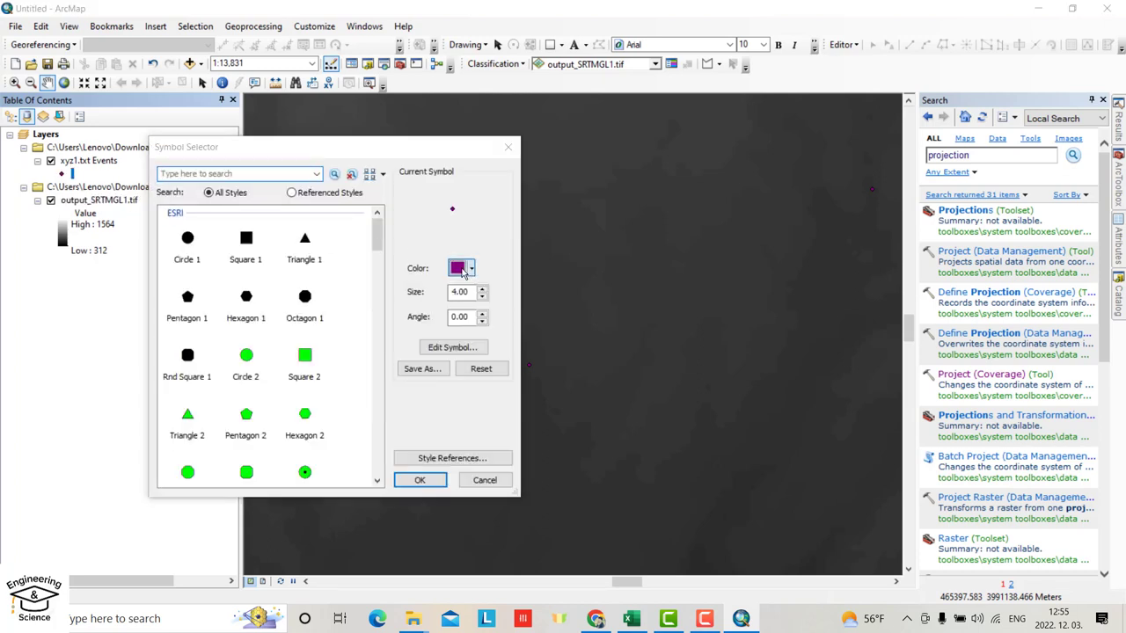
pyautogui.click(463, 268)
pyautogui.click(467, 333)
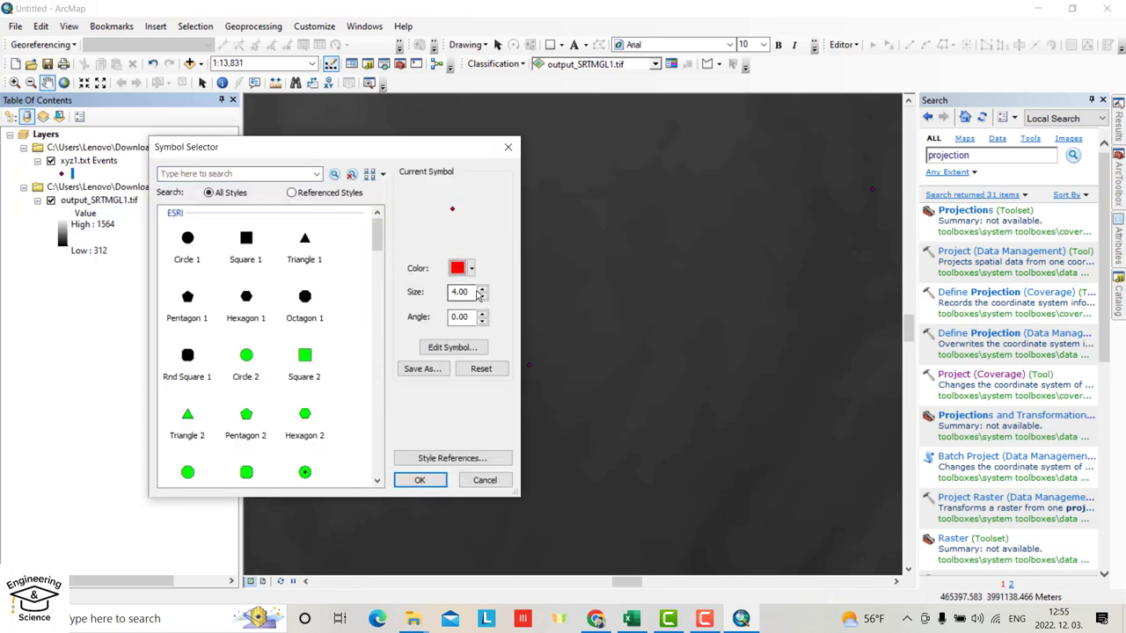
pyautogui.click(481, 292)
pyautogui.click(420, 480)
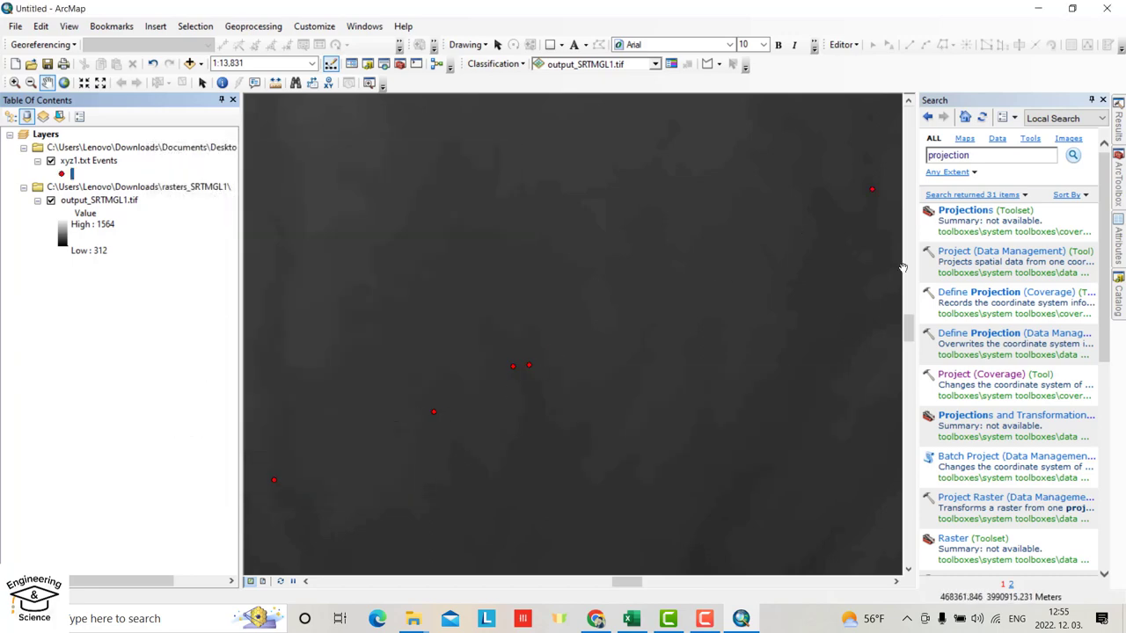
pyautogui.click(1120, 182)
# Open the Hydrology Fill tool with output_SRTMGL1.tif as the input surface raster
pyautogui.click(898, 339)
pyautogui.doubleClick(943, 403)
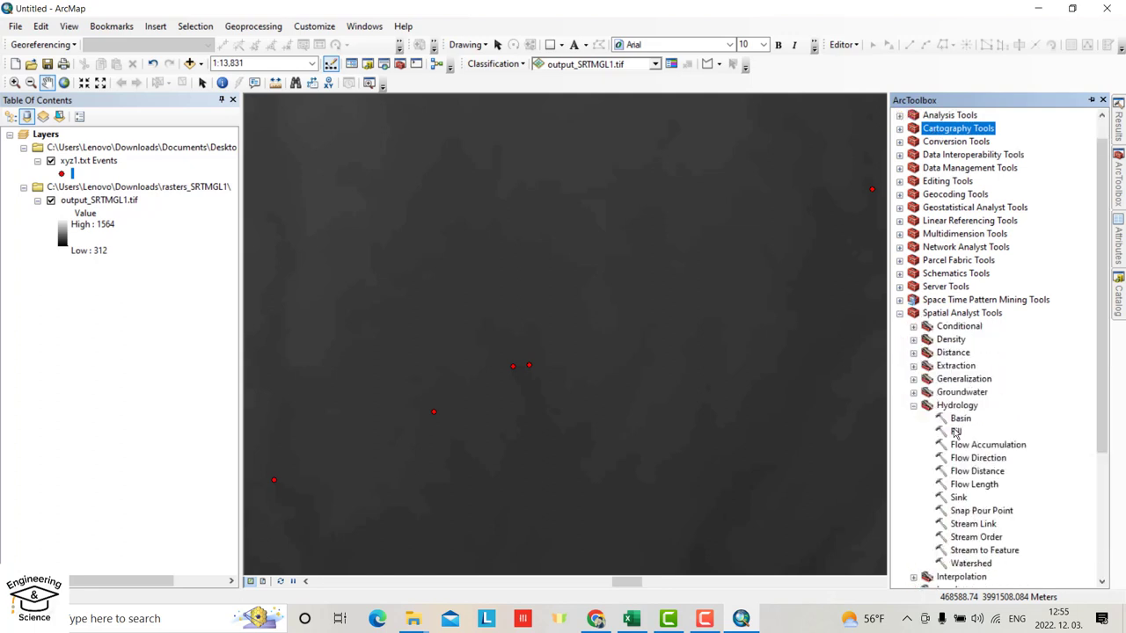
pyautogui.doubleClick(956, 431)
pyautogui.hotkey('ctrl', 'f')
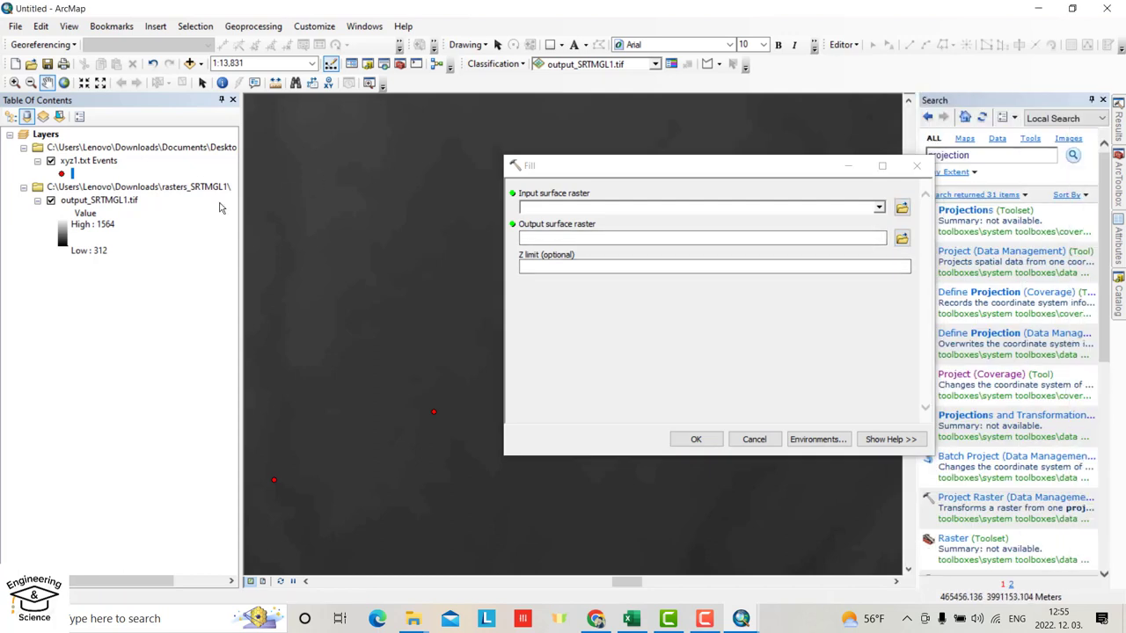
pyautogui.click(97, 202)
pyautogui.moveTo(544, 206); pyautogui.dragTo(551, 211)
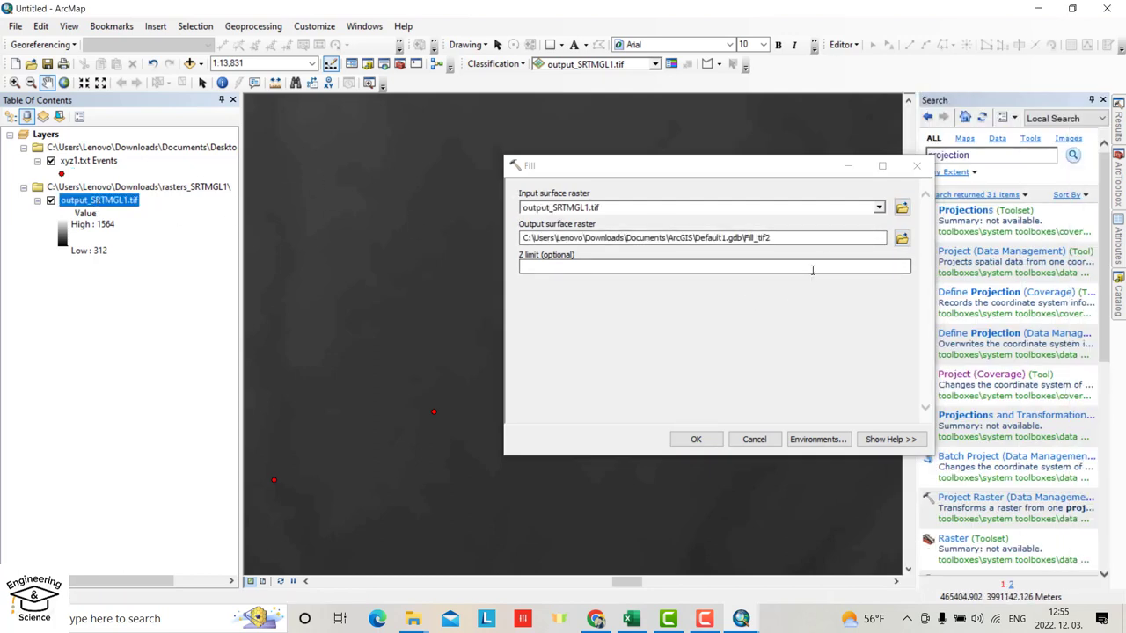
pyautogui.click(901, 239)
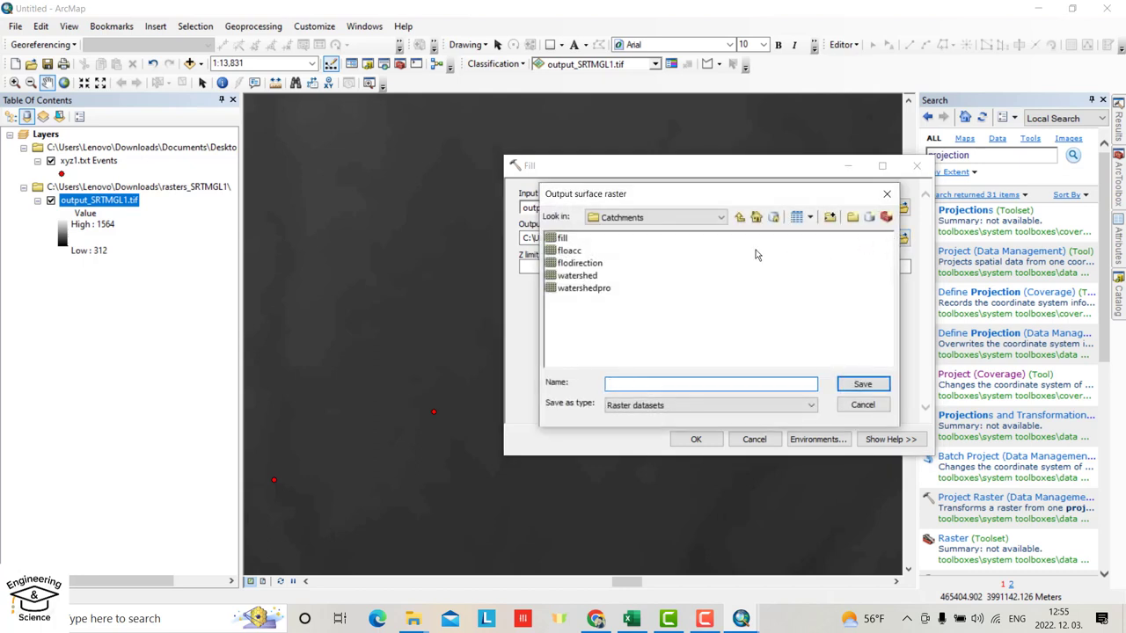
# Create a new folder named ProjectKOya in the ArcGIS documents folder
pyautogui.click(740, 217)
pyautogui.write('ProjectKOya')
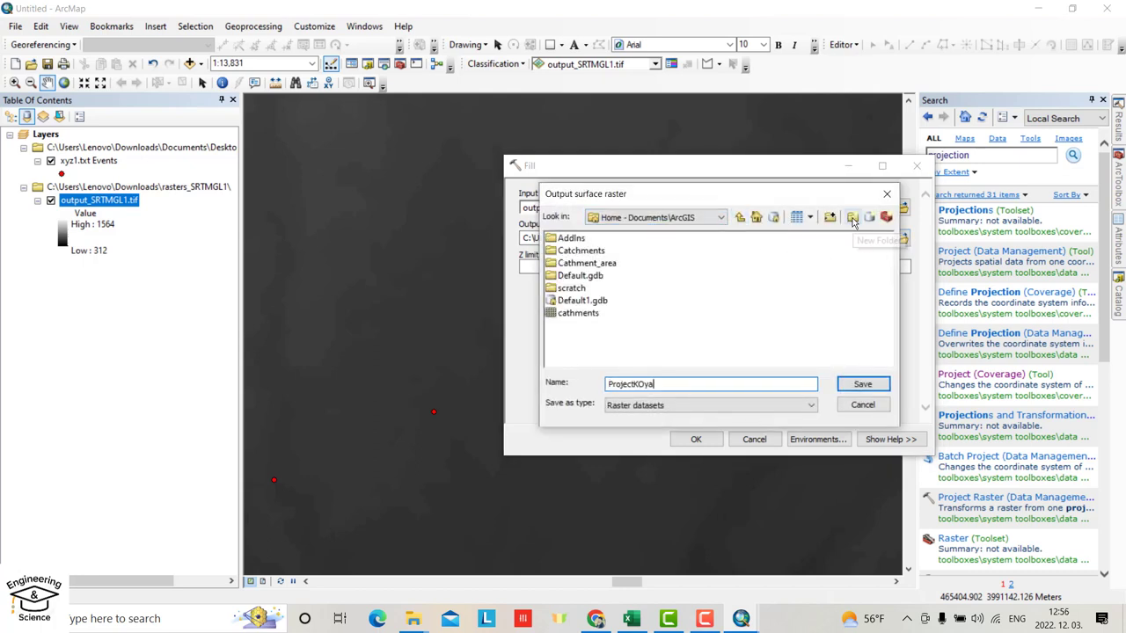
pyautogui.click(853, 217)
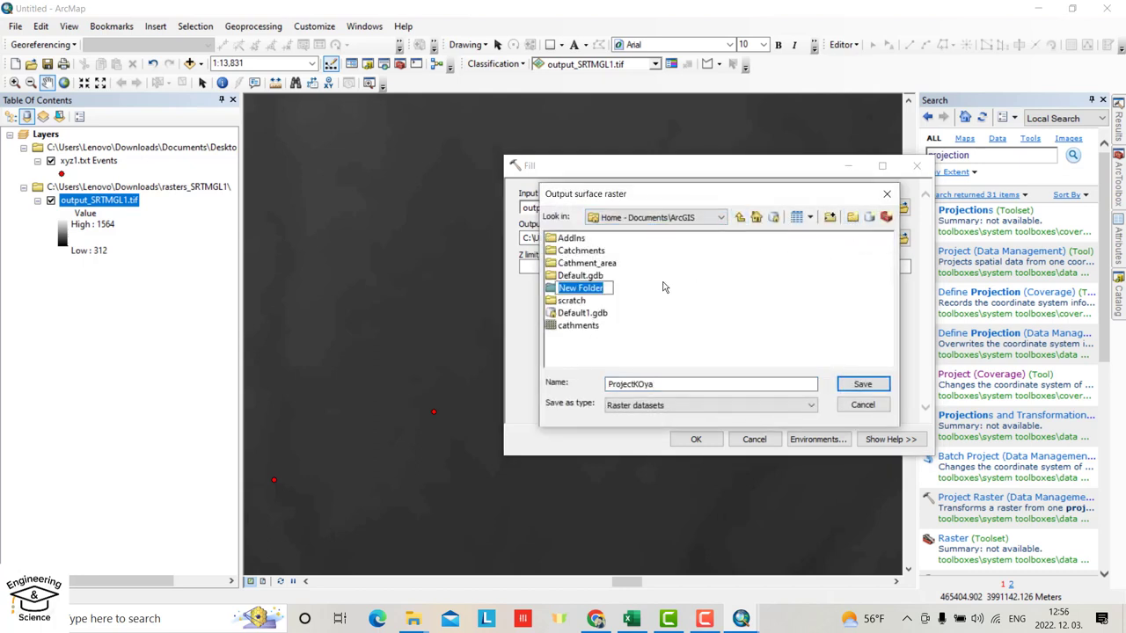
pyautogui.moveTo(671, 384); pyautogui.dragTo(595, 382)
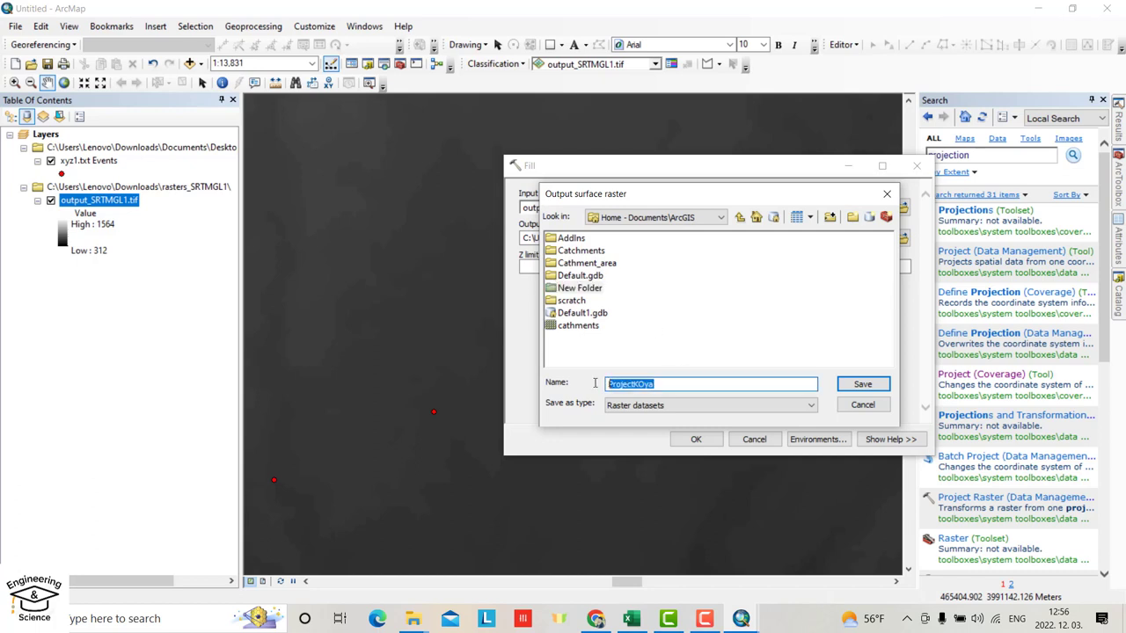
pyautogui.hotkey('ctrl', 'x')
pyautogui.click(581, 287)
pyautogui.press('F2')
pyautogui.hotkey('ctrl', 'v')
pyautogui.press('Return')
pyautogui.doubleClick(588, 289)
# Save the output as Fill in ProjectKOya, run the tool, and hide output_SRTMGL1.tif
pyautogui.click(690, 381)
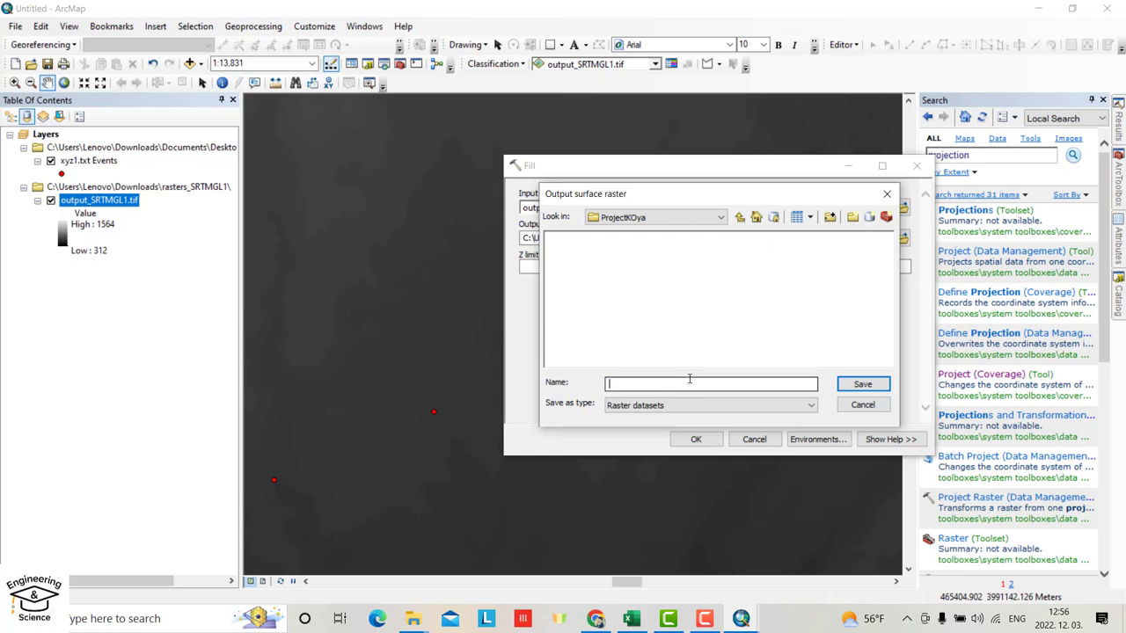
pyautogui.click(863, 387)
pyautogui.click(695, 439)
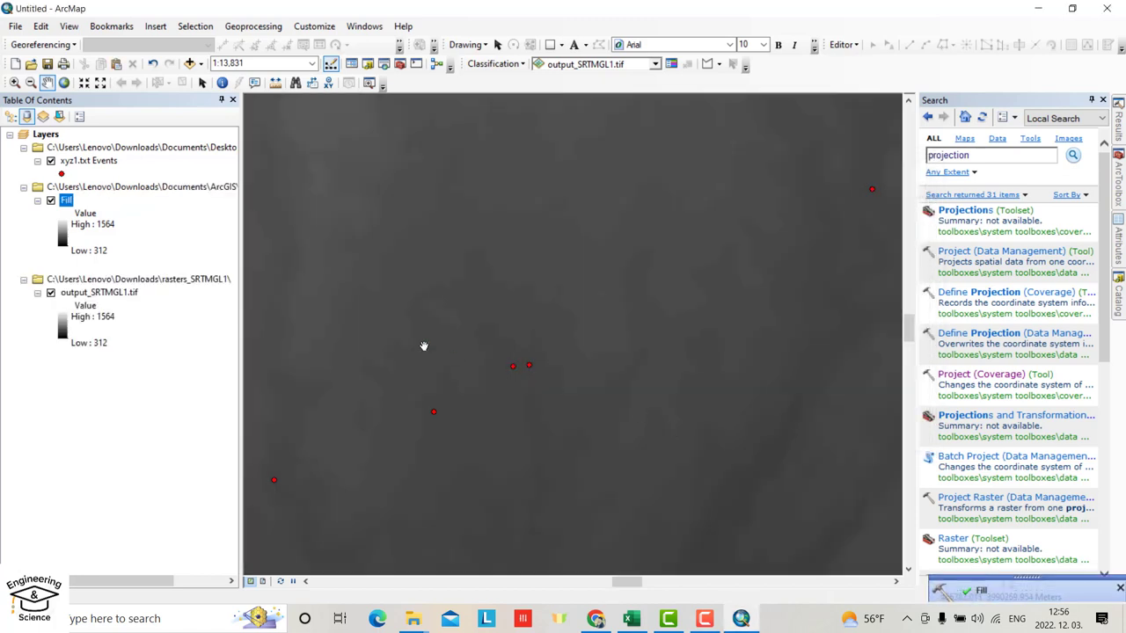
pyautogui.click(50, 292)
# Run Flow Direction on the Fill layer, saving the output as Fldirec in ProjectKOya
pyautogui.moveTo(1123, 184)
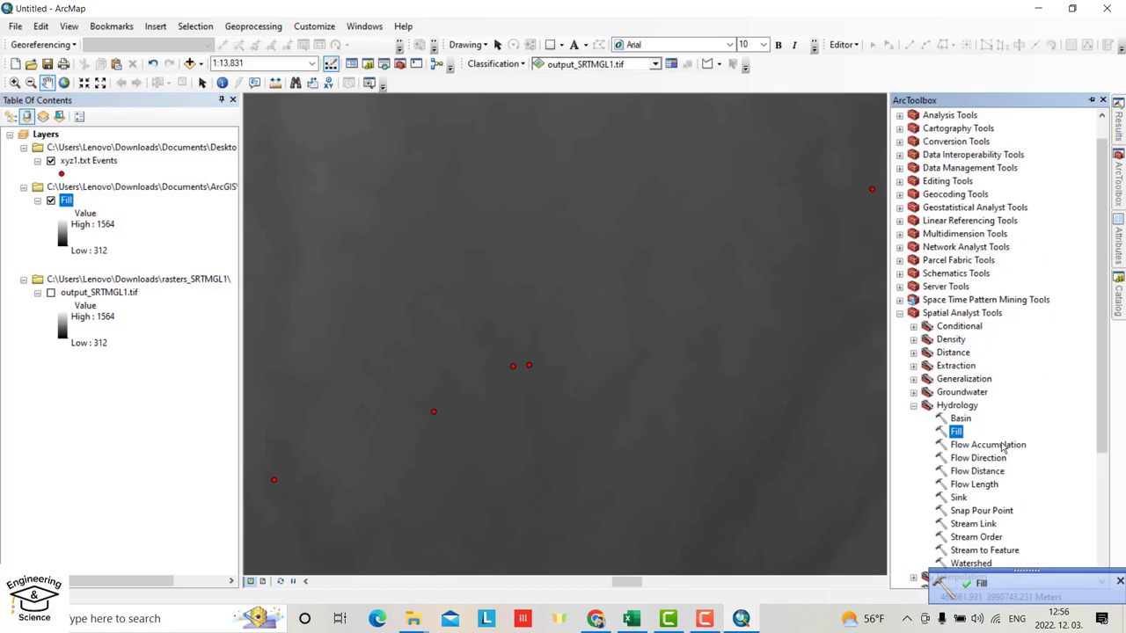
pyautogui.doubleClick(978, 458)
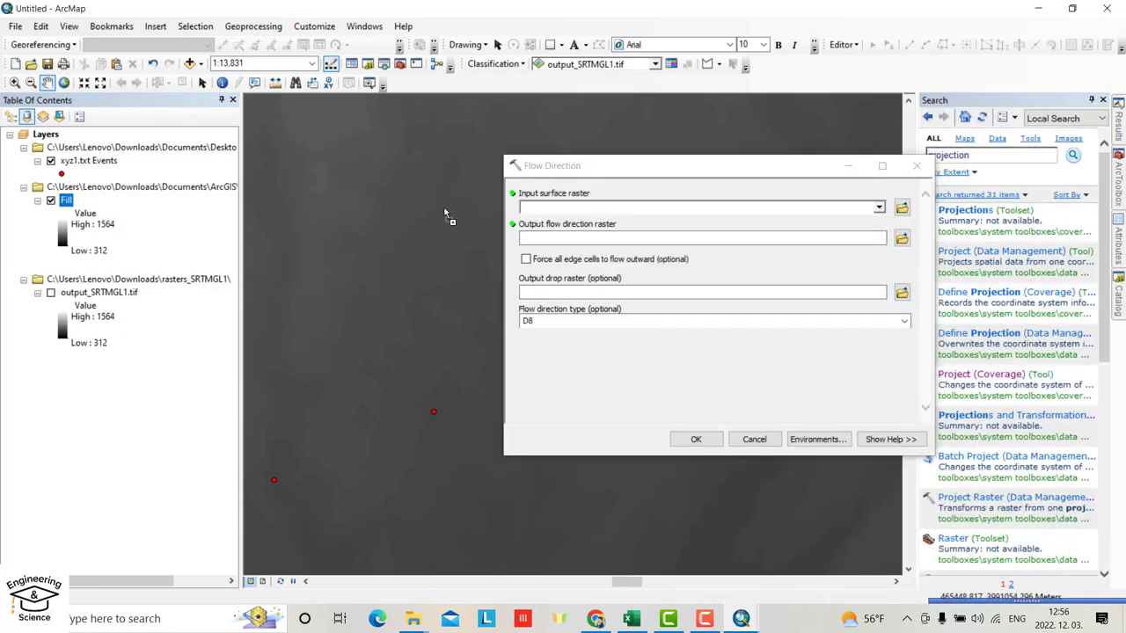
pyautogui.moveTo(547, 213); pyautogui.dragTo(551, 214)
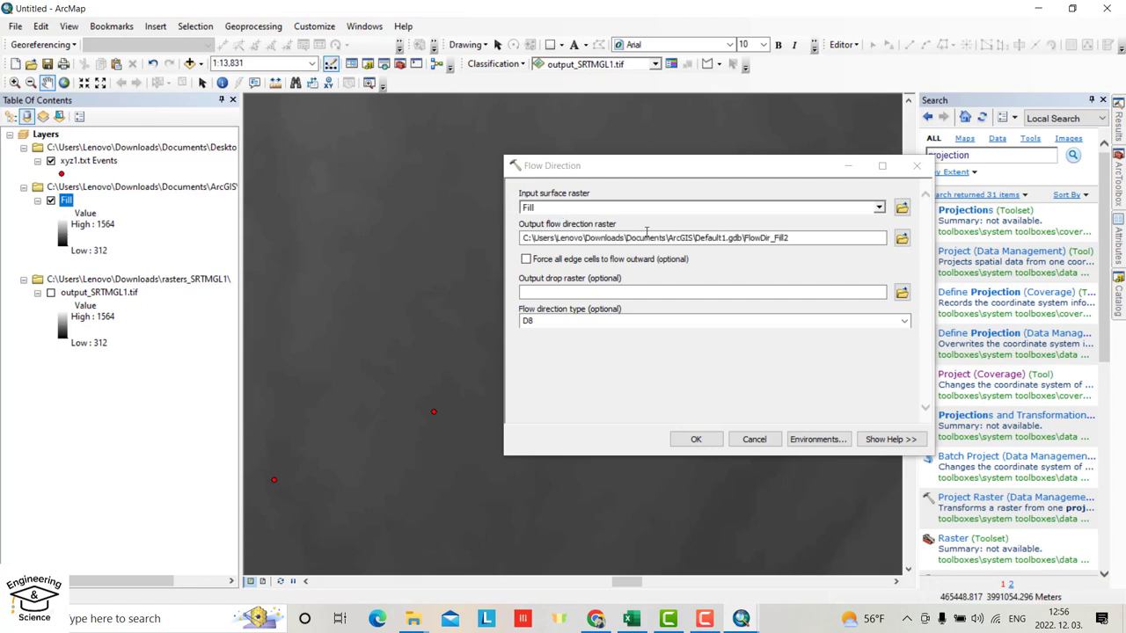
pyautogui.click(901, 239)
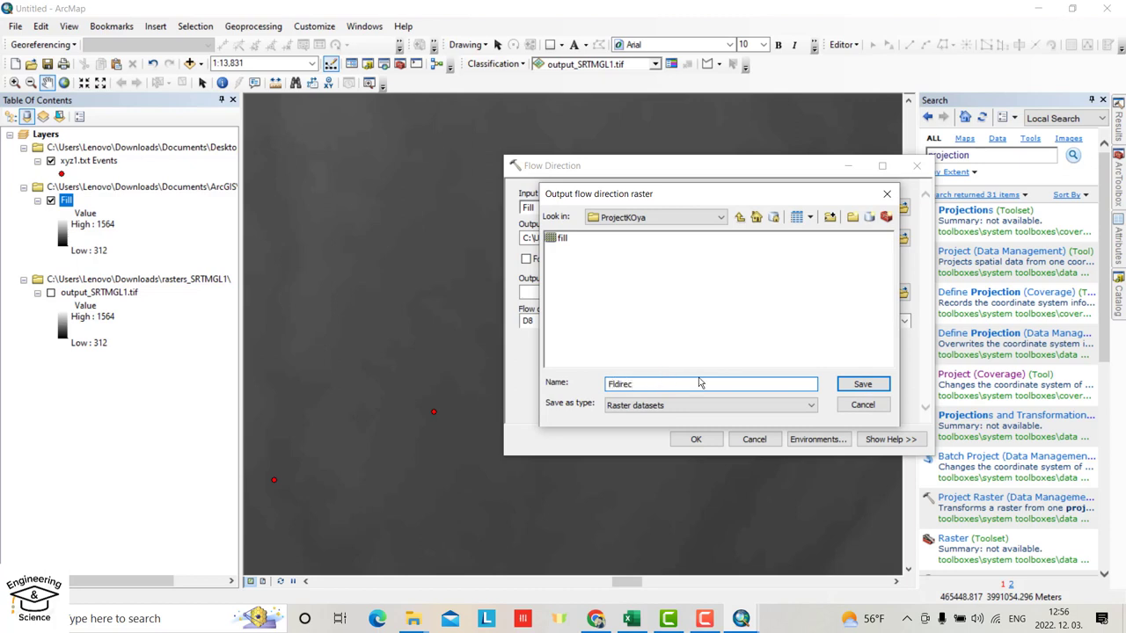
pyautogui.click(860, 384)
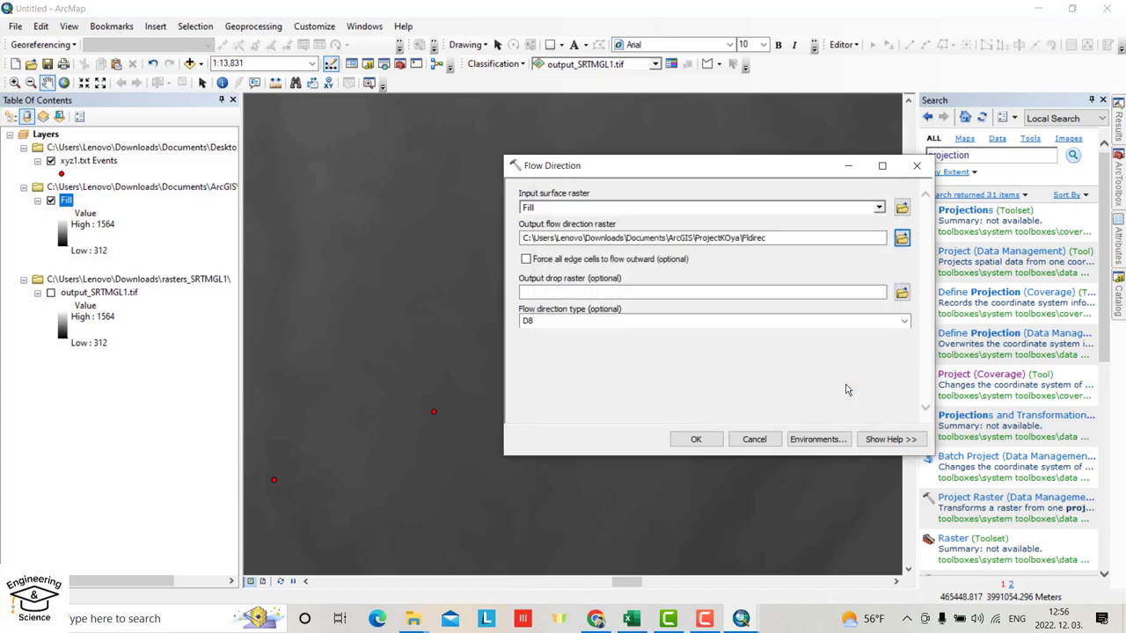
pyautogui.click(696, 440)
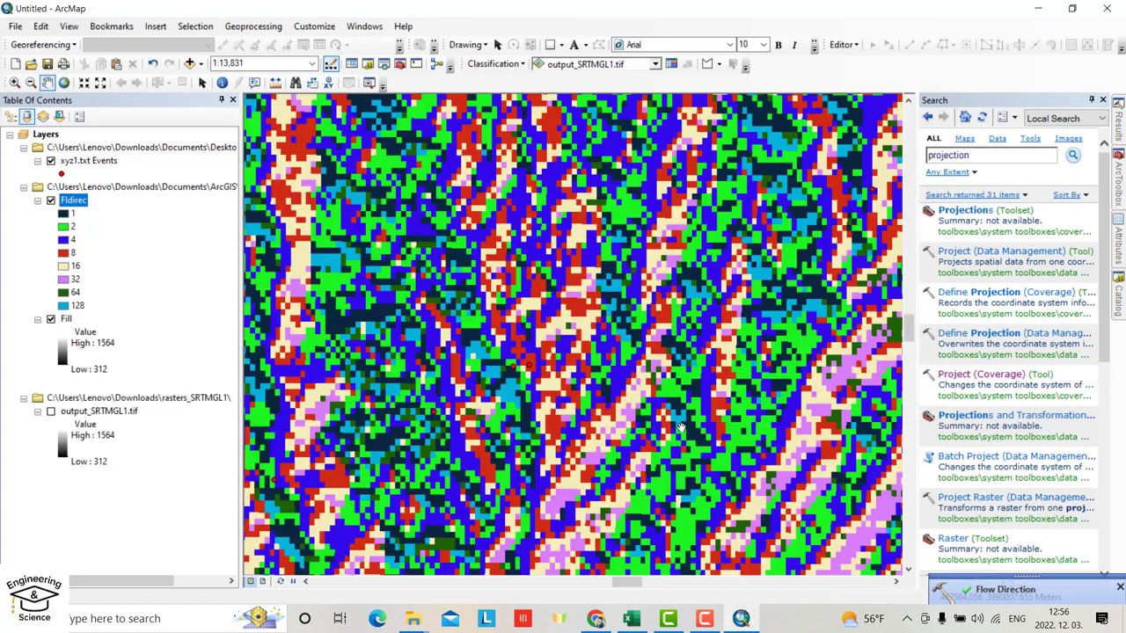
pyautogui.scroll(10, 595, 425)
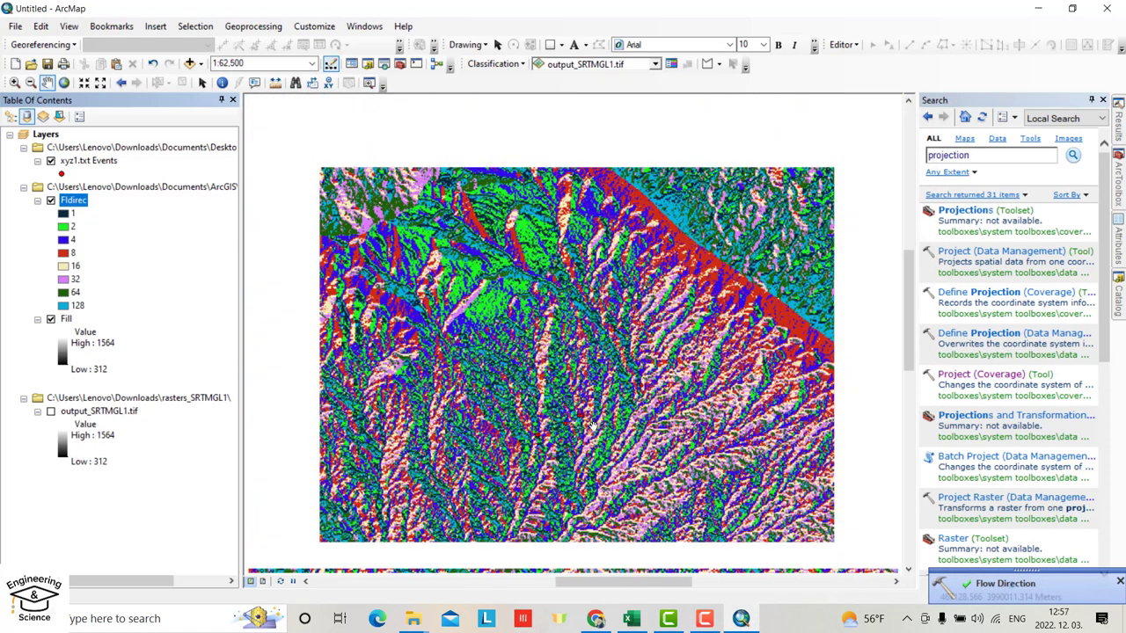
pyautogui.scroll(-2, 596, 460)
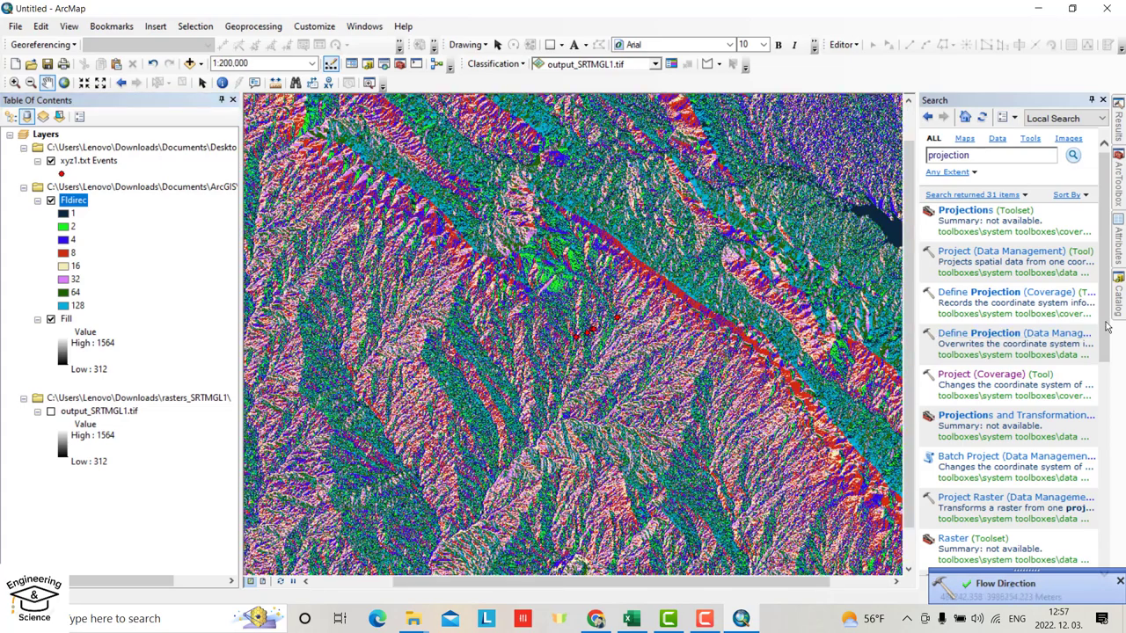
# Run Flow Accumulation on Fldirec, saving the output as FloACC in ProjectKOya
pyautogui.click(1120, 207)
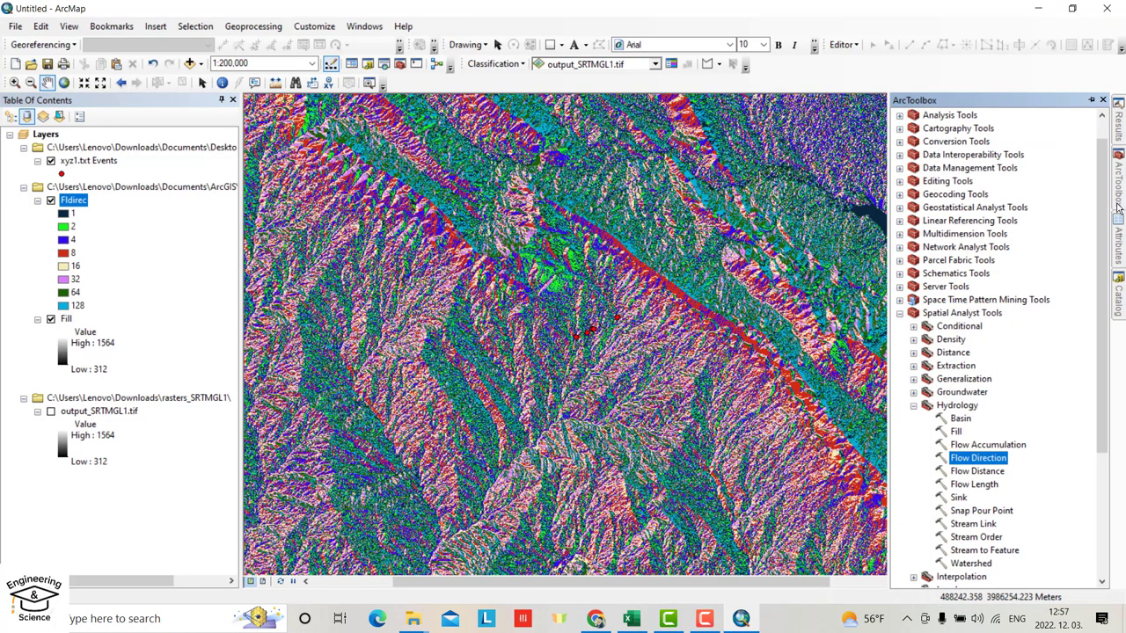
pyautogui.doubleClick(985, 444)
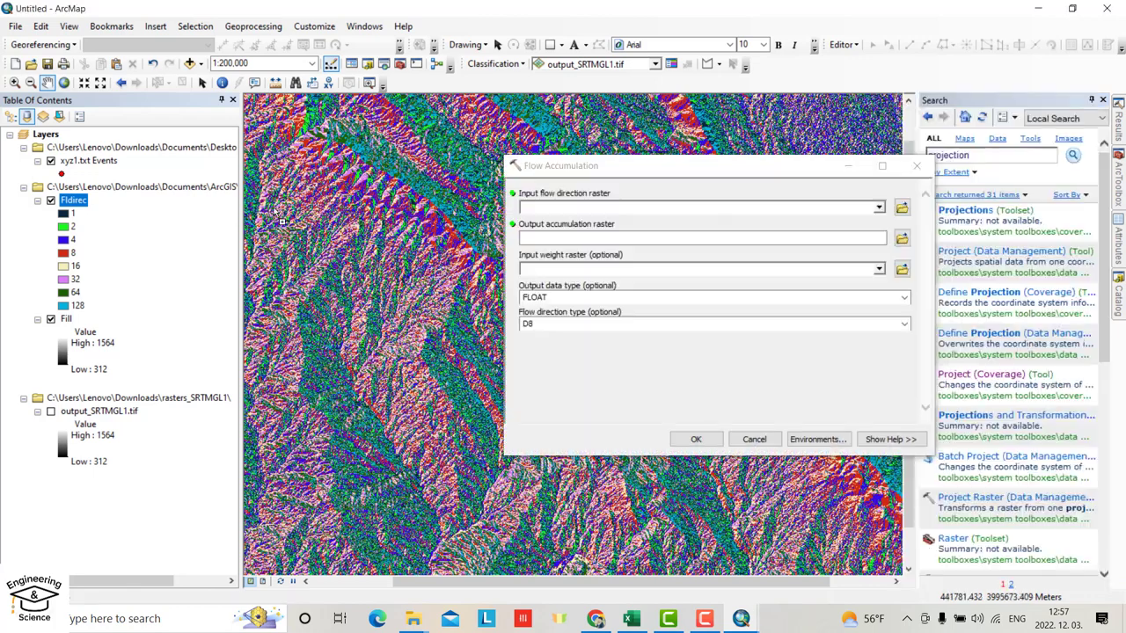
pyautogui.moveTo(545, 207); pyautogui.dragTo(547, 207)
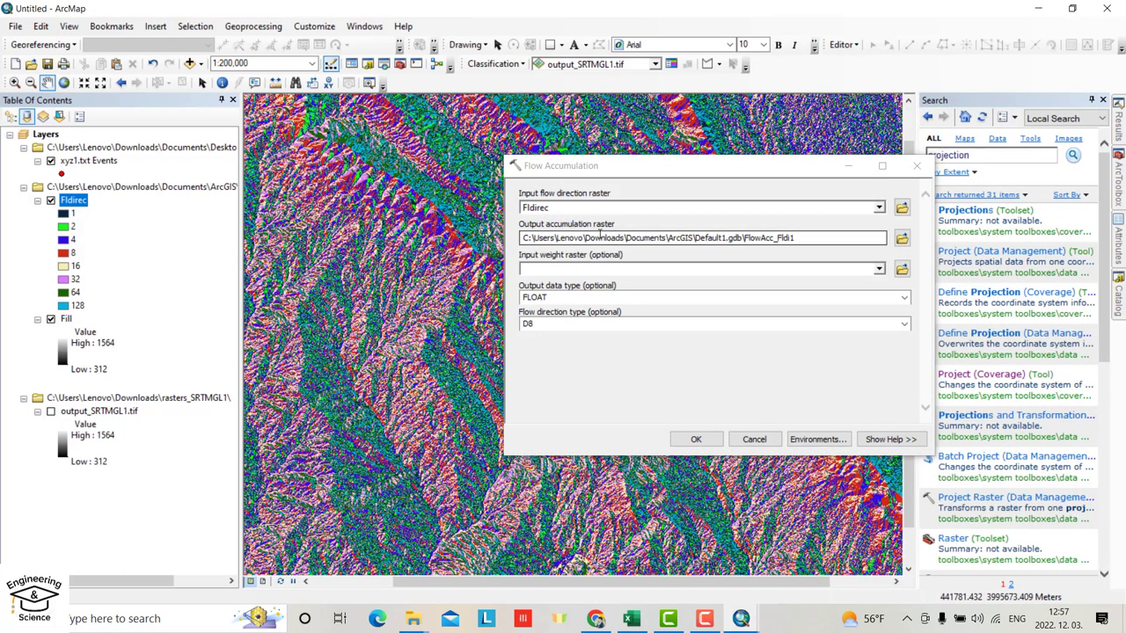
pyautogui.click(902, 238)
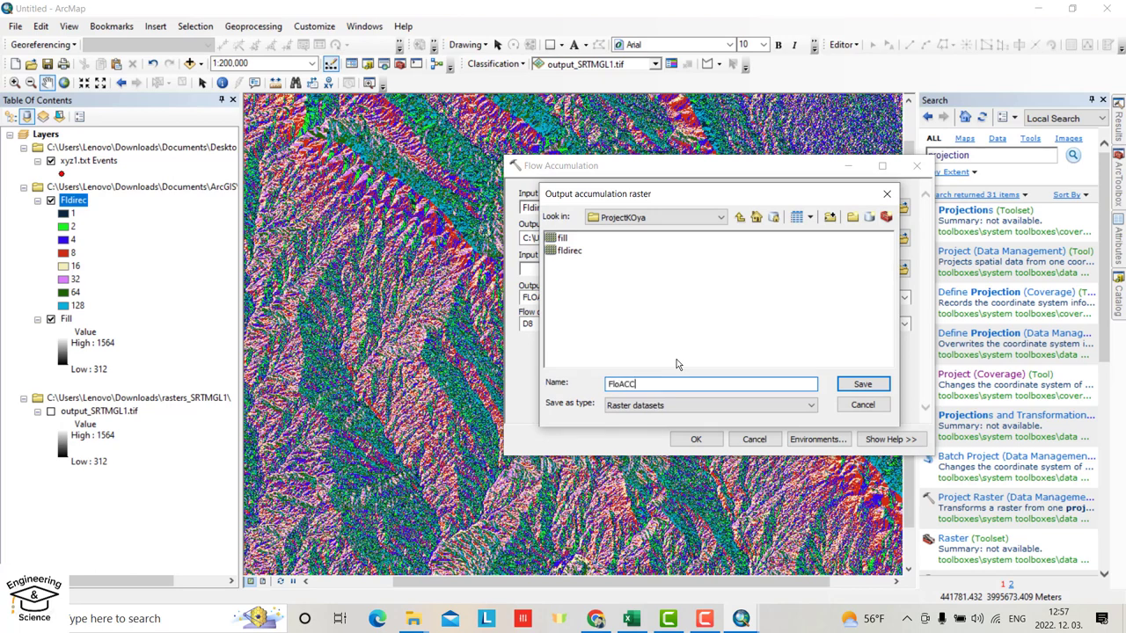
pyautogui.write('FloACC')
pyautogui.click(863, 385)
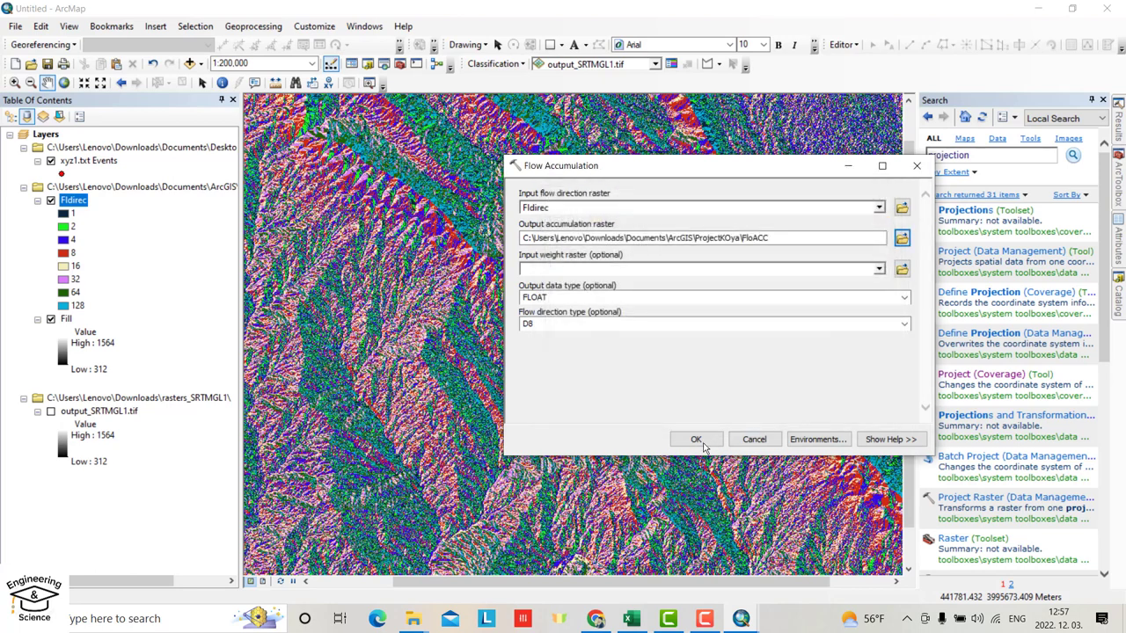
pyautogui.click(695, 439)
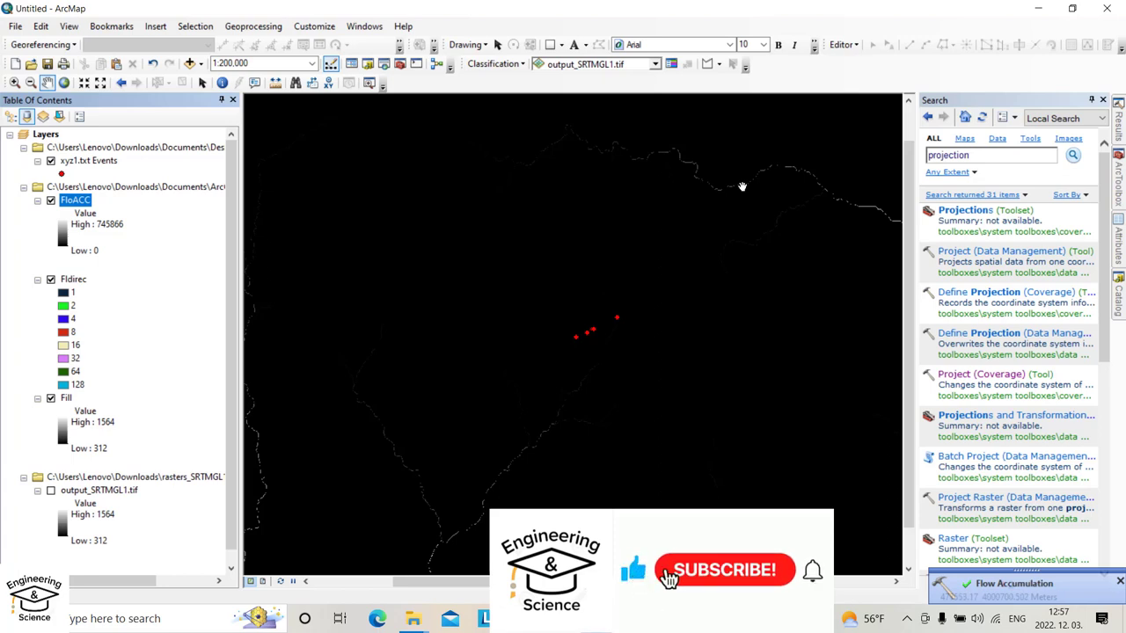
pyautogui.click(1118, 171)
pyautogui.scroll(-2, 1007, 427)
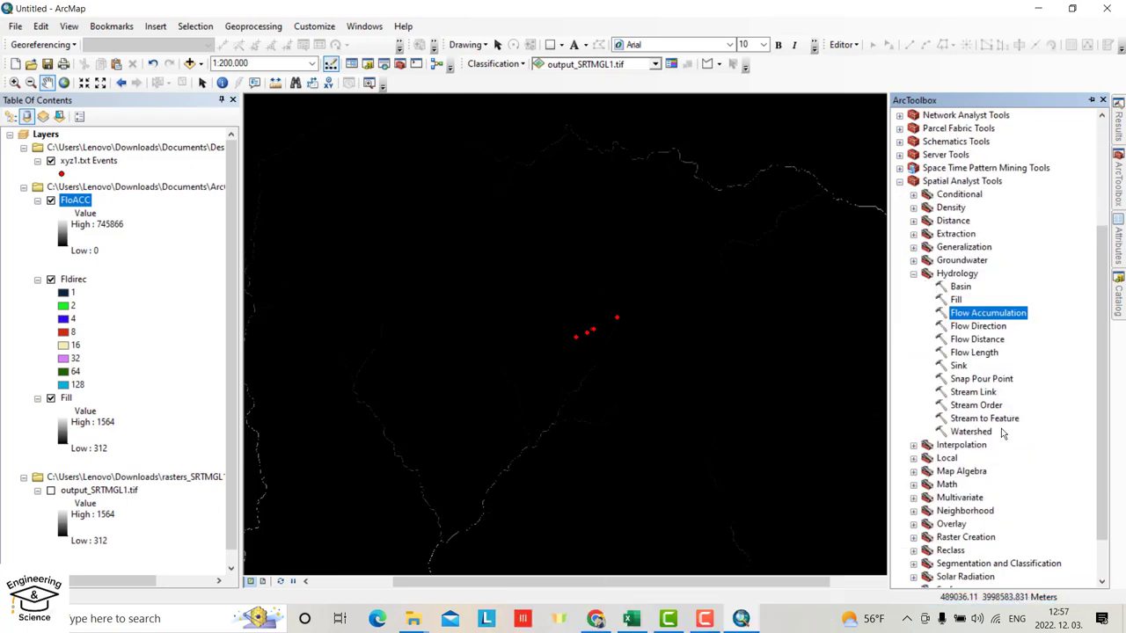
# Threshold FloACC > 150 in the Raster Calculator to make a binary stream raster, then zoom in
pyautogui.click(914, 471)
pyautogui.doubleClick(961, 486)
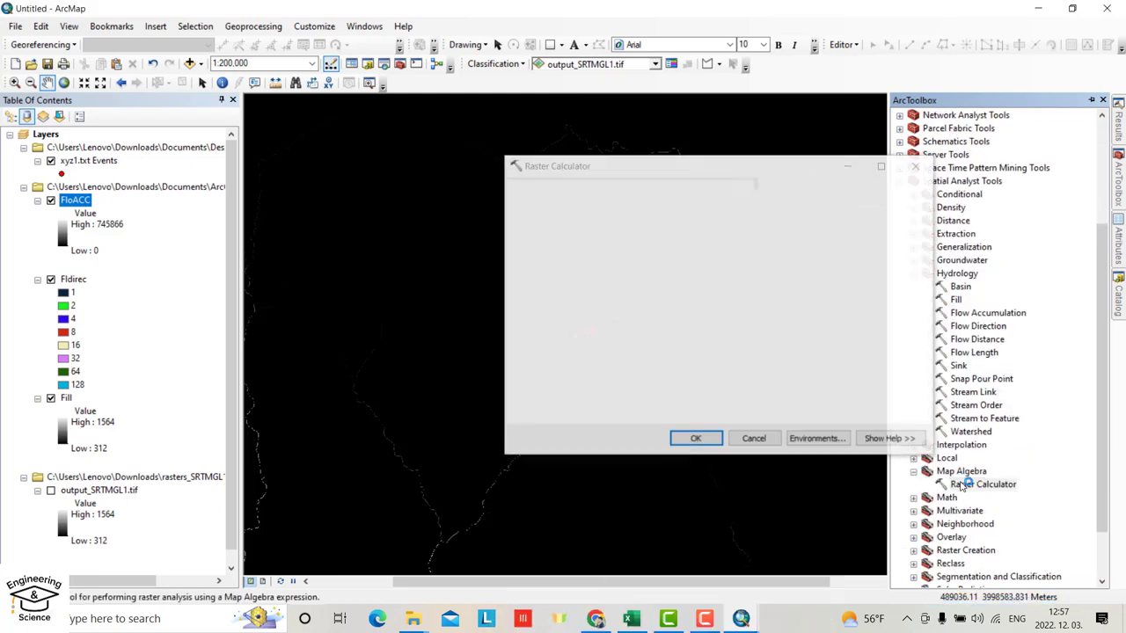
pyautogui.click(563, 232)
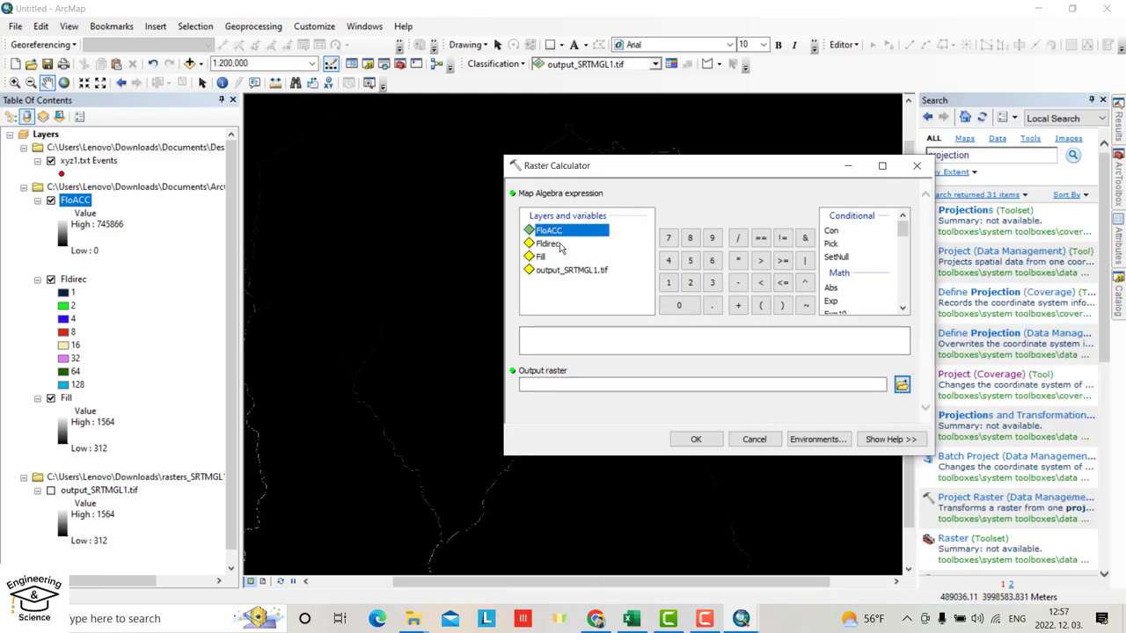
pyautogui.doubleClick(561, 233)
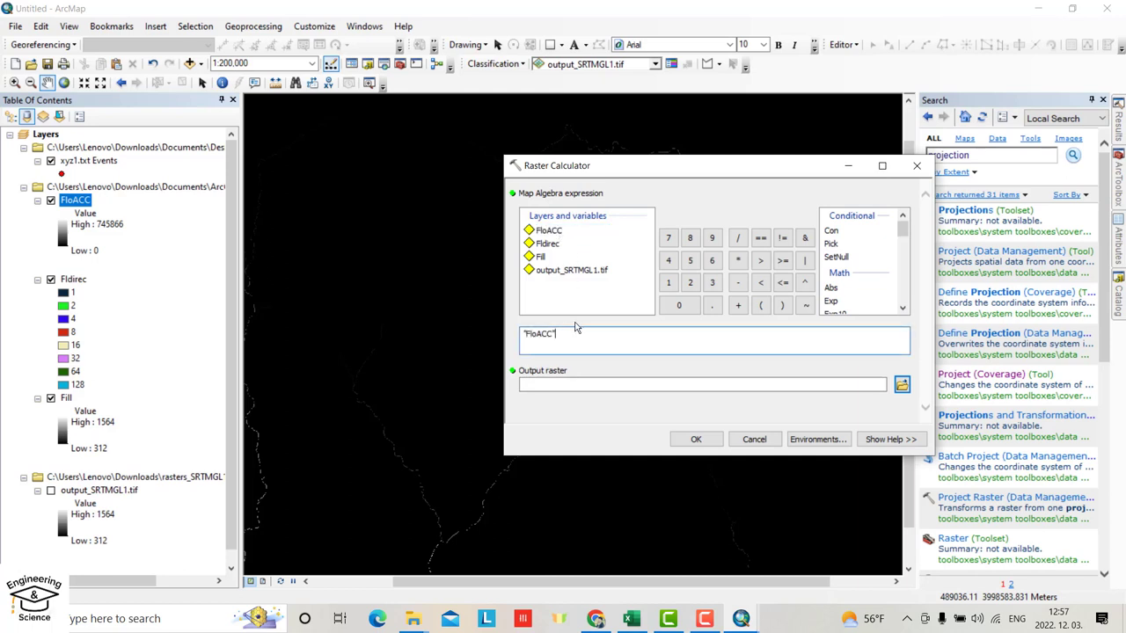
pyautogui.click(760, 260)
pyautogui.write('150')
pyautogui.click(697, 440)
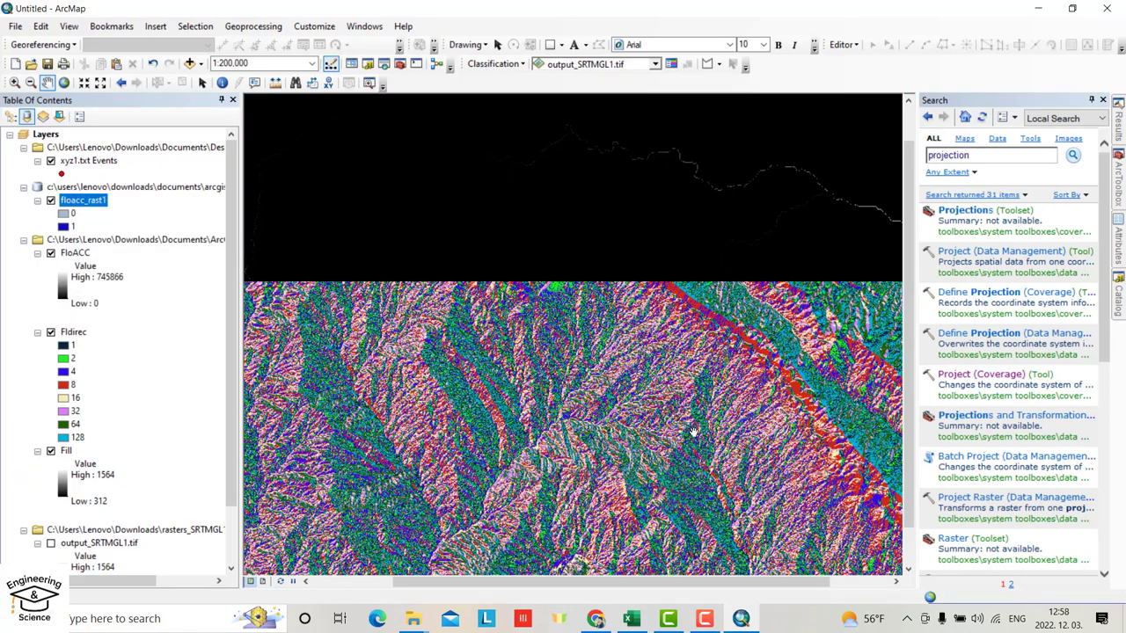
pyautogui.scroll(4, 584, 323)
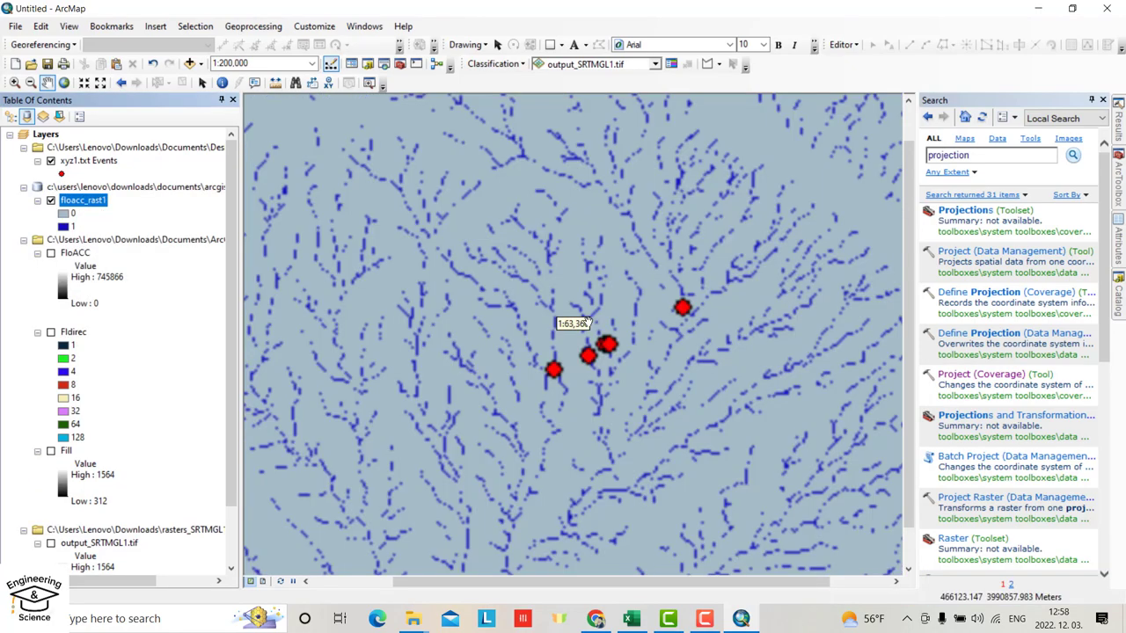
pyautogui.scroll(2, 585, 323)
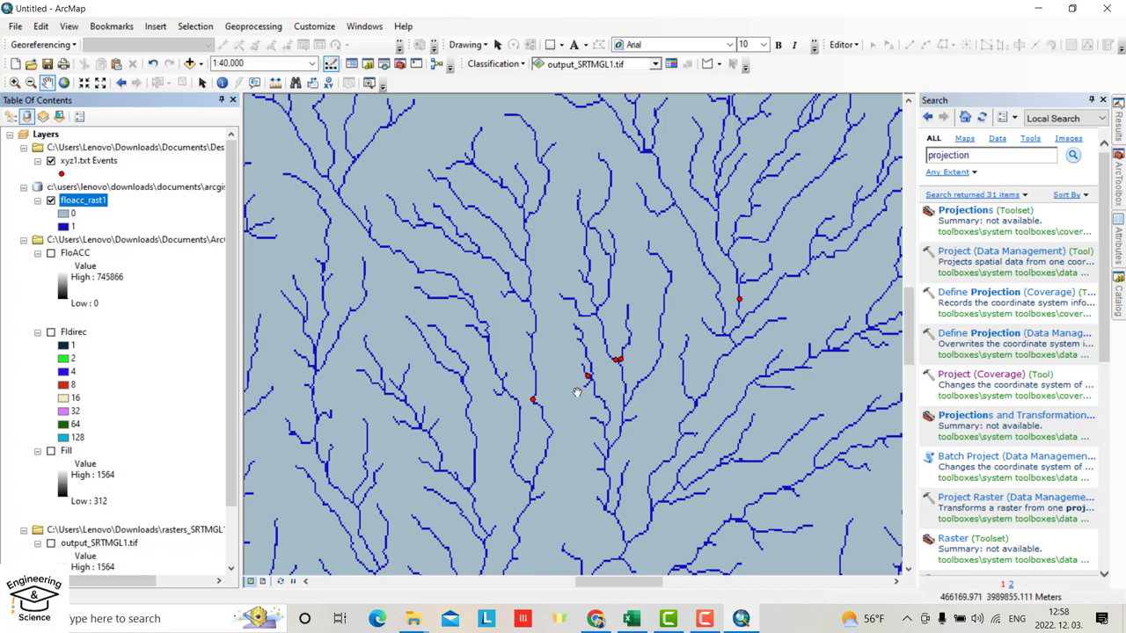
# Make a new Point shapefile named outlet in ProjectKOya, using WGS 1984 UTM Zone 38N
pyautogui.click(1118, 297)
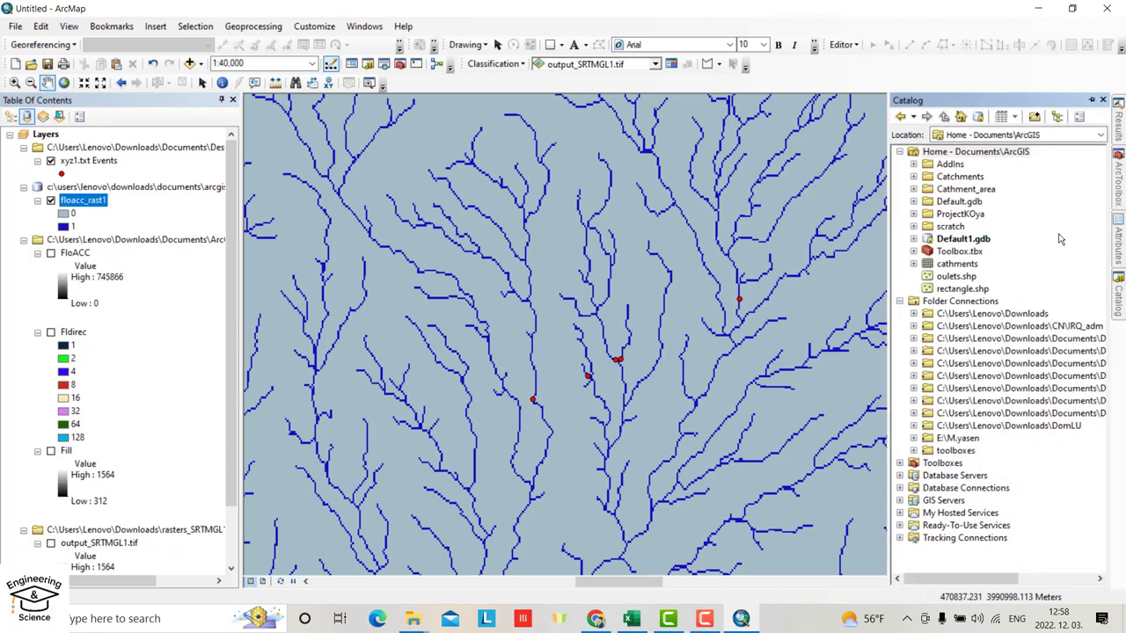
pyautogui.click(959, 213)
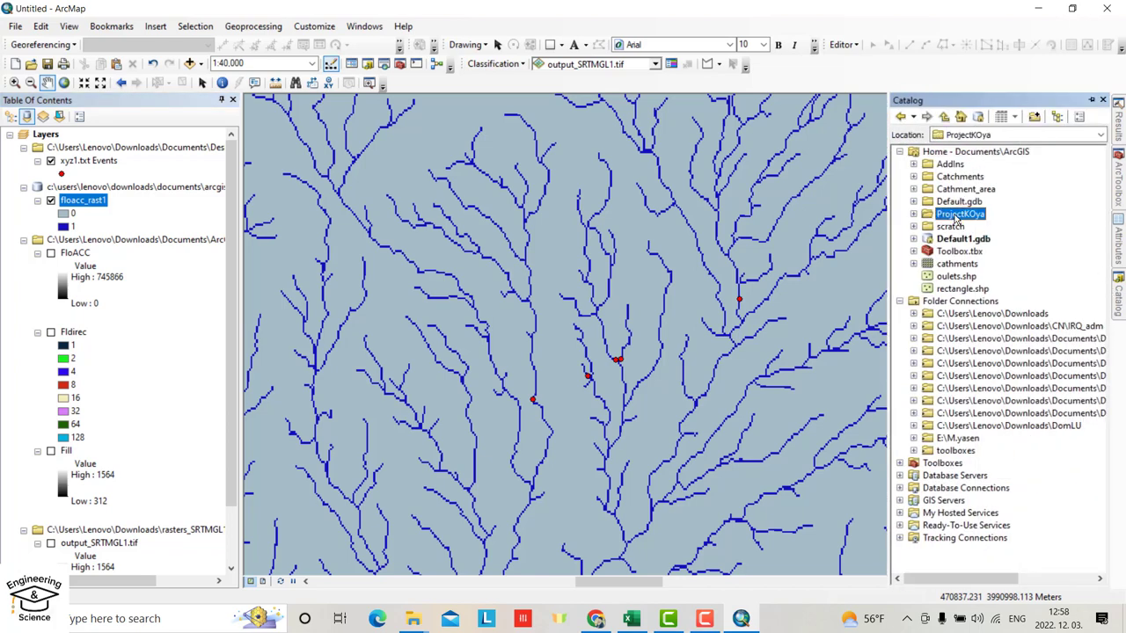
pyautogui.rightClick(956, 220)
pyautogui.moveTo(994, 306)
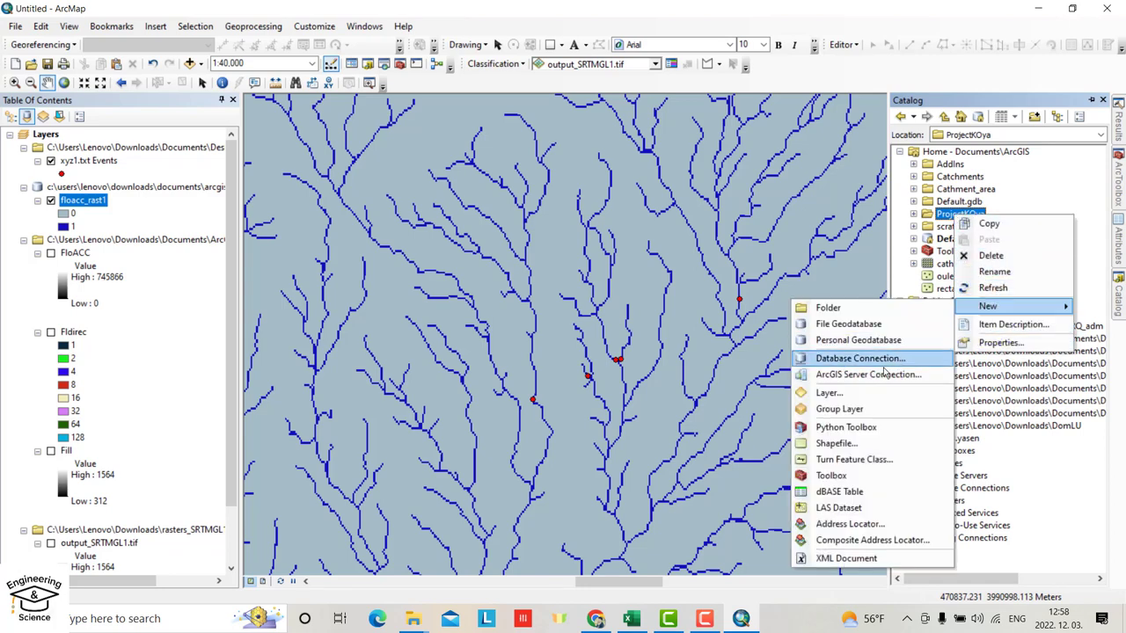
pyautogui.click(836, 444)
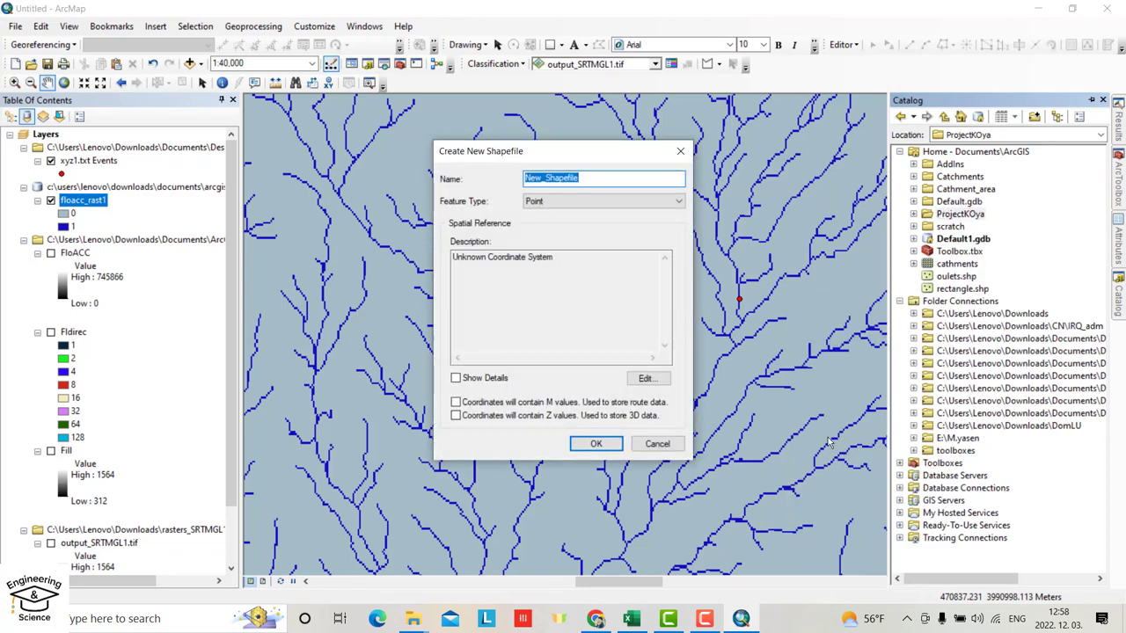
pyautogui.write('outlet')
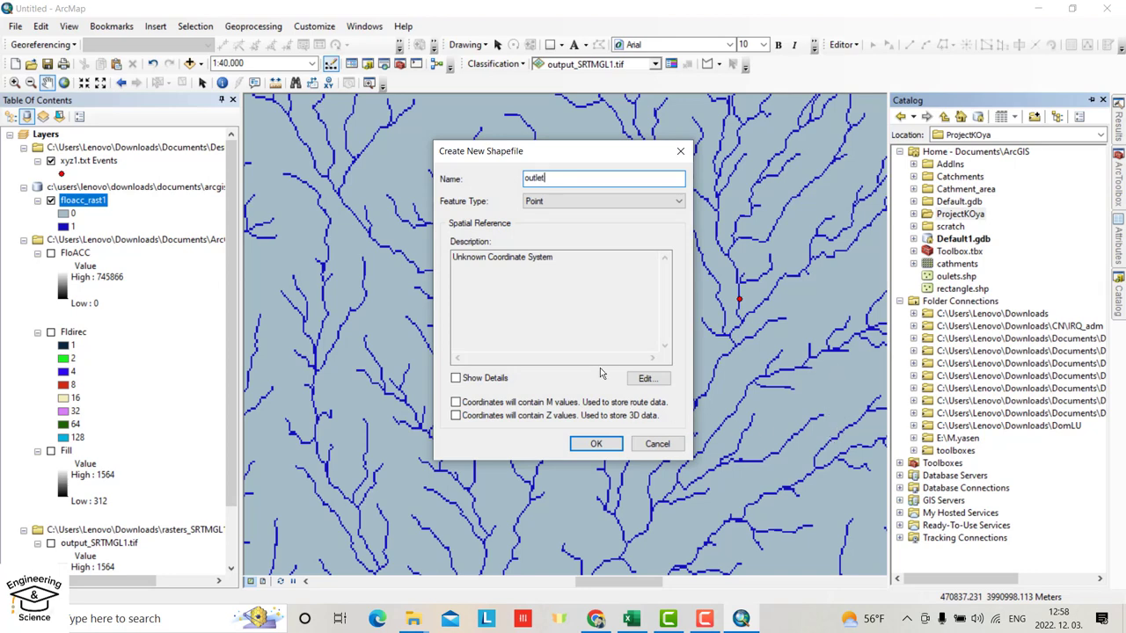
pyautogui.click(646, 380)
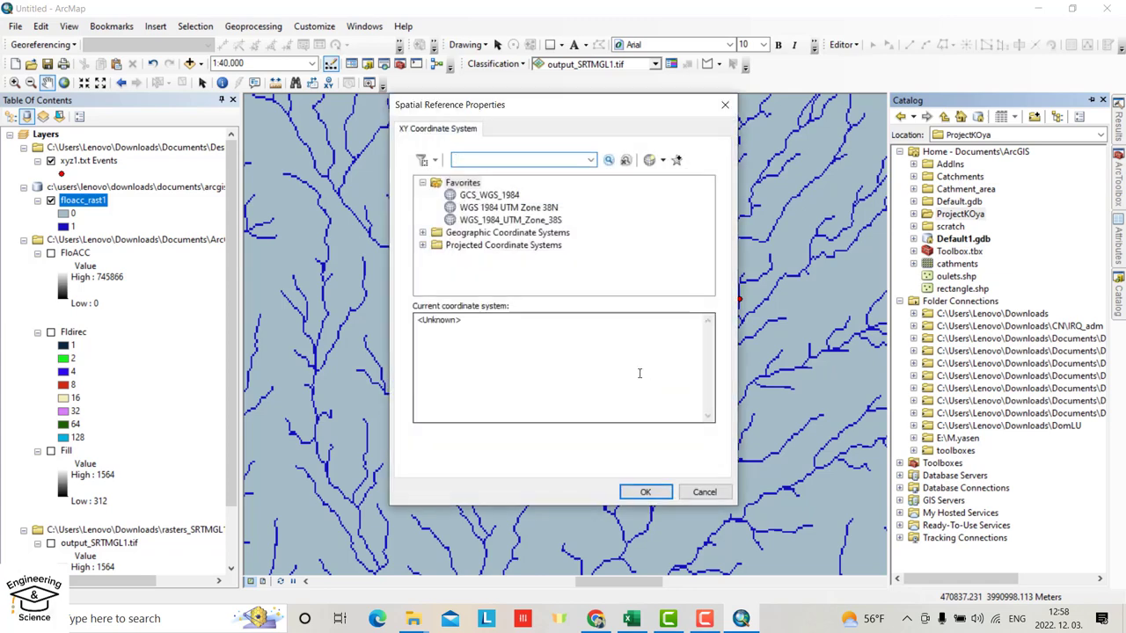
pyautogui.click(543, 210)
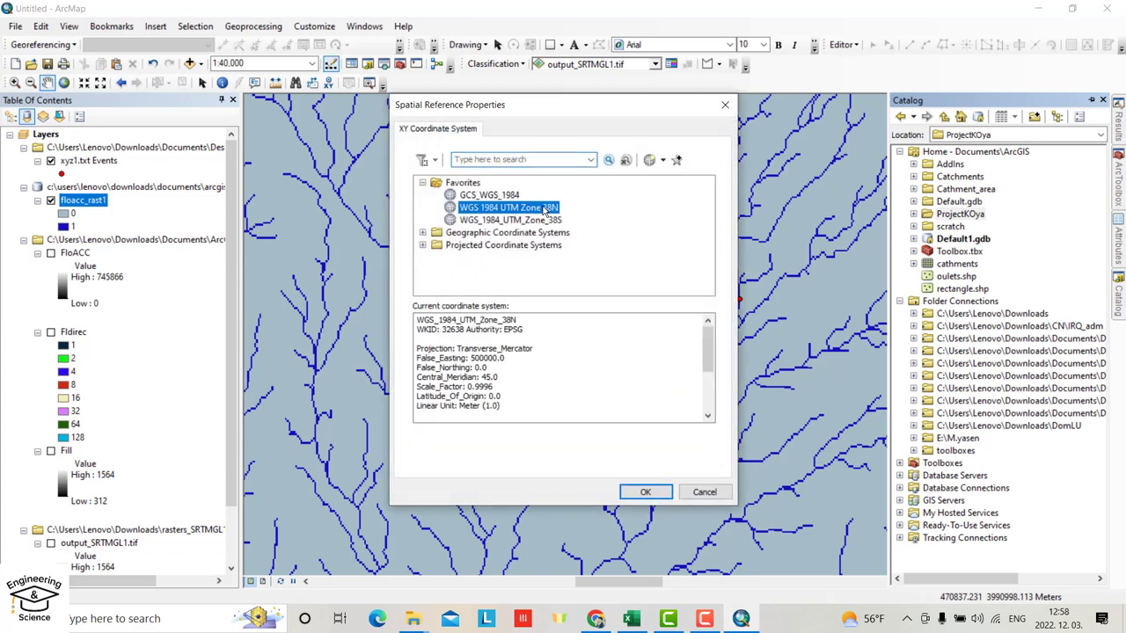
pyautogui.click(647, 493)
pyautogui.click(603, 446)
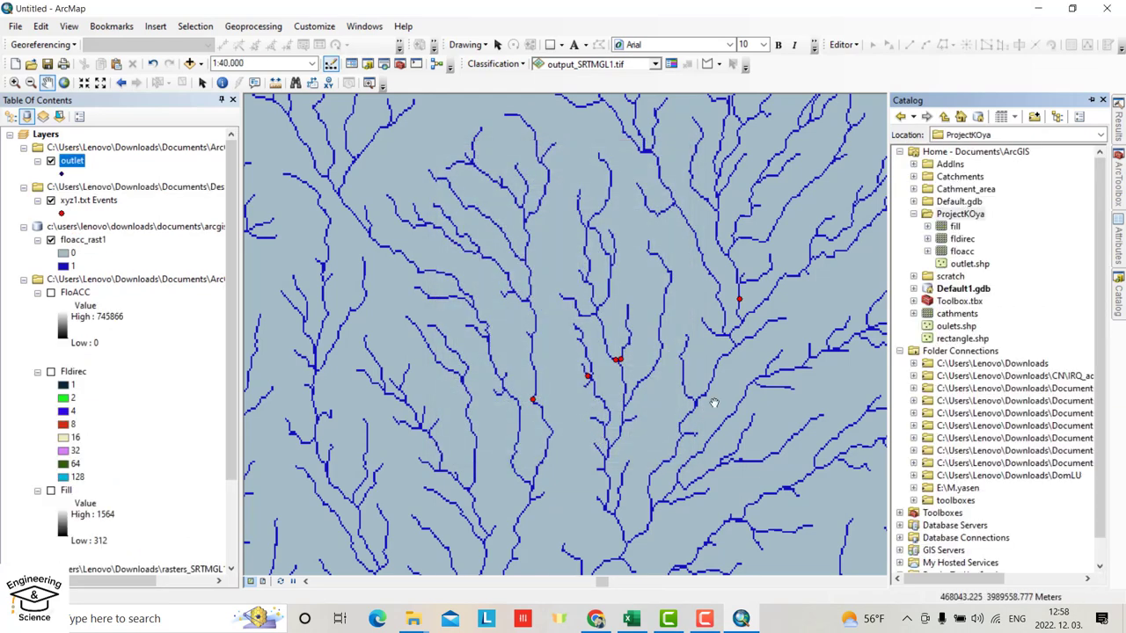
# Show the Editor toolbar beside the map
pyautogui.hotkey('ctrl', 'f')
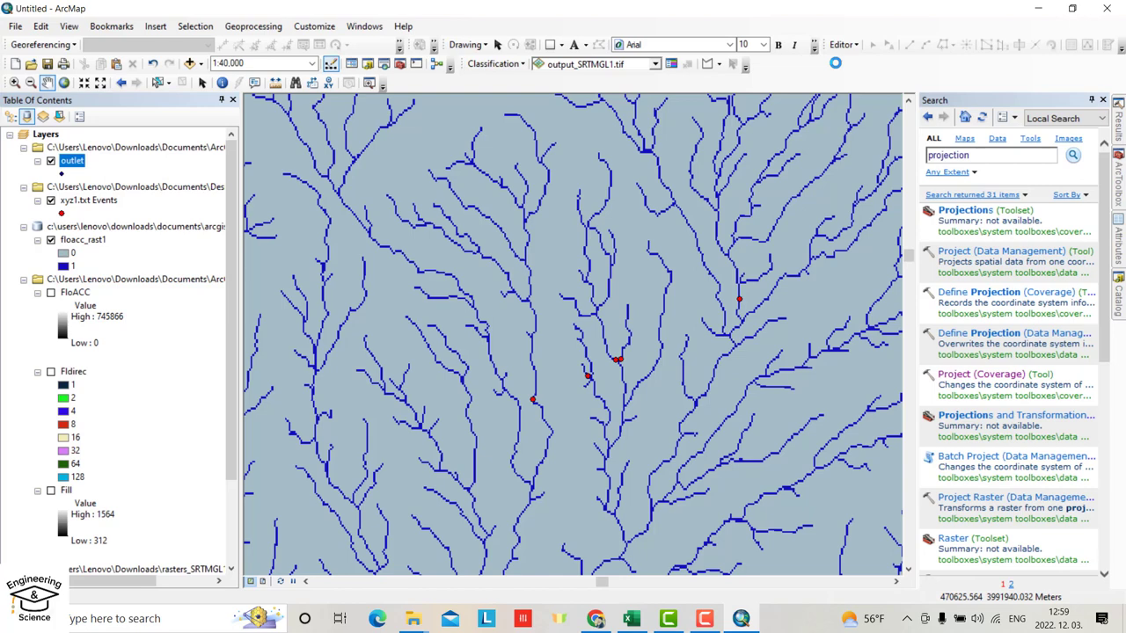
pyautogui.rightClick(834, 63)
pyautogui.click(854, 170)
pyautogui.rightClick(837, 73)
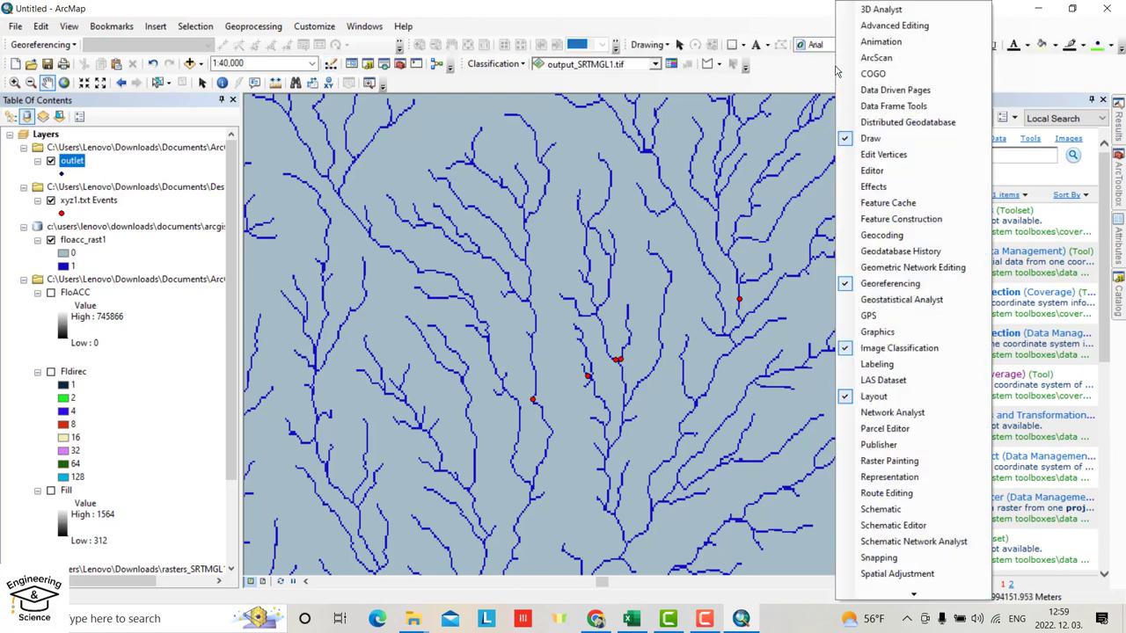
pyautogui.click(860, 171)
# Start an edit session on the outlet layer and bring up Create Features
pyautogui.click(842, 45)
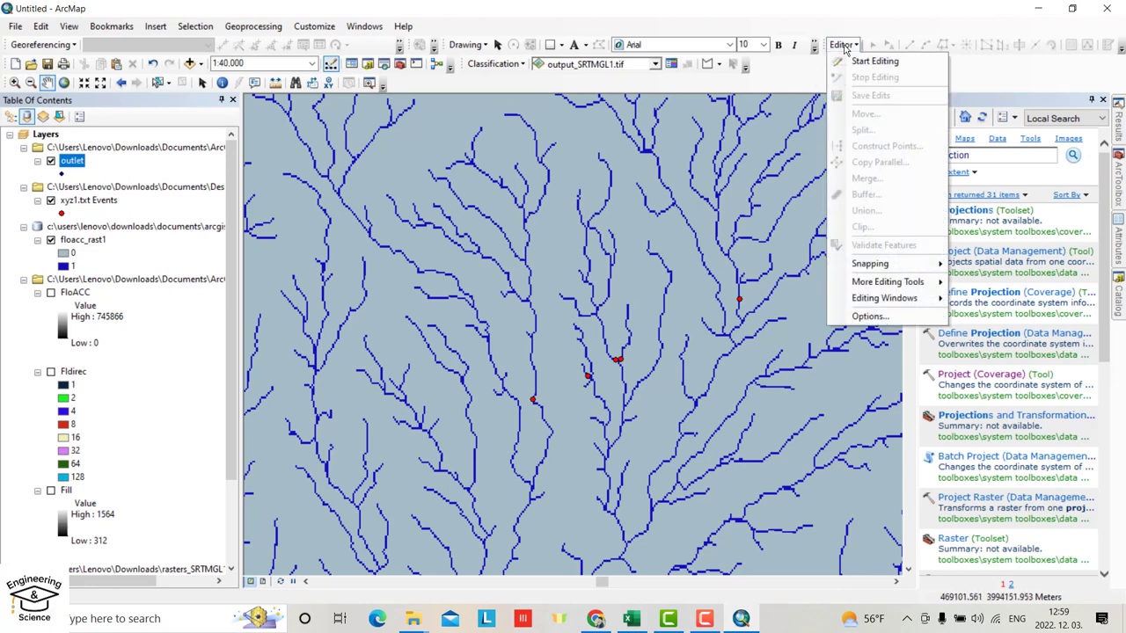
pyautogui.click(855, 61)
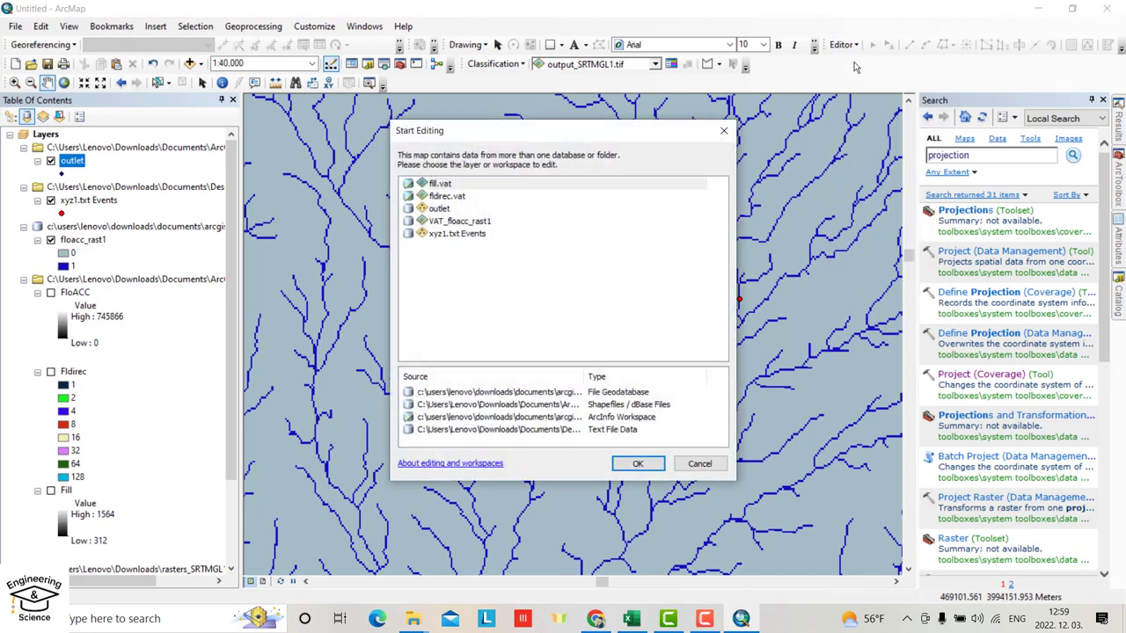
pyautogui.click(442, 209)
pyautogui.click(627, 462)
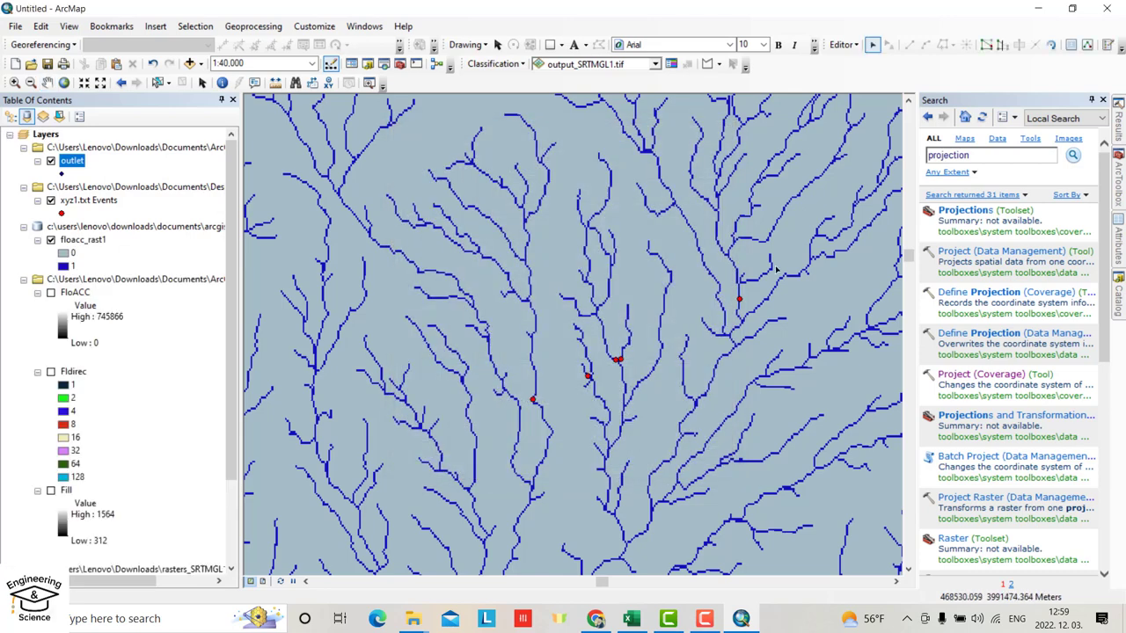
pyautogui.click(1108, 46)
# Select the outlet template with the Point construction tool and zoom into the outlets
pyautogui.click(753, 150)
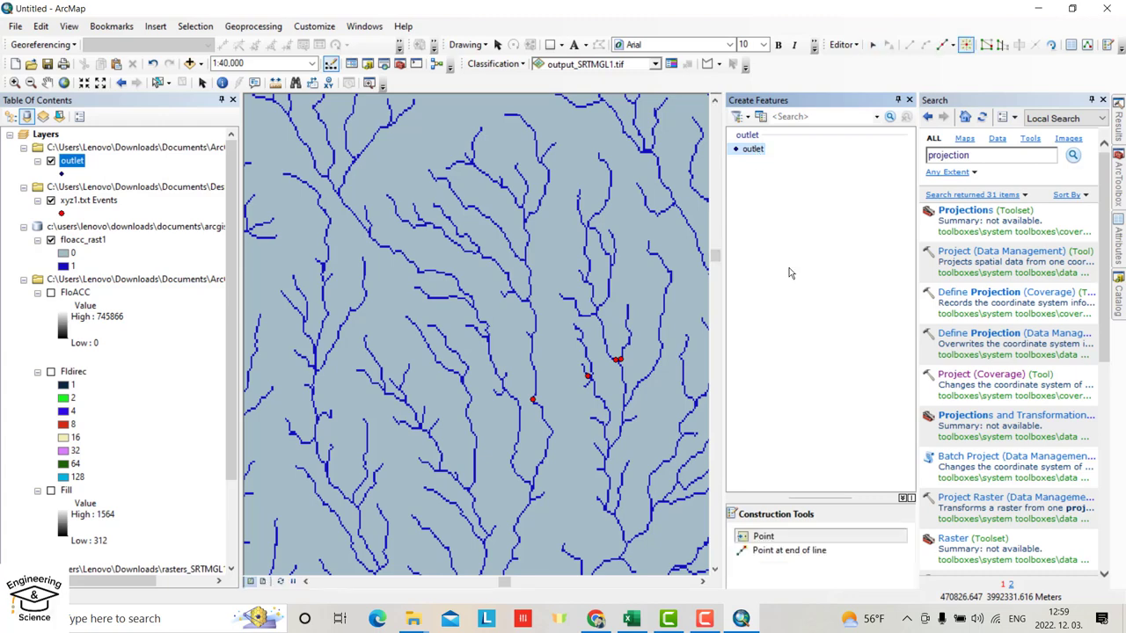
pyautogui.click(765, 537)
pyautogui.scroll(-2, 630, 359)
pyautogui.scroll(-4, 643, 368)
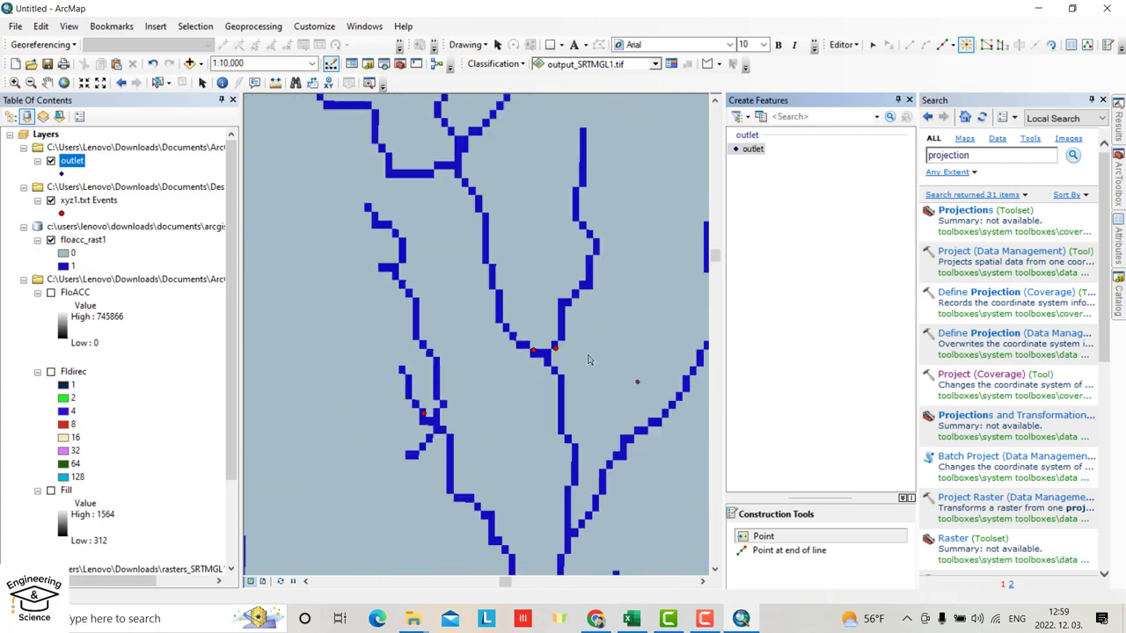
pyautogui.scroll(-1, 547, 353)
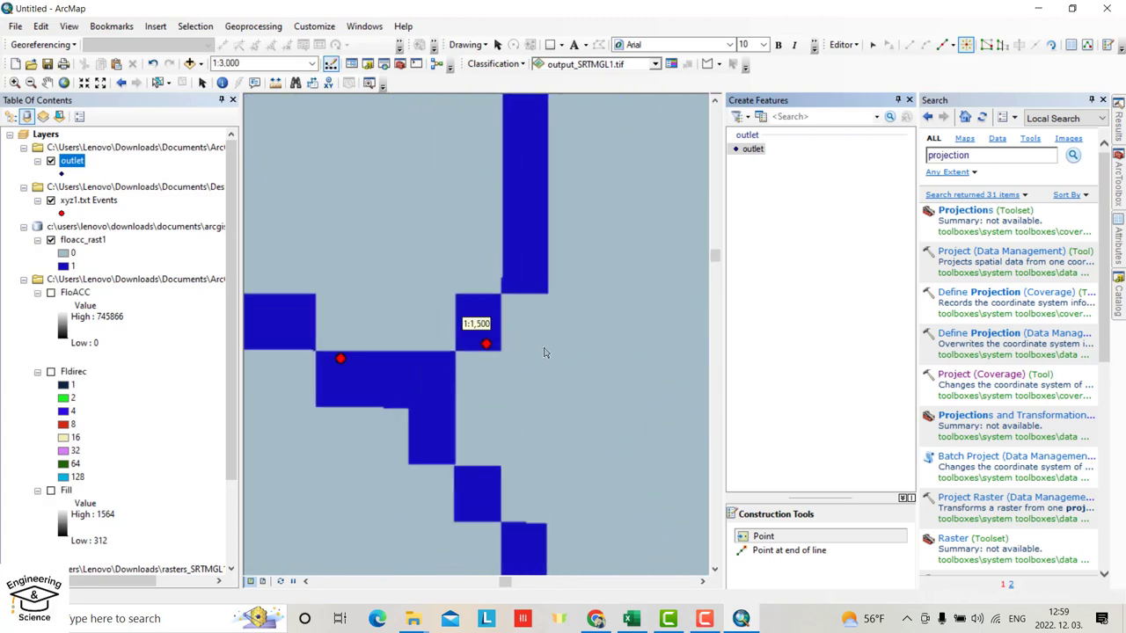
# Place three outlet points on the stream cells beside the red event points
pyautogui.click(483, 344)
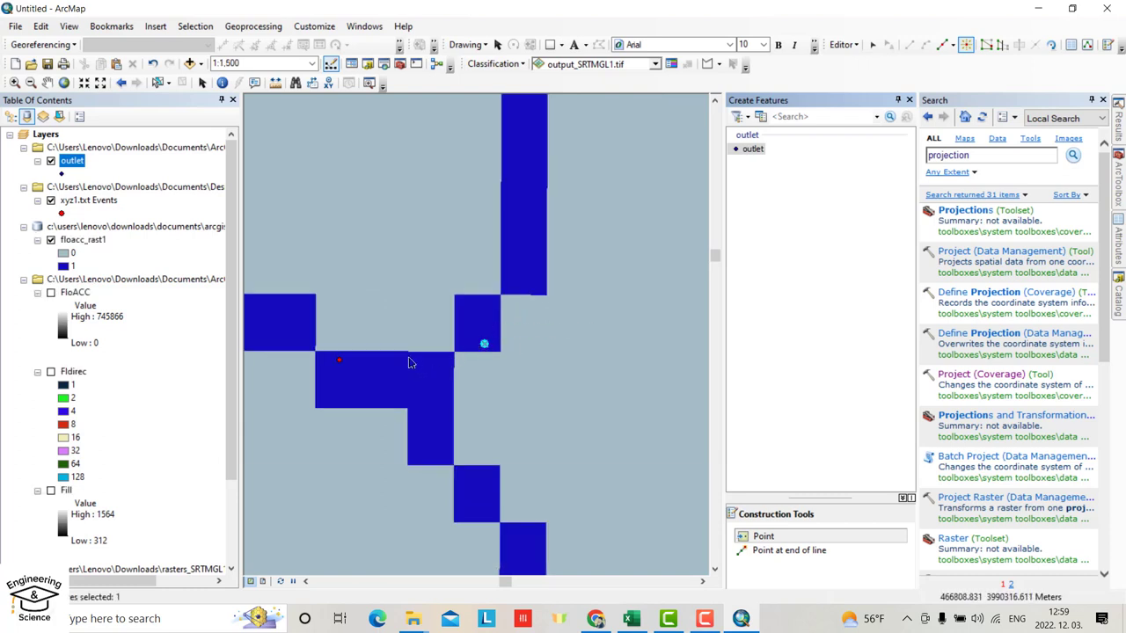
pyautogui.click(339, 362)
pyautogui.scroll(5, 355, 384)
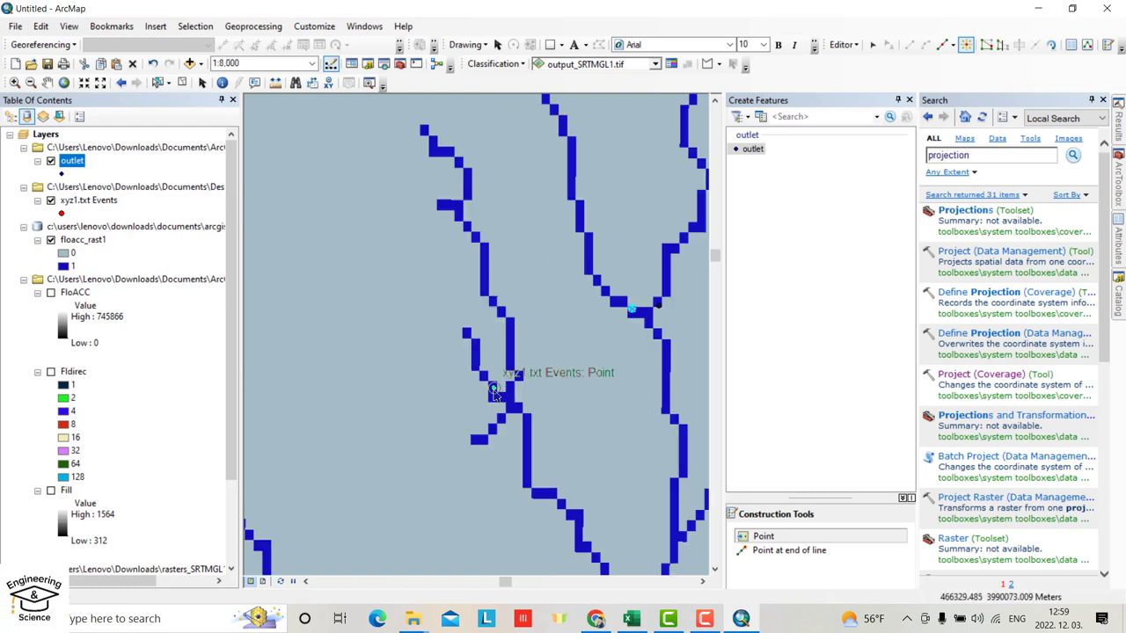
pyautogui.scroll(-3, 495, 393)
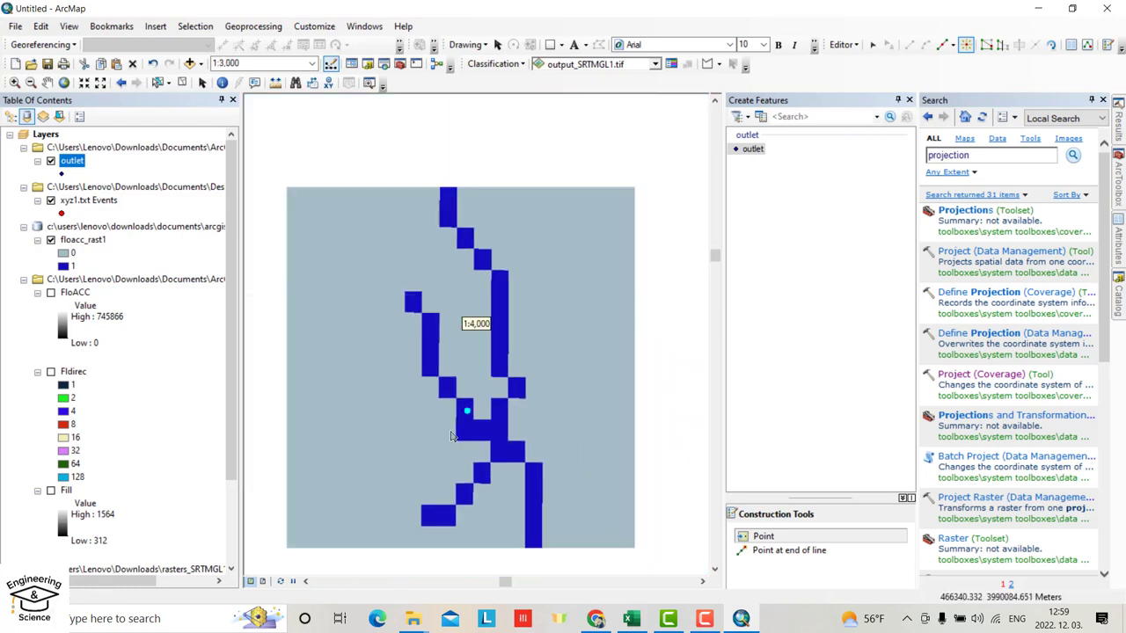
pyautogui.scroll(-5, 397, 427)
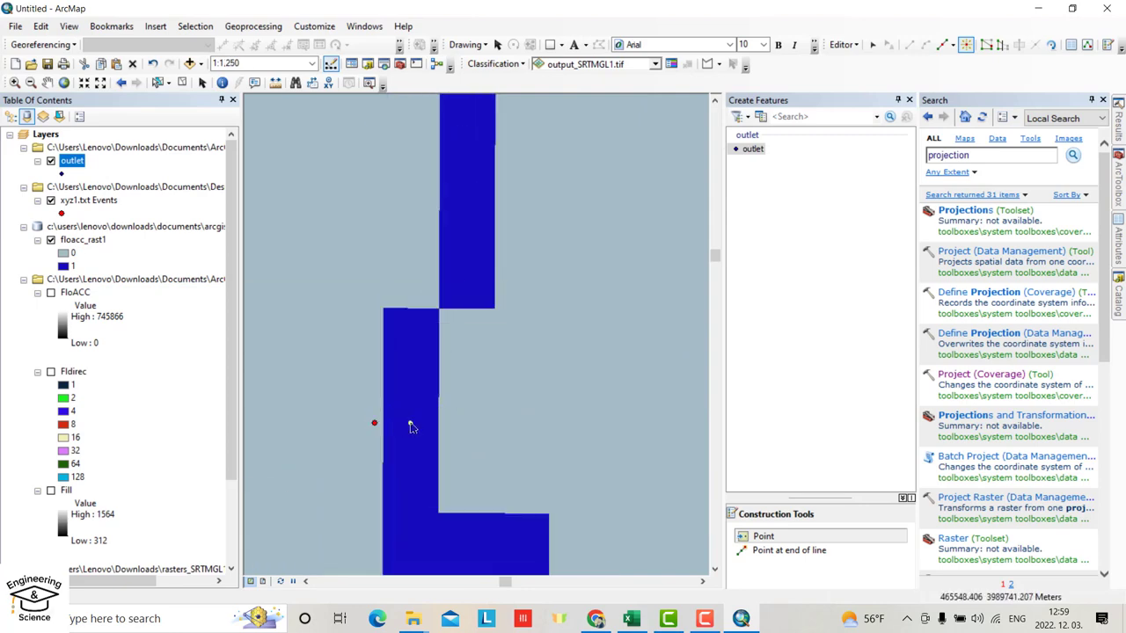
pyautogui.scroll(10, 409, 426)
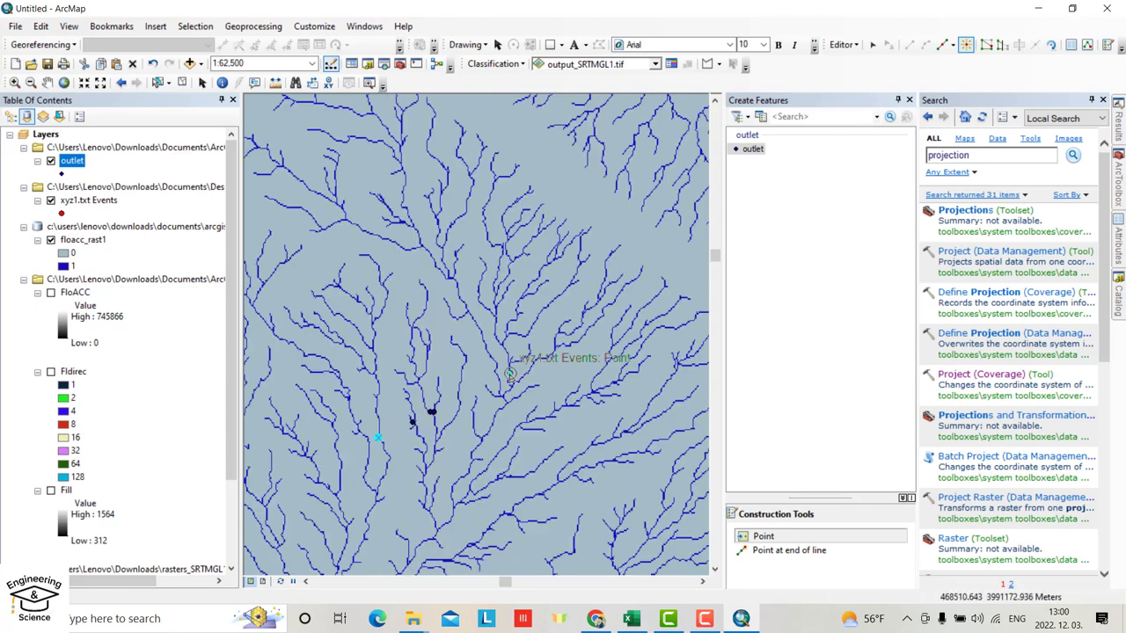
pyautogui.scroll(-9, 510, 377)
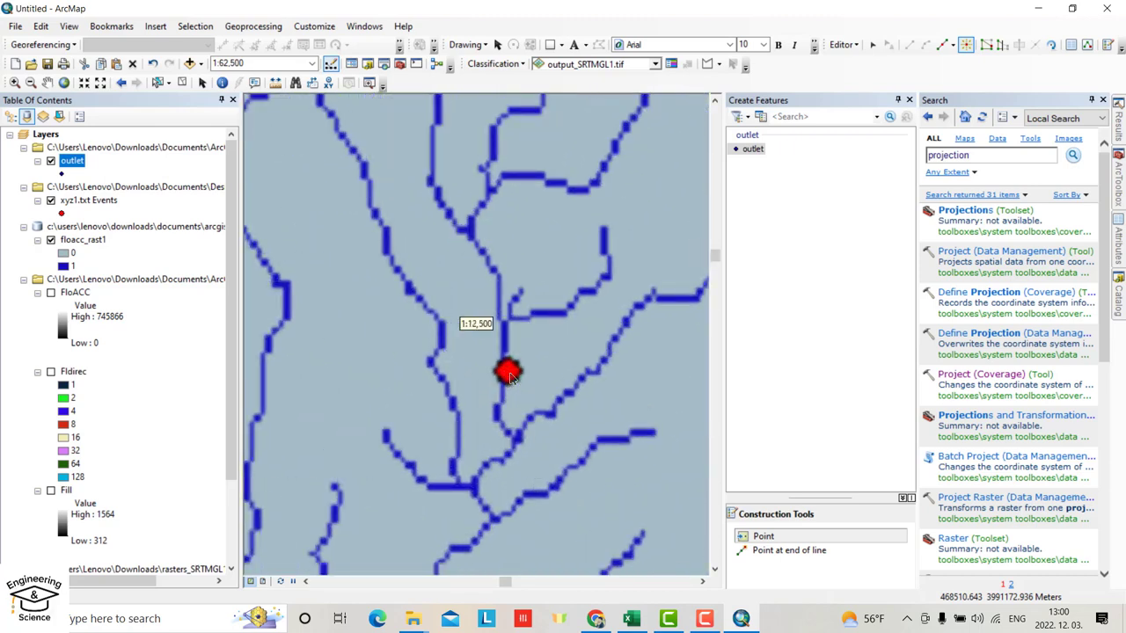
pyautogui.click(493, 361)
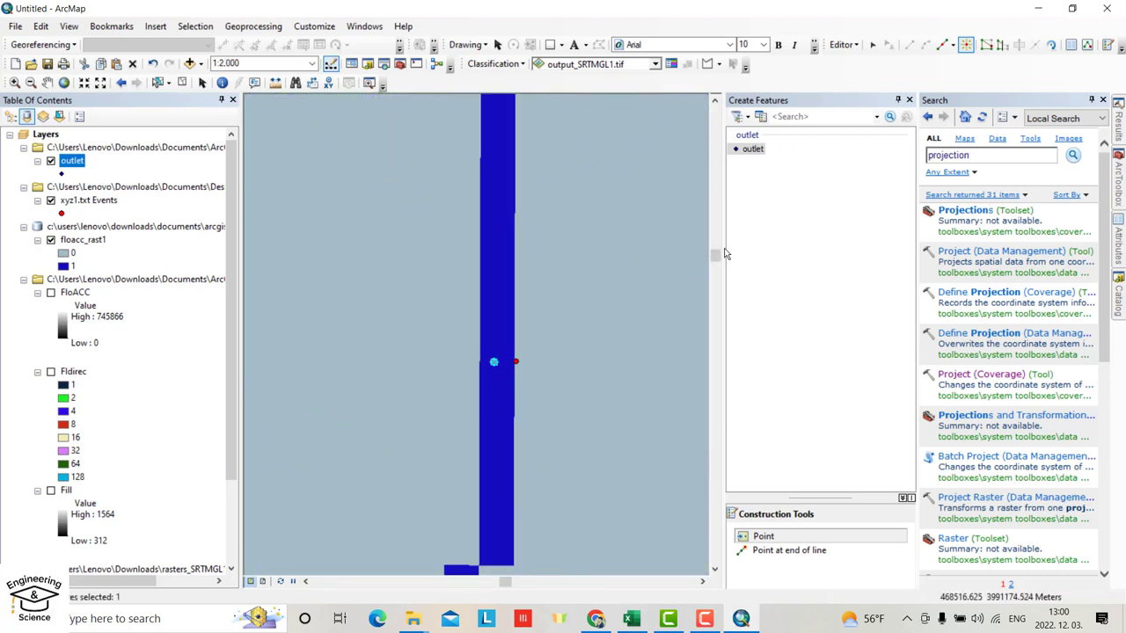
# Stop editing, keeping the placed points, and inspect the Id column of the outlet attribute table
pyautogui.click(842, 44)
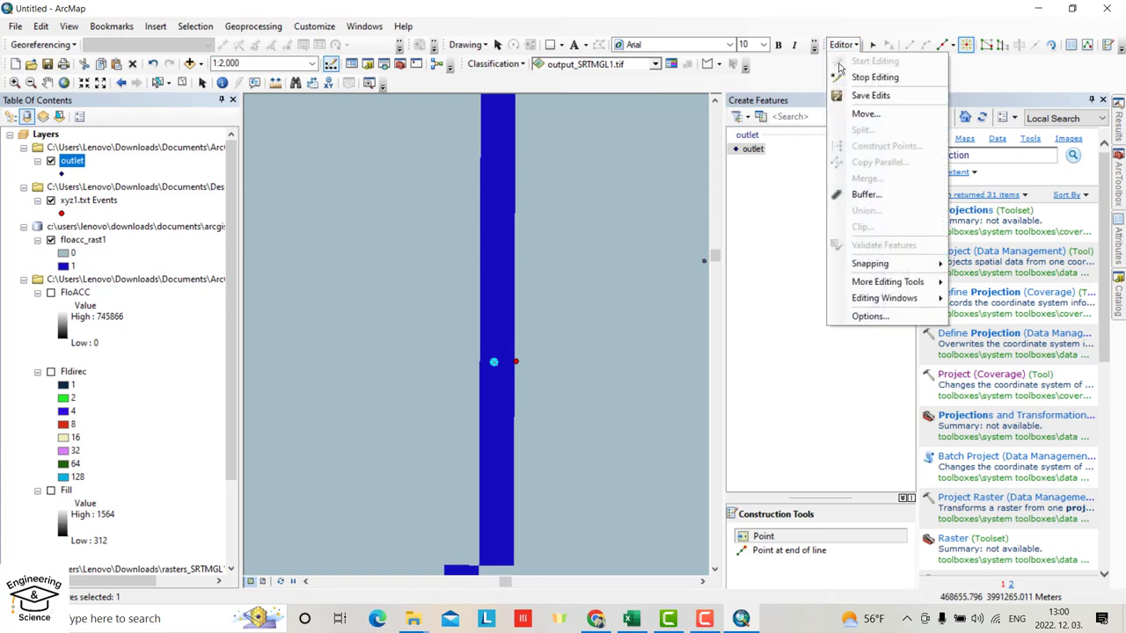
pyautogui.click(875, 78)
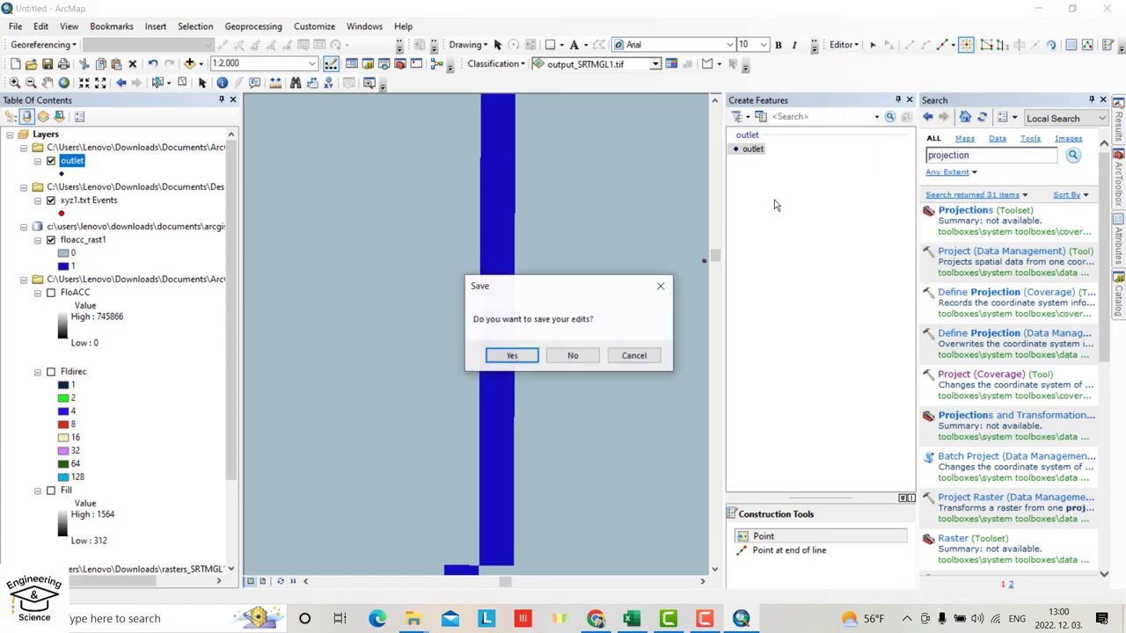
pyautogui.click(519, 355)
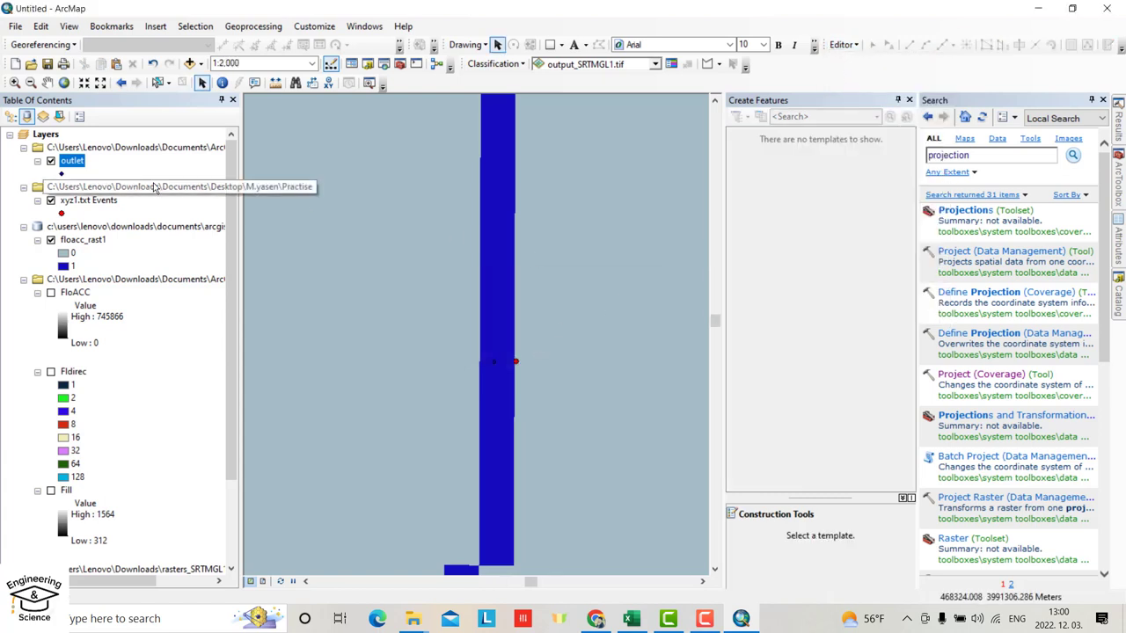
pyautogui.scroll(-2, 228, 243)
pyautogui.scroll(3, 229, 244)
pyautogui.click(72, 162)
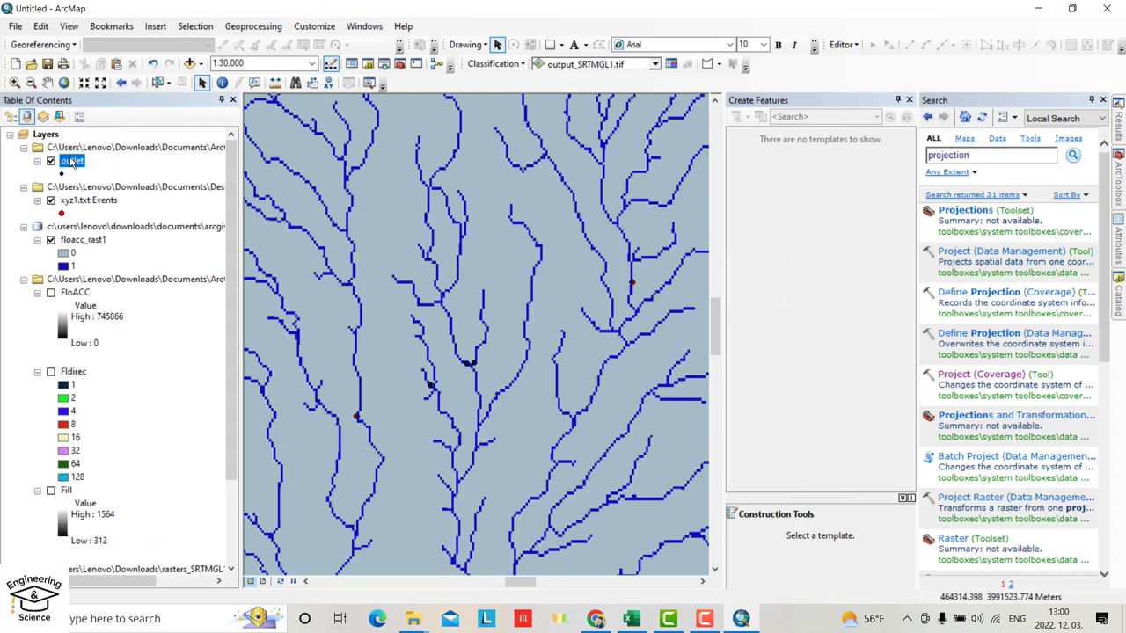
pyautogui.rightClick(72, 163)
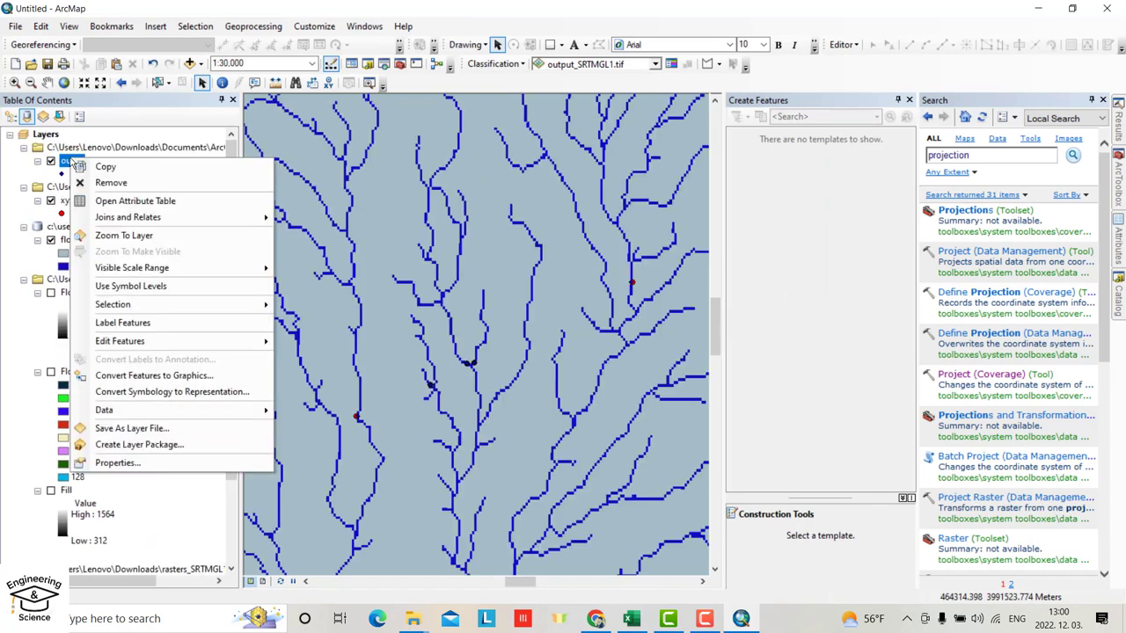
pyautogui.click(102, 202)
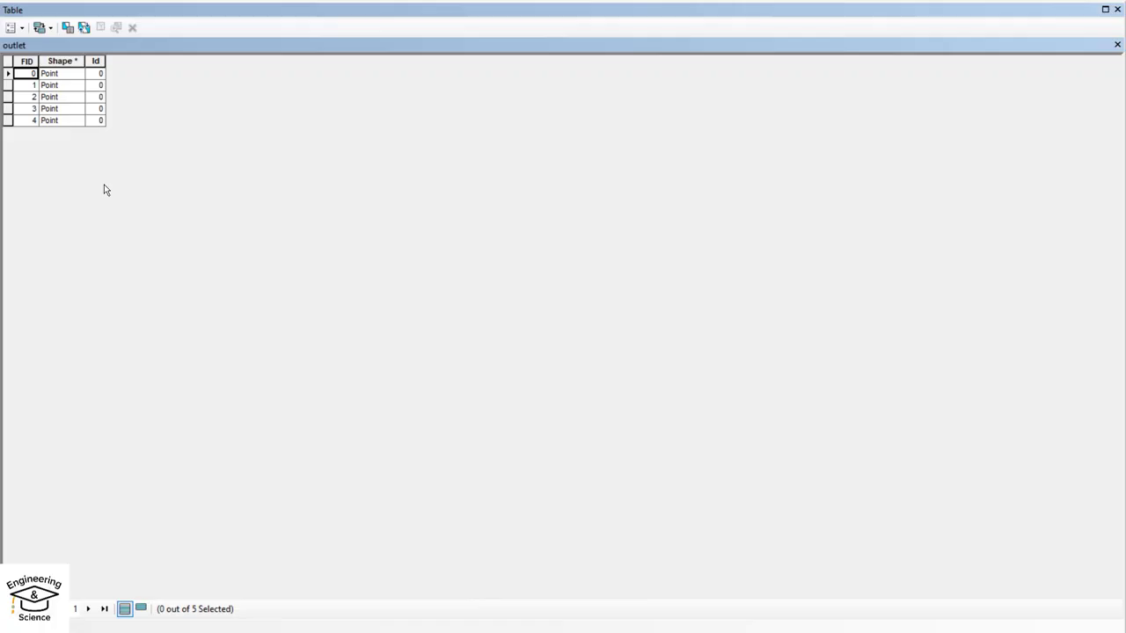
pyautogui.click(97, 74)
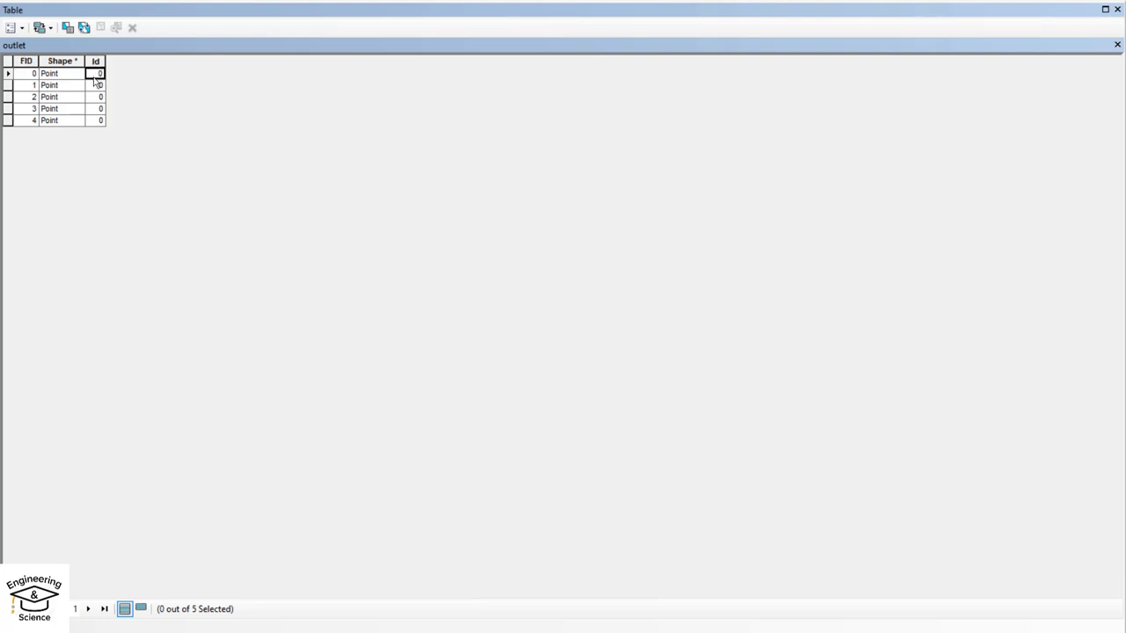
pyautogui.click(96, 85)
pyautogui.click(97, 75)
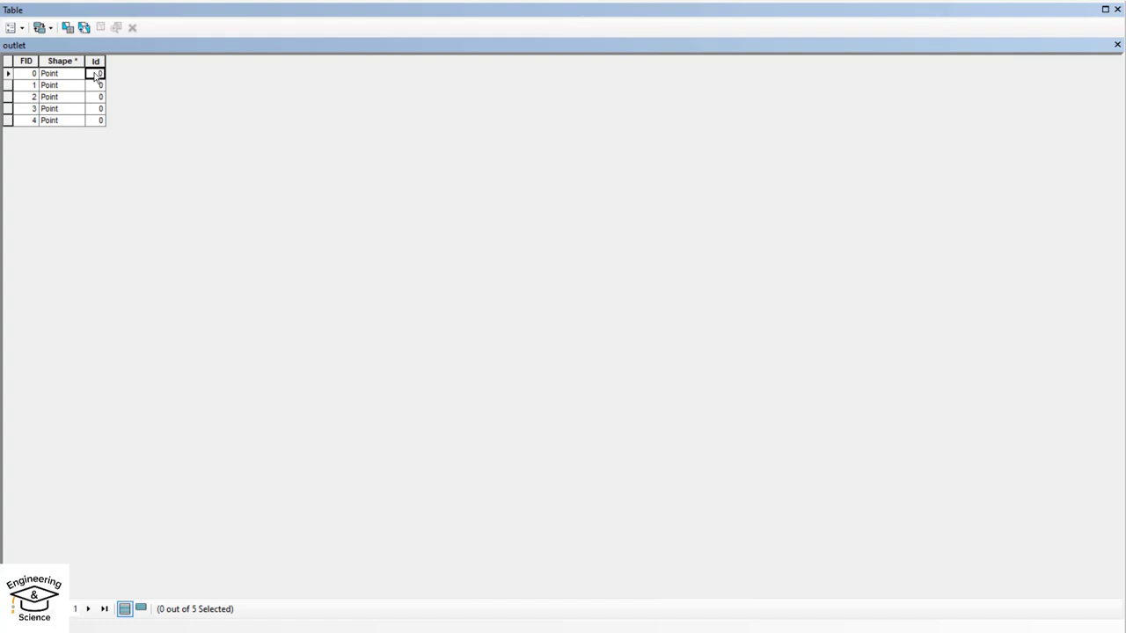
pyautogui.click(1117, 45)
# Restart editing on the outlet layer and reopen its attribute table
pyautogui.click(841, 44)
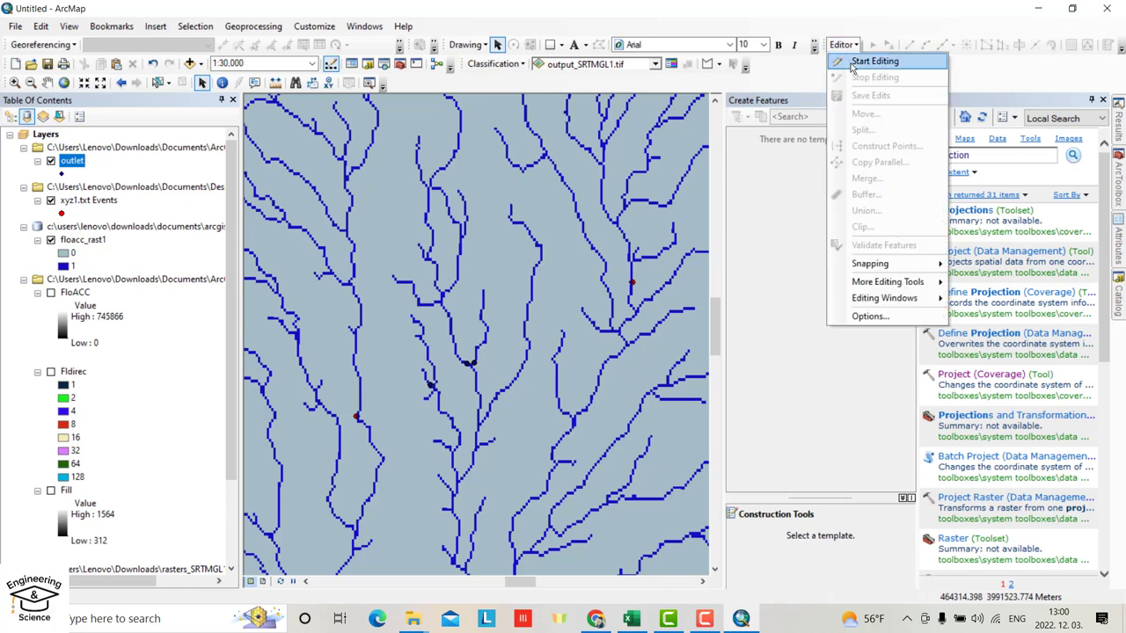
pyautogui.click(873, 62)
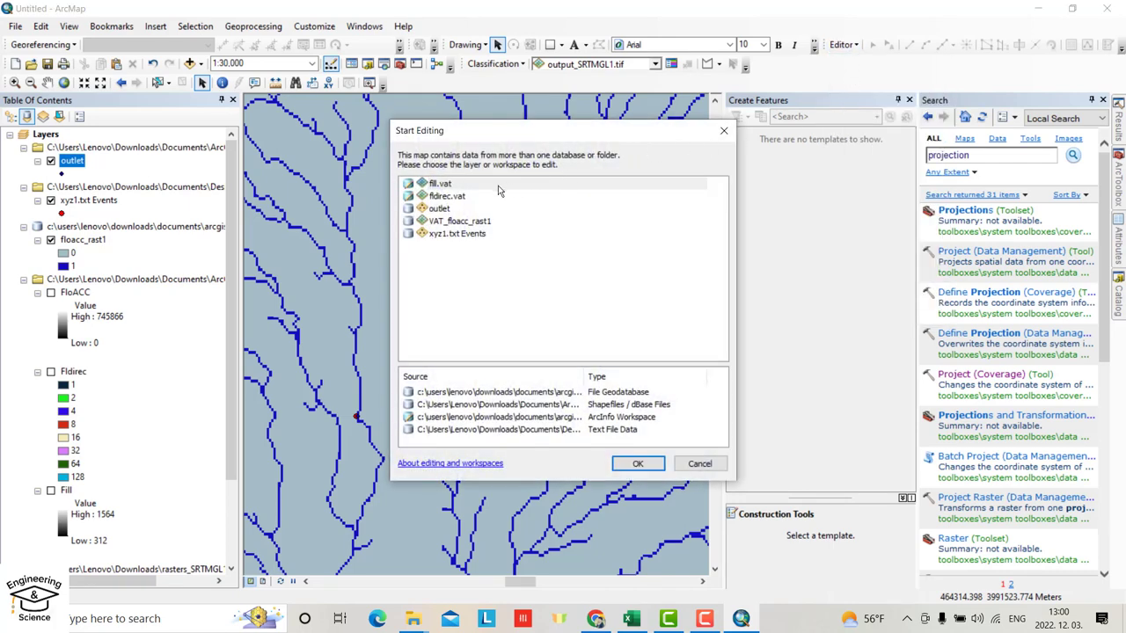
pyautogui.click(438, 209)
pyautogui.click(638, 463)
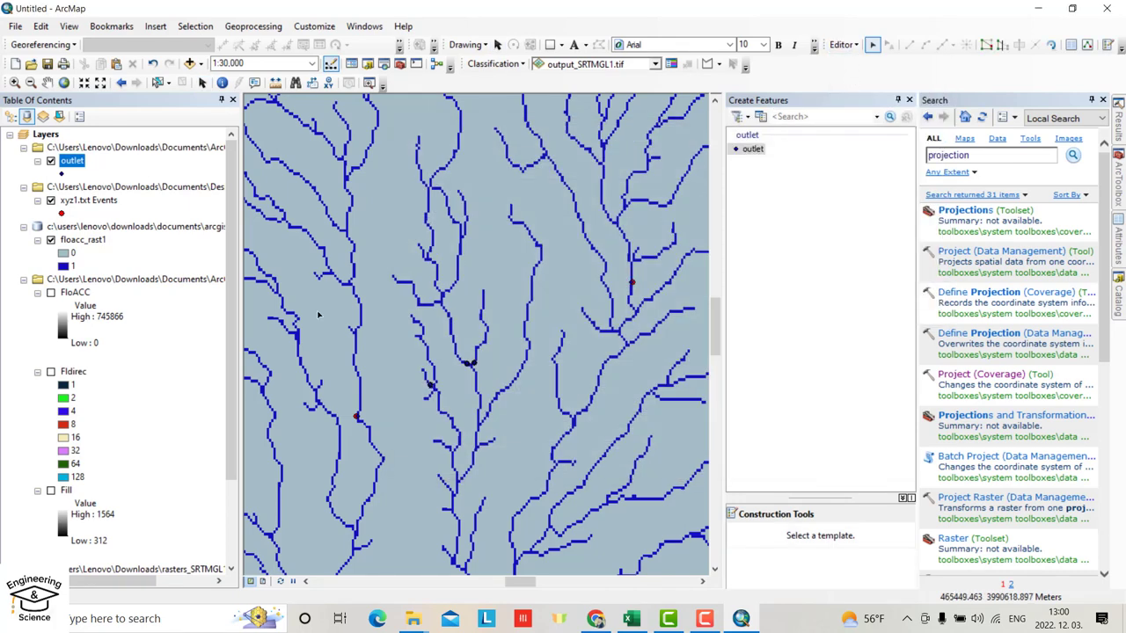
pyautogui.rightClick(72, 162)
pyautogui.click(102, 204)
# Enter Id values 1 through 5 for the outlet points, then stop editing and save
pyautogui.click(94, 76)
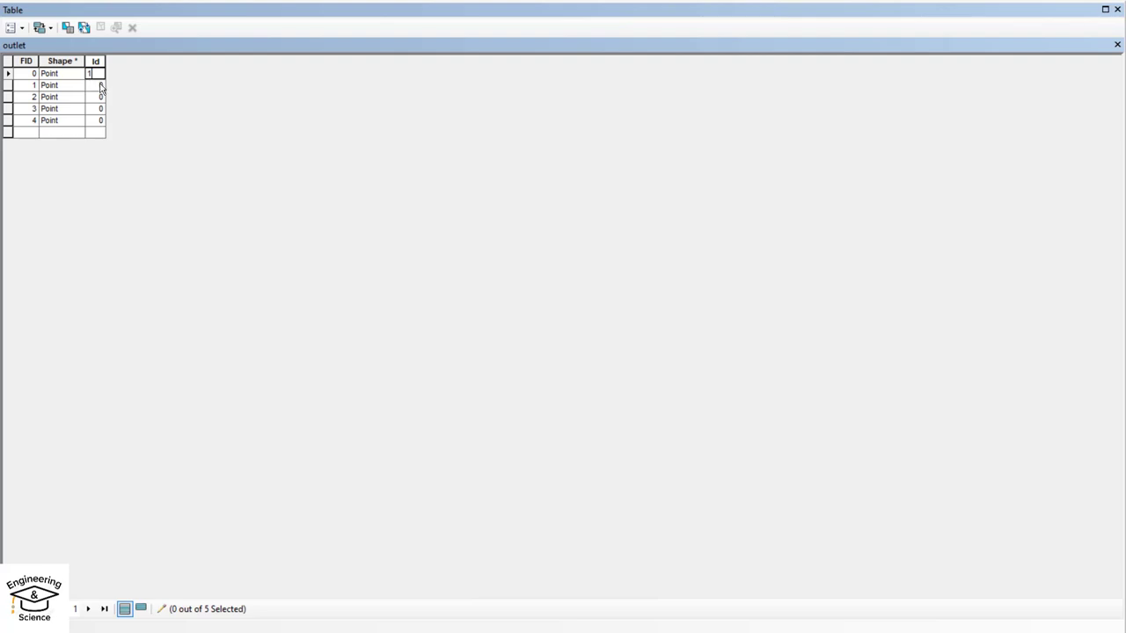
pyautogui.click(100, 86)
pyautogui.click(101, 96)
pyautogui.click(100, 108)
pyautogui.click(100, 120)
pyautogui.click(1119, 46)
pyautogui.click(842, 44)
pyautogui.click(857, 77)
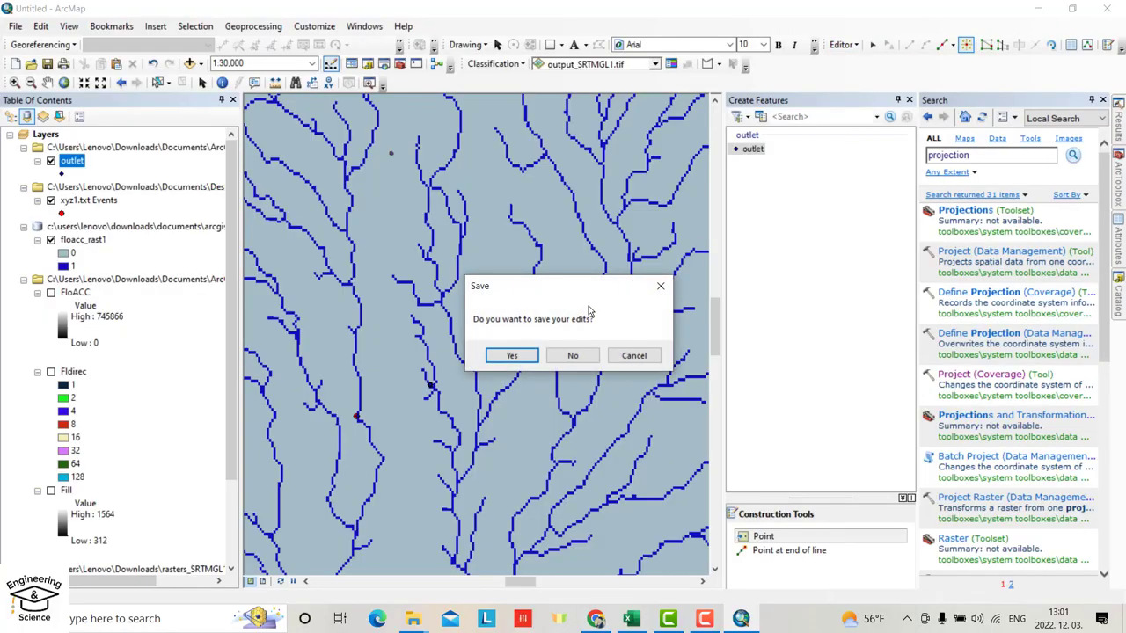
pyautogui.click(514, 354)
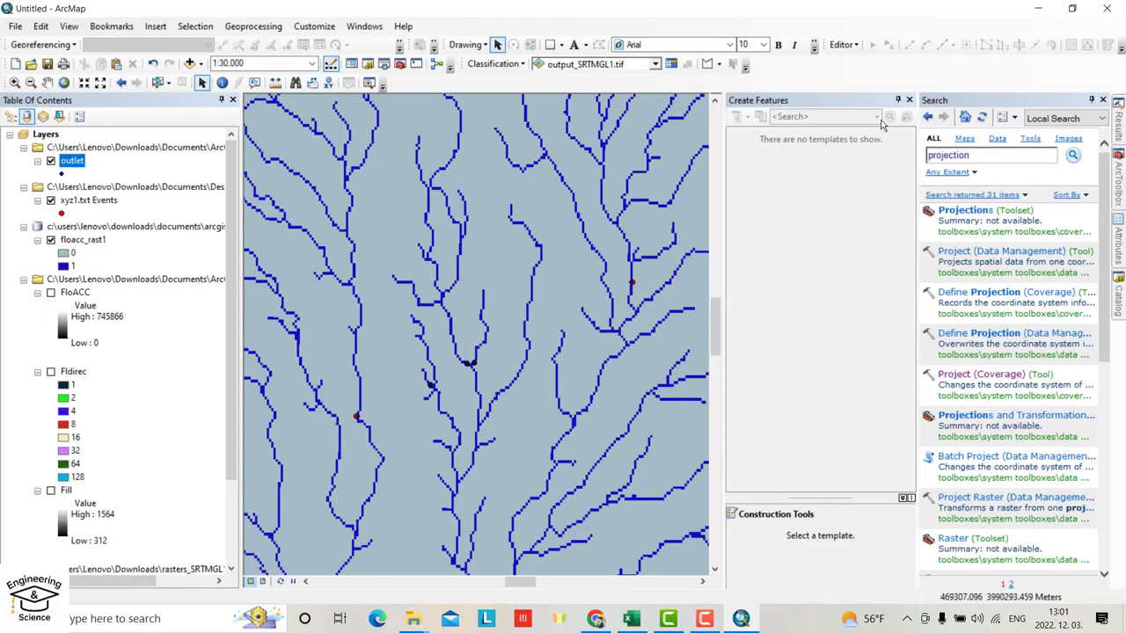
# Set up the Watershed tool with Fldirec flow direction, outlet pour points and field Id
pyautogui.click(909, 100)
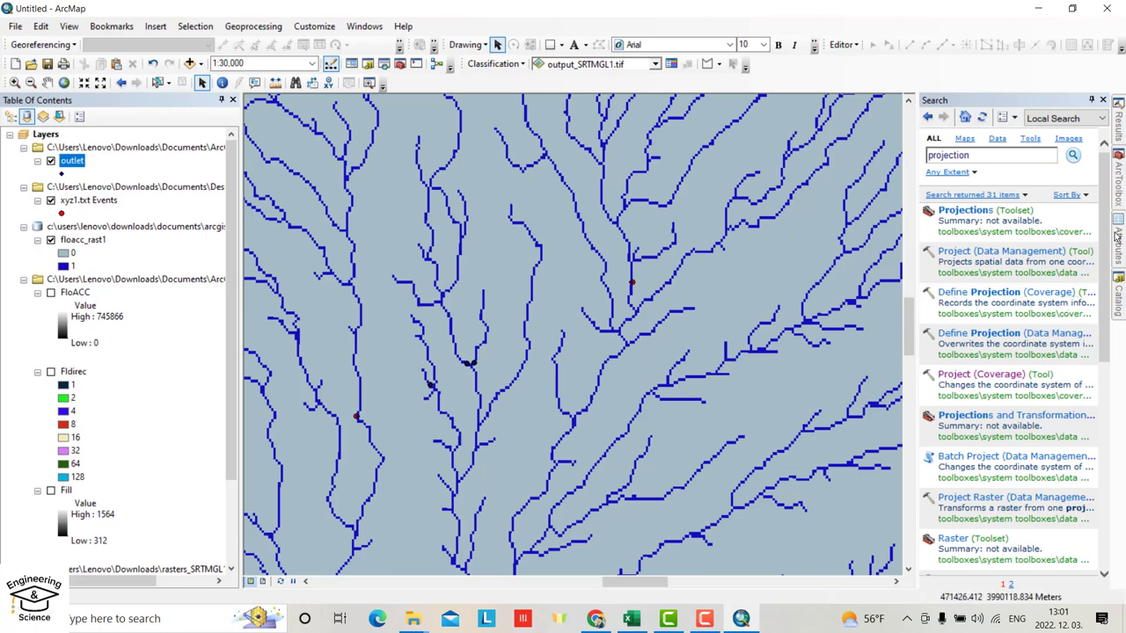
pyautogui.click(1119, 174)
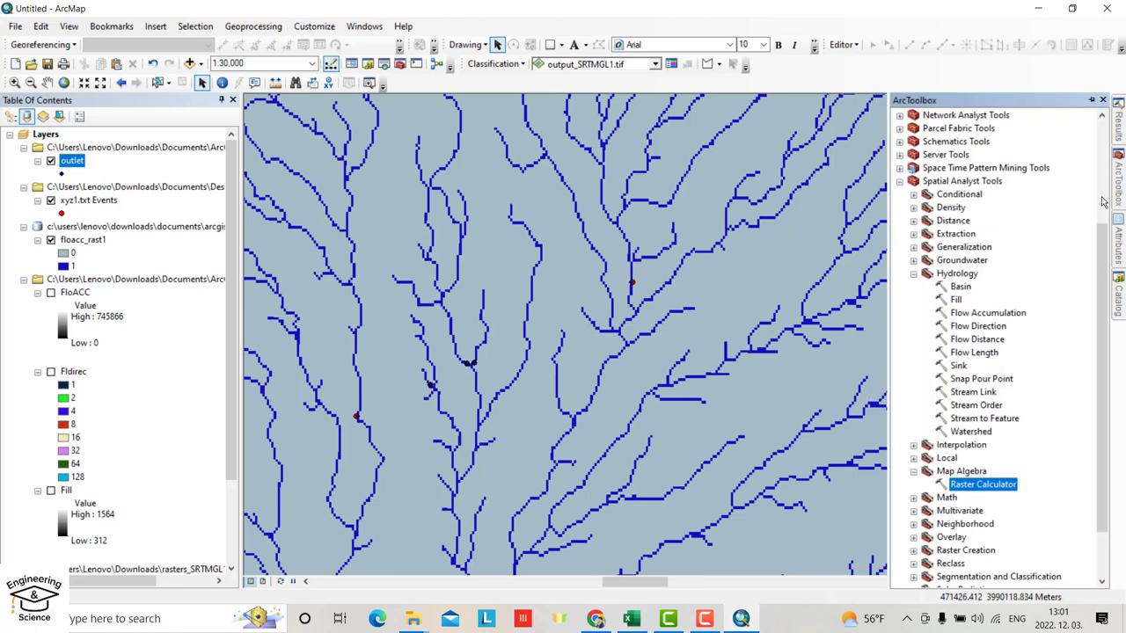
pyautogui.doubleClick(967, 432)
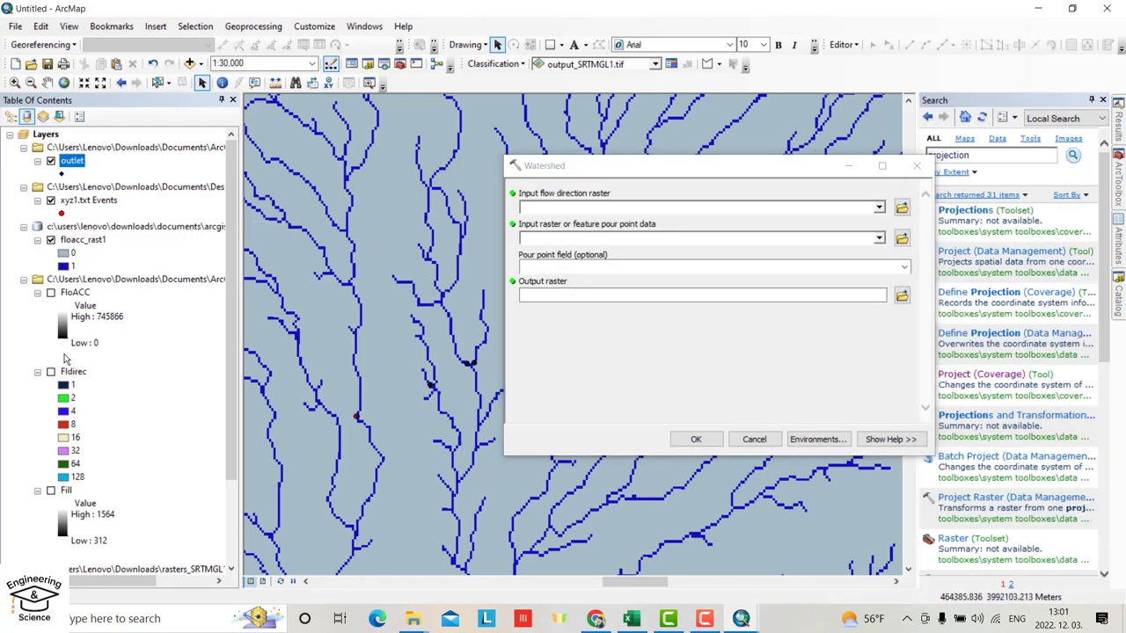
pyautogui.moveTo(65, 373); pyautogui.dragTo(567, 212)
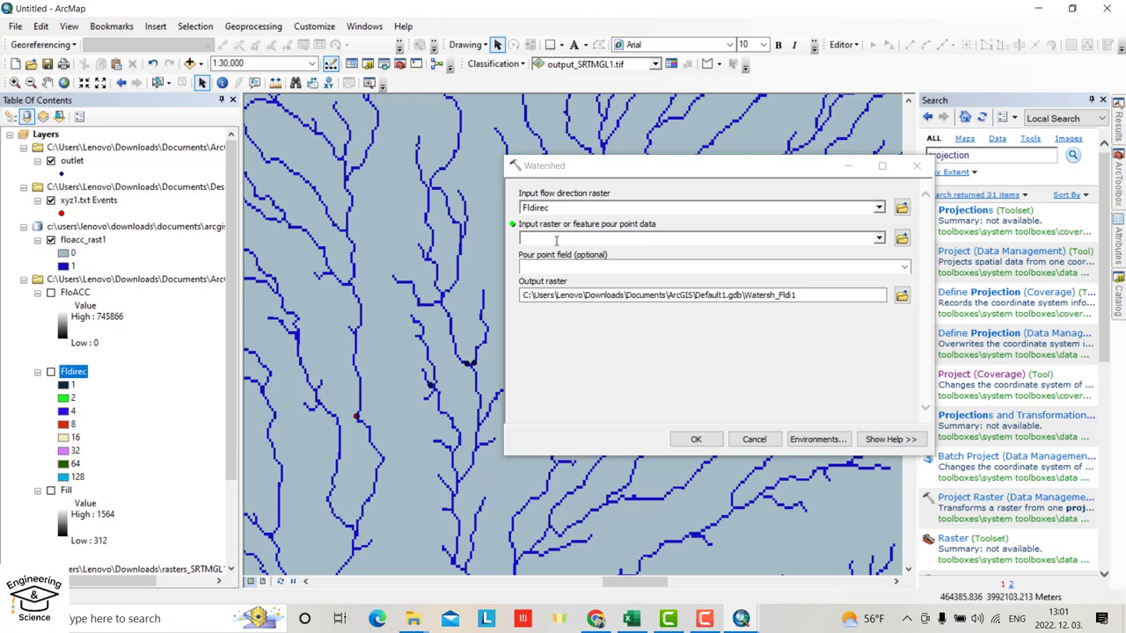
pyautogui.moveTo(72, 161); pyautogui.dragTo(538, 243)
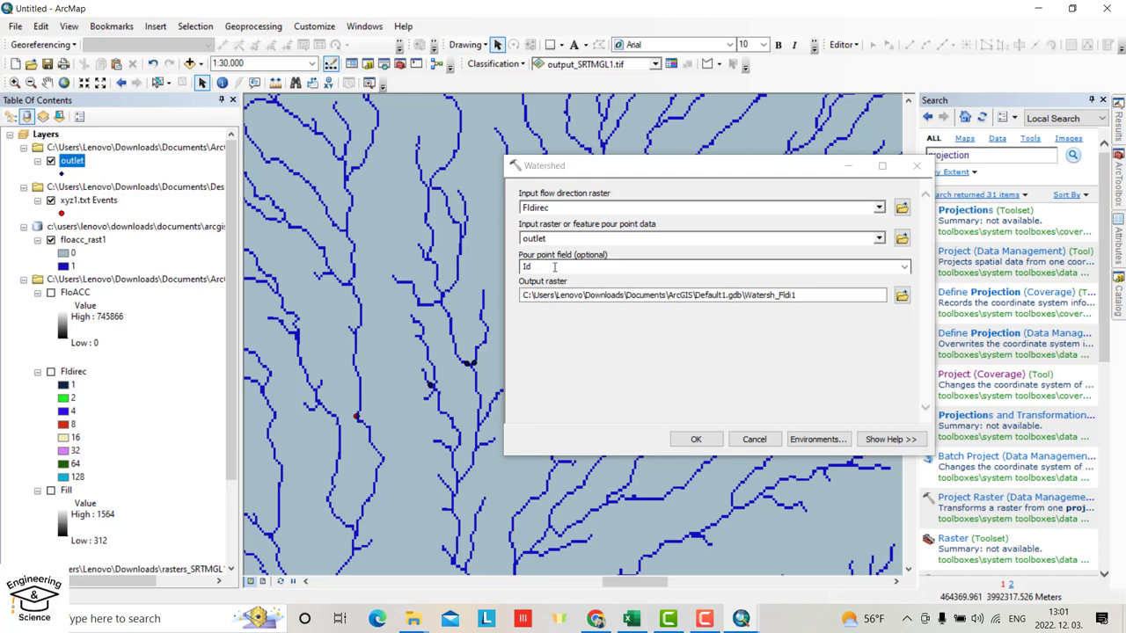
pyautogui.click(904, 268)
pyautogui.click(904, 267)
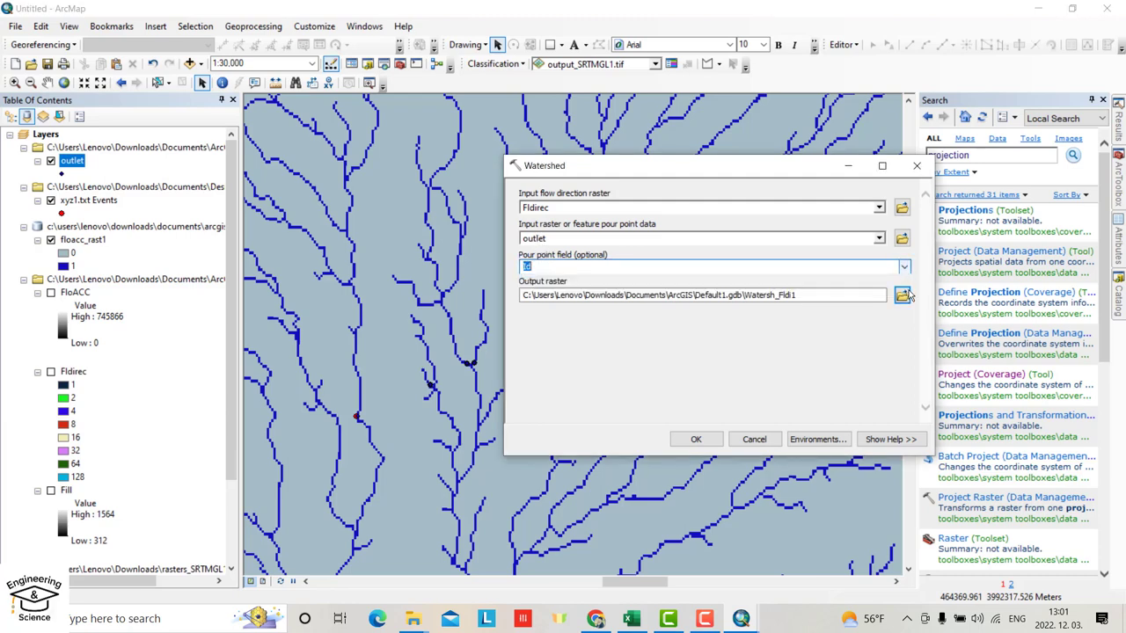
# Set the processing extent to Same as Fldirec, output ProjectKOya\watershed, and run it
pyautogui.click(816, 440)
pyautogui.click(538, 231)
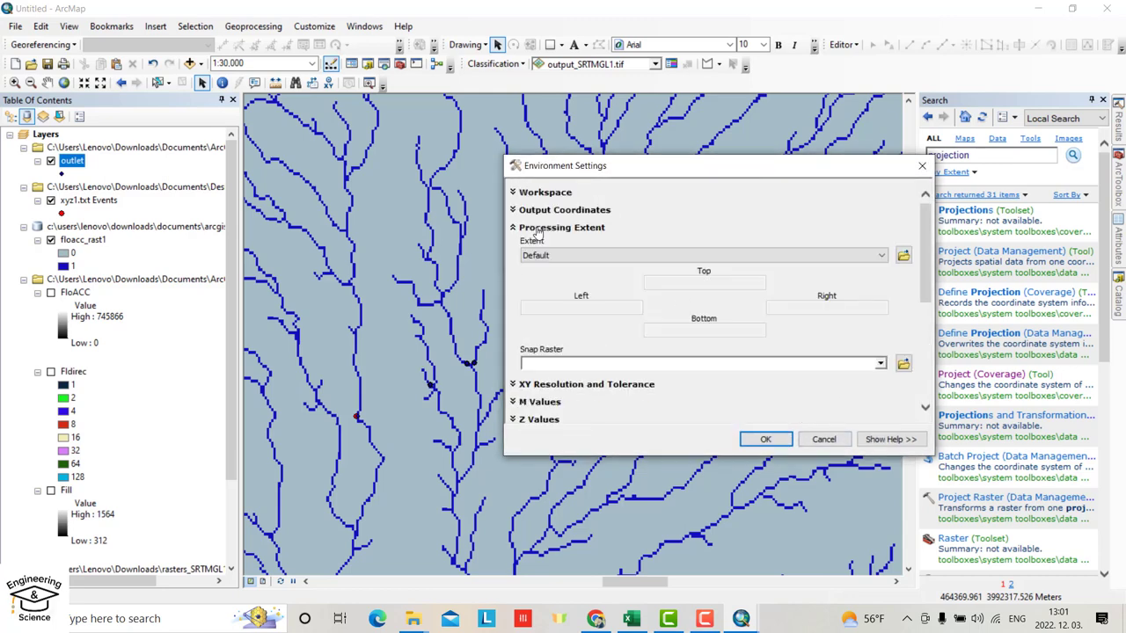
pyautogui.click(604, 255)
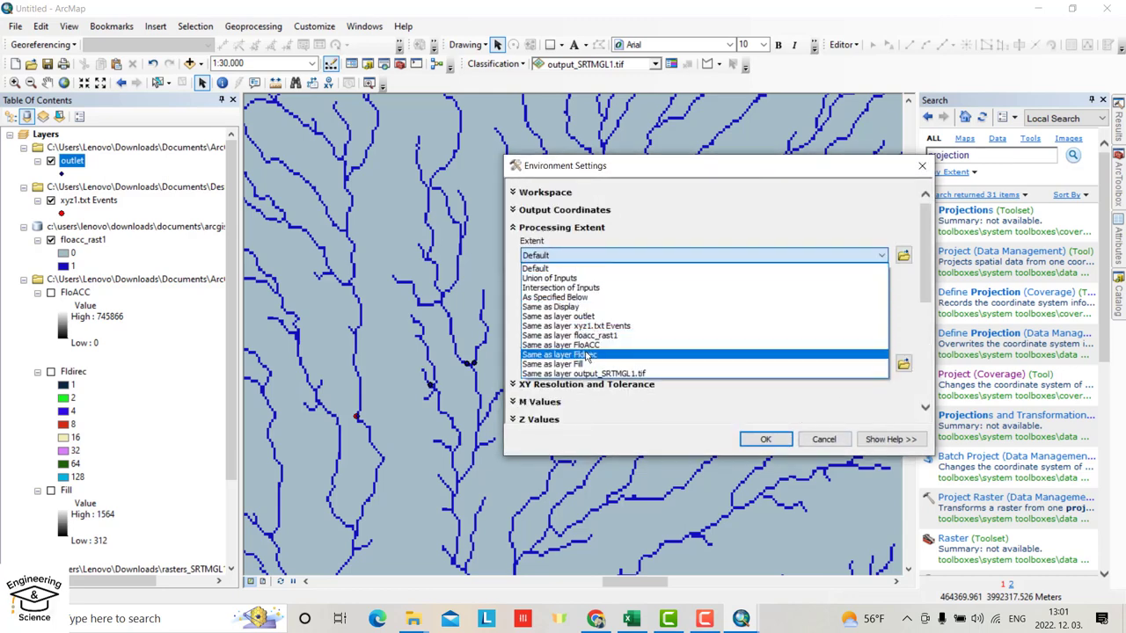
pyautogui.click(586, 355)
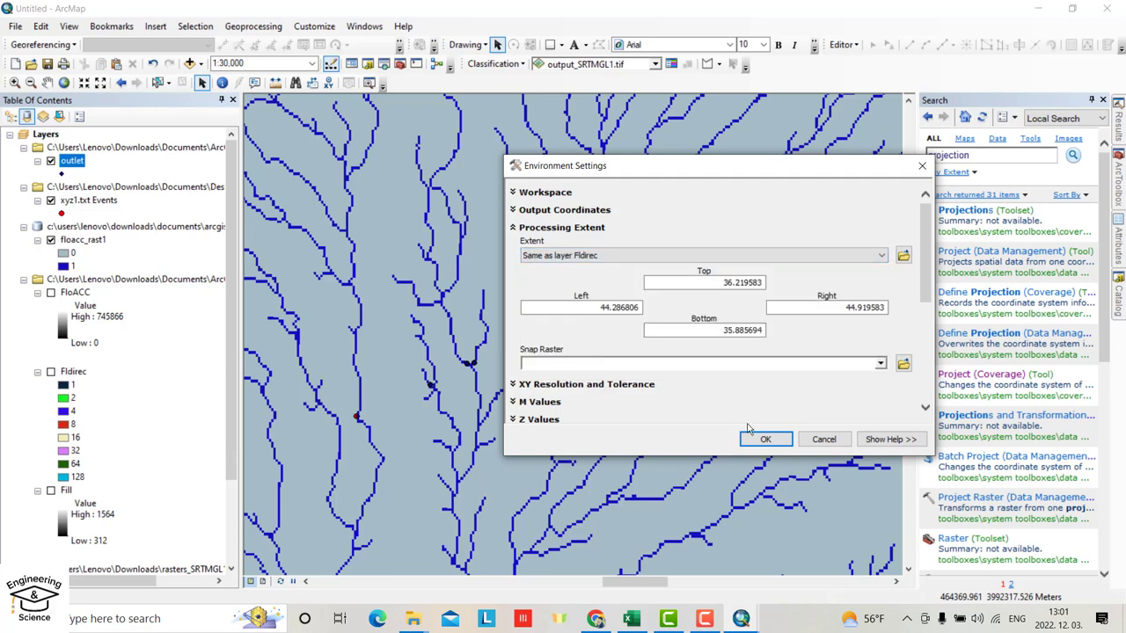
pyautogui.click(770, 440)
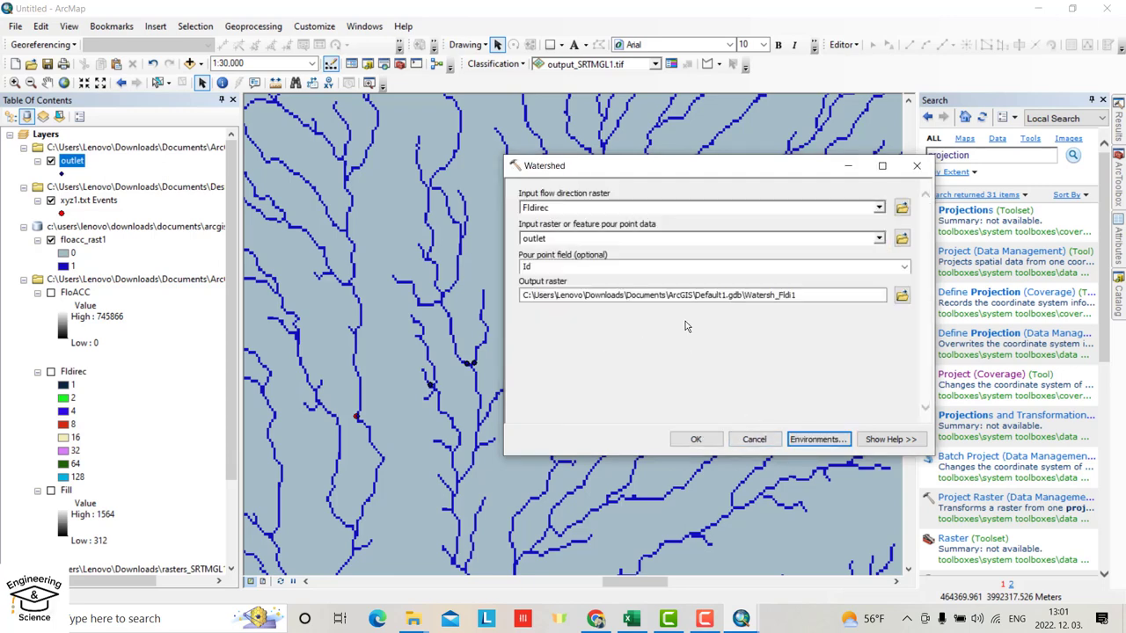
pyautogui.click(901, 297)
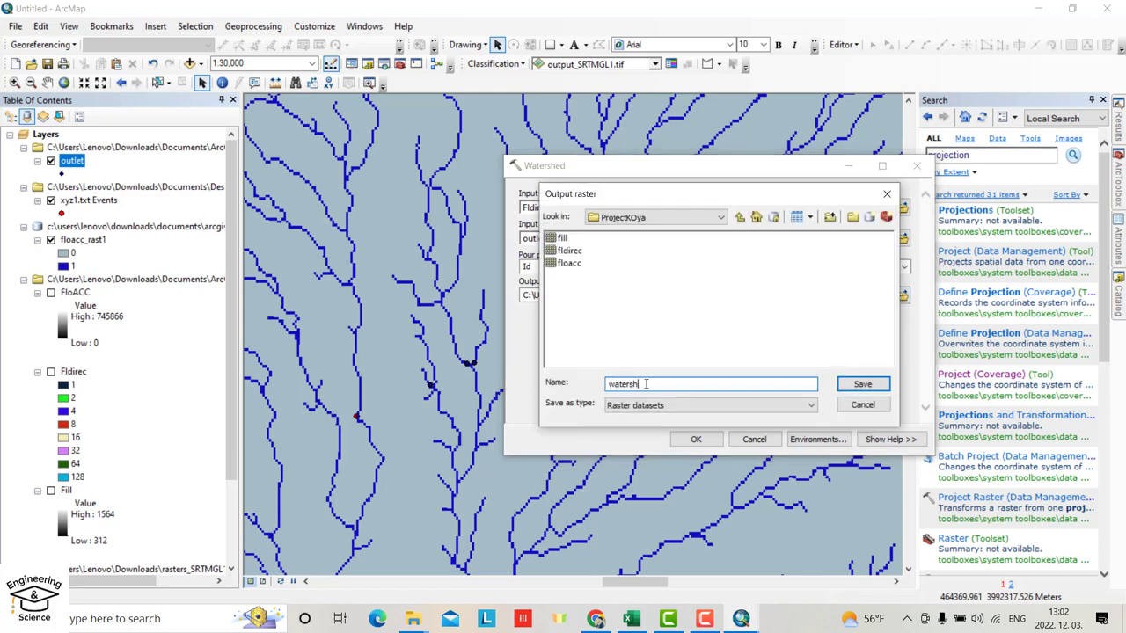
pyautogui.click(862, 385)
pyautogui.click(695, 440)
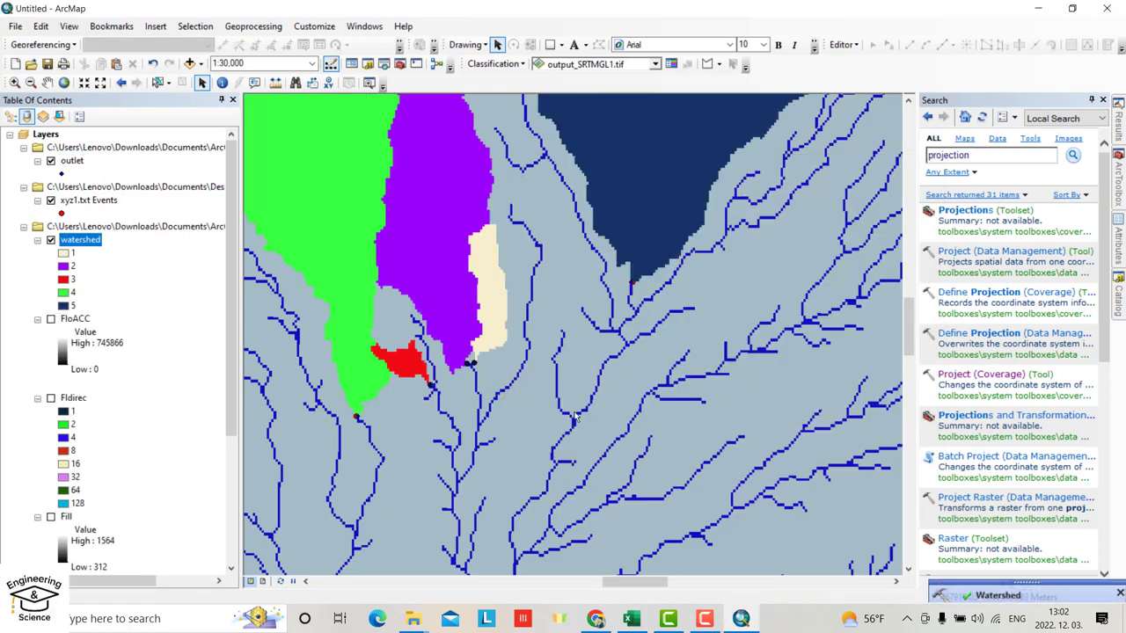
# Confirm in the watershed layer's Source properties that it uses GCS_WGS_1984
pyautogui.scroll(-2, 630, 493)
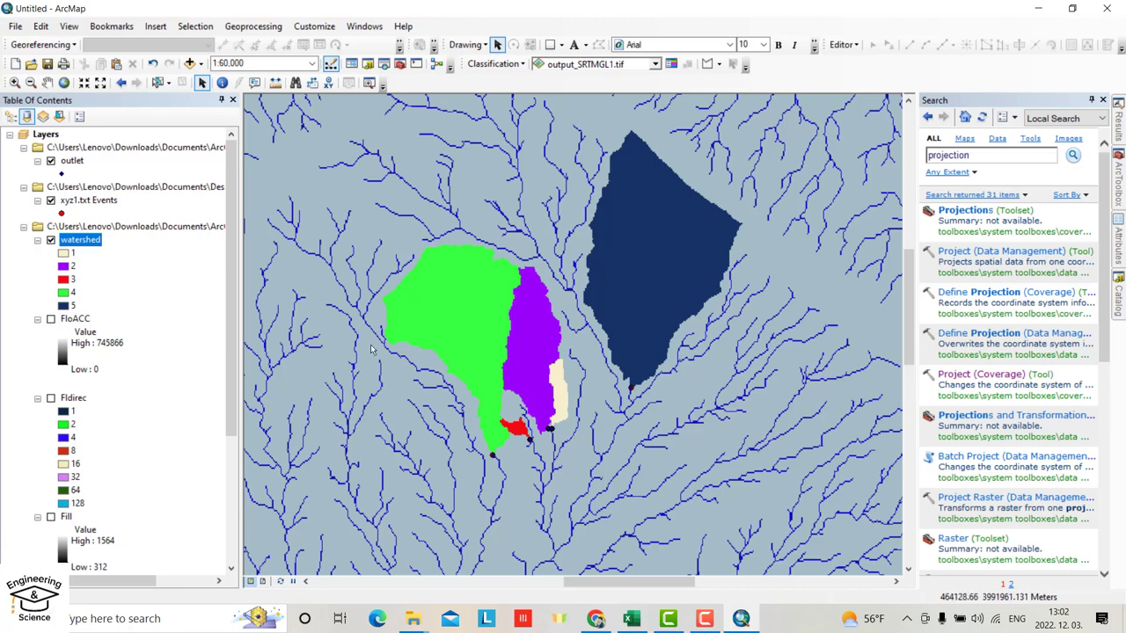
pyautogui.rightClick(87, 244)
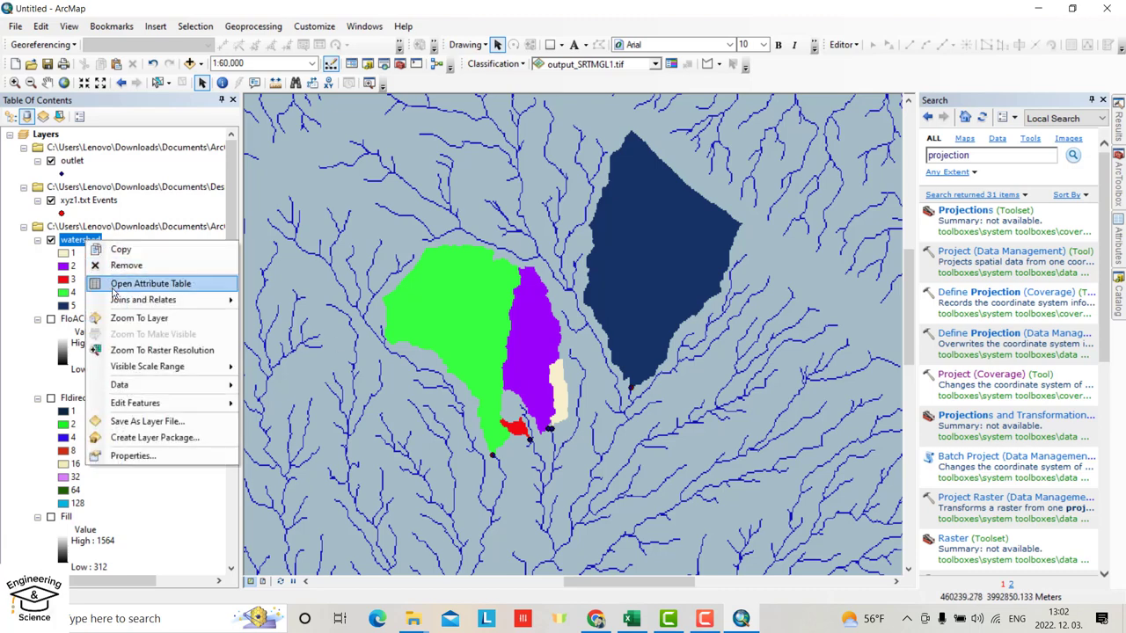
pyautogui.click(132, 456)
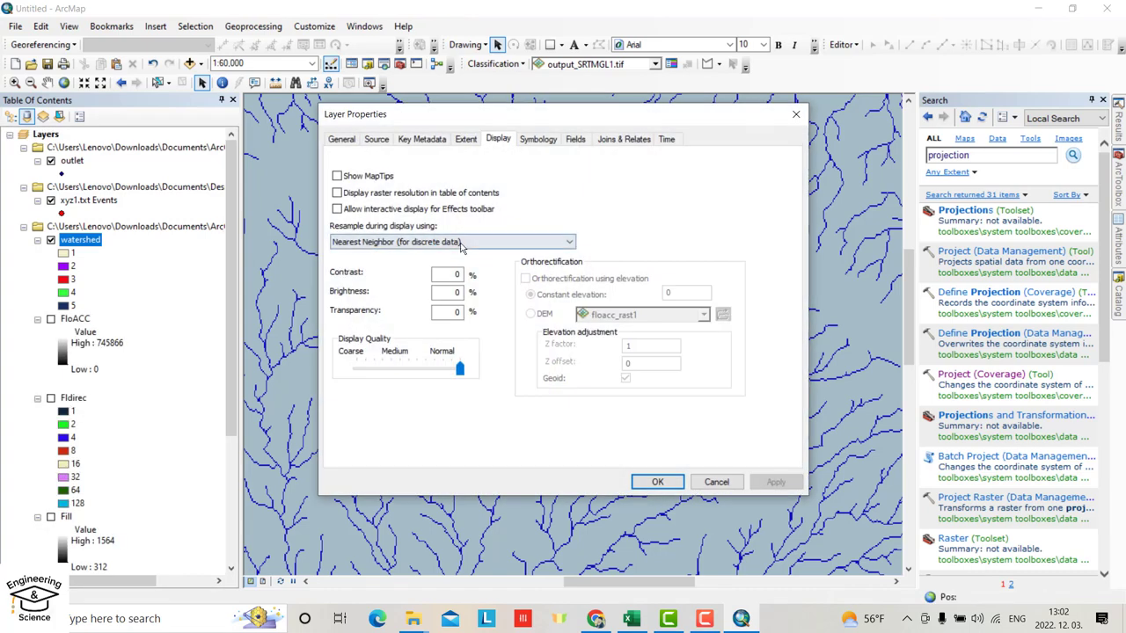
pyautogui.click(376, 139)
pyautogui.scroll(-7, 517, 230)
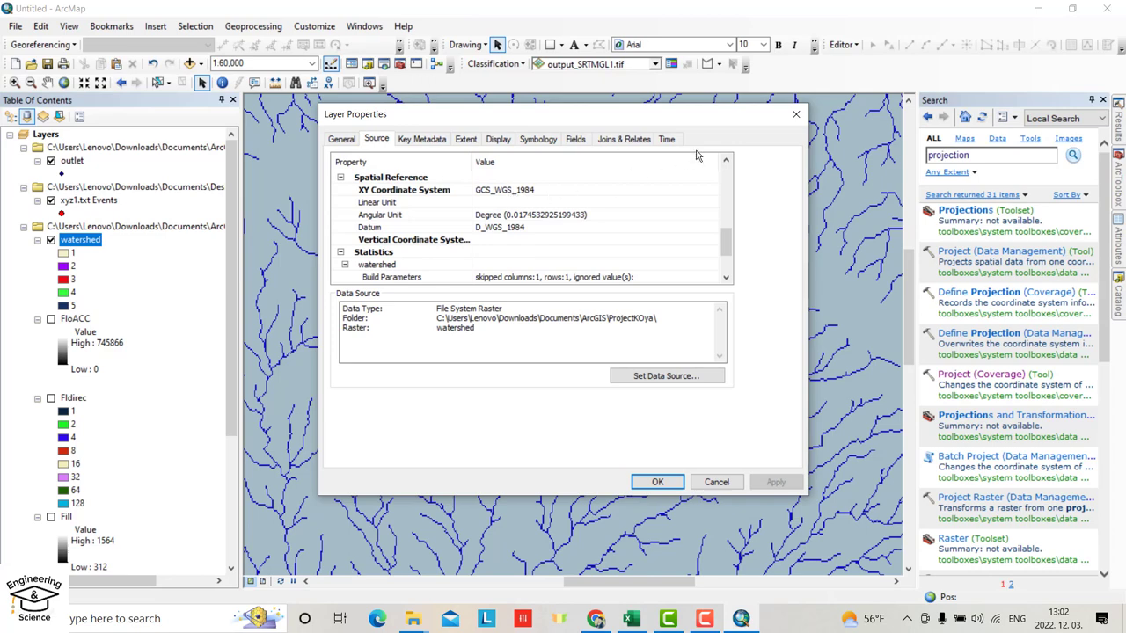
pyautogui.click(796, 114)
# Run Raster to Polygon on the watershed raster, saving the output as watershedshap
pyautogui.click(1120, 186)
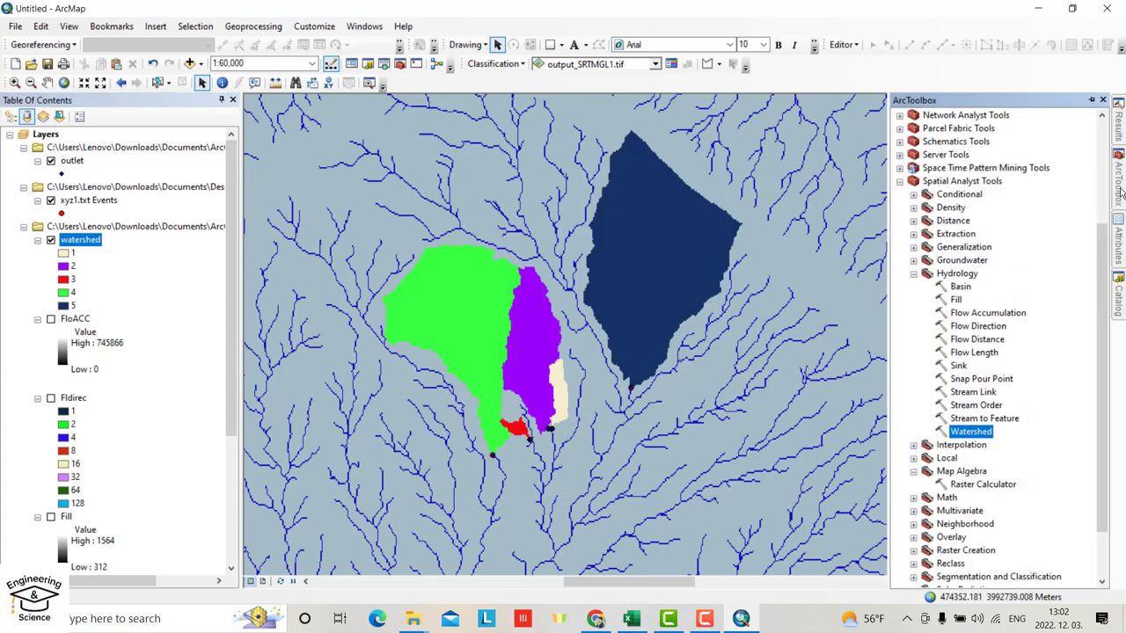
pyautogui.scroll(3, 952, 252)
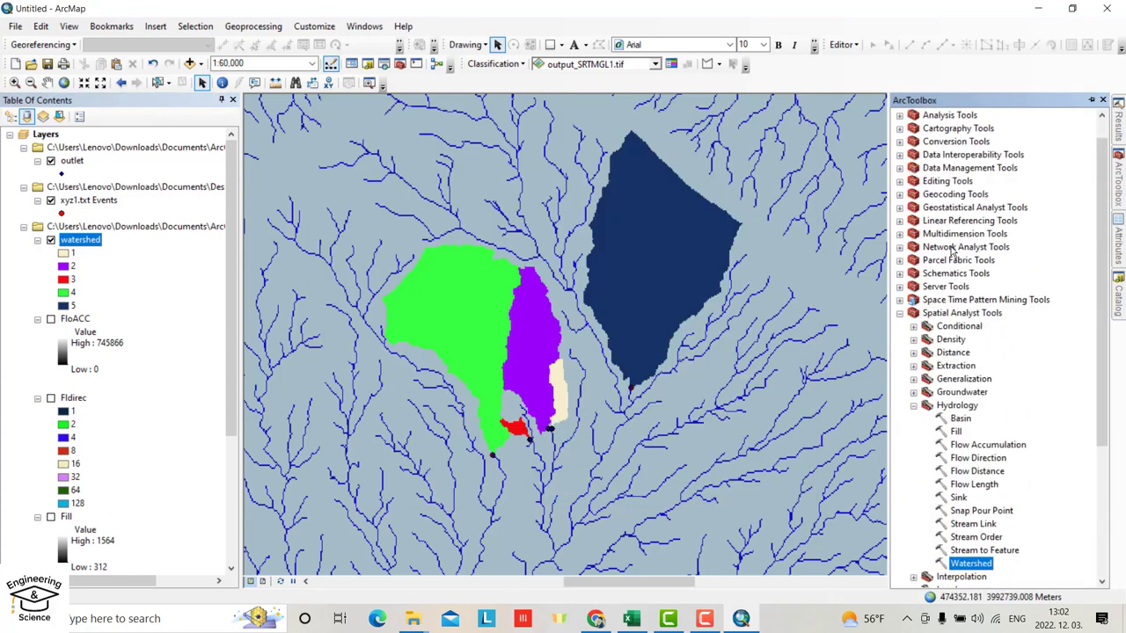
pyautogui.click(899, 141)
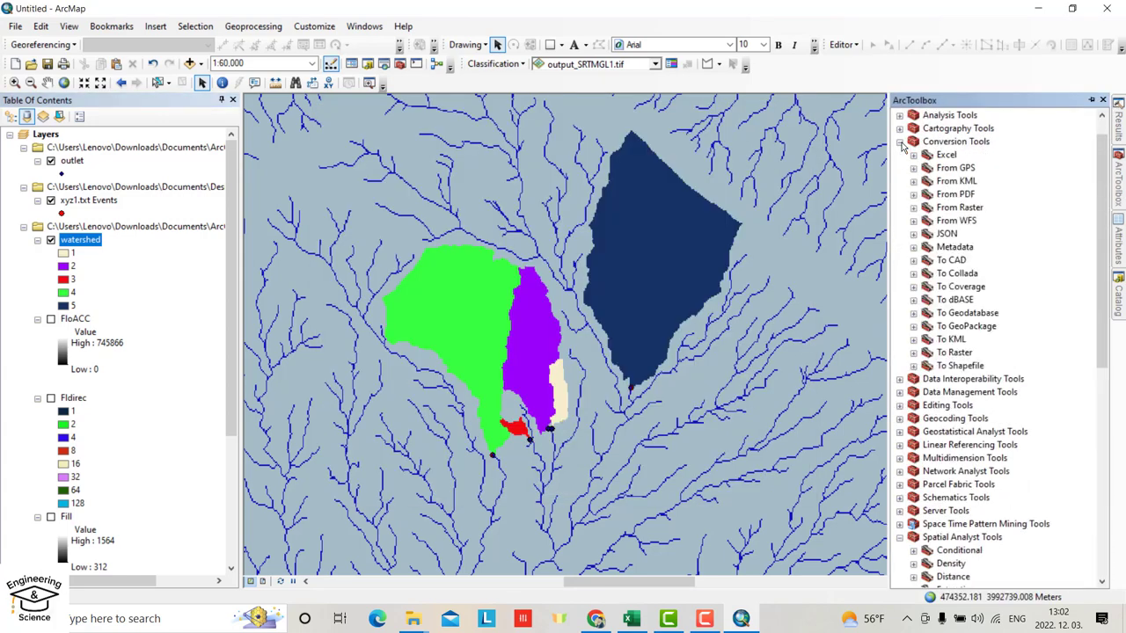
pyautogui.click(914, 207)
pyautogui.doubleClick(960, 261)
pyautogui.moveTo(91, 241); pyautogui.dragTo(567, 207)
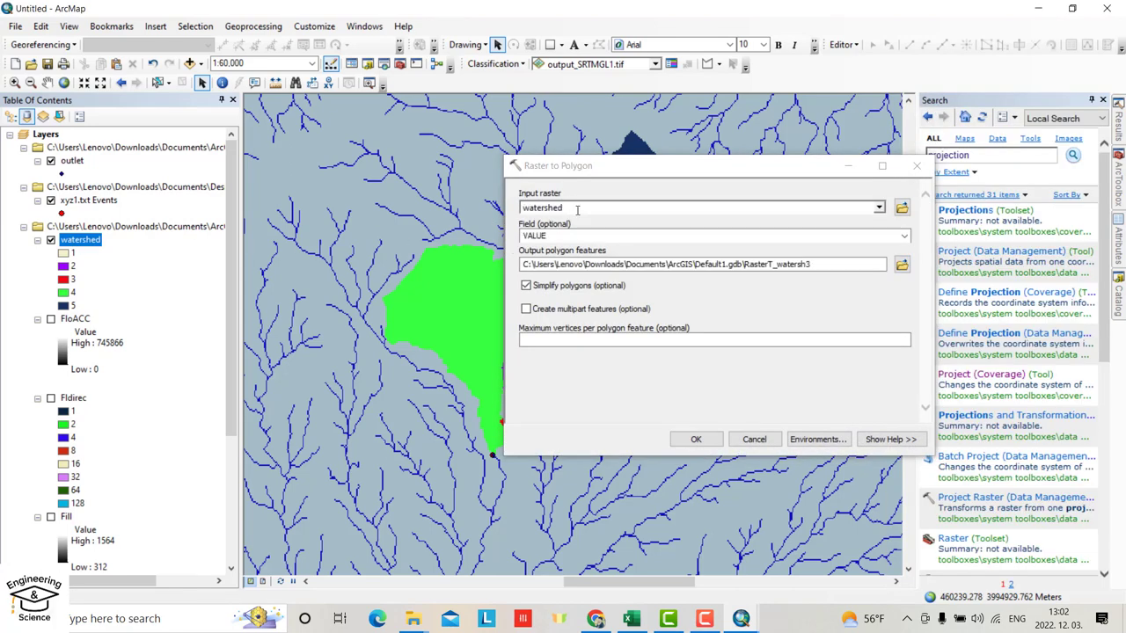
pyautogui.click(901, 263)
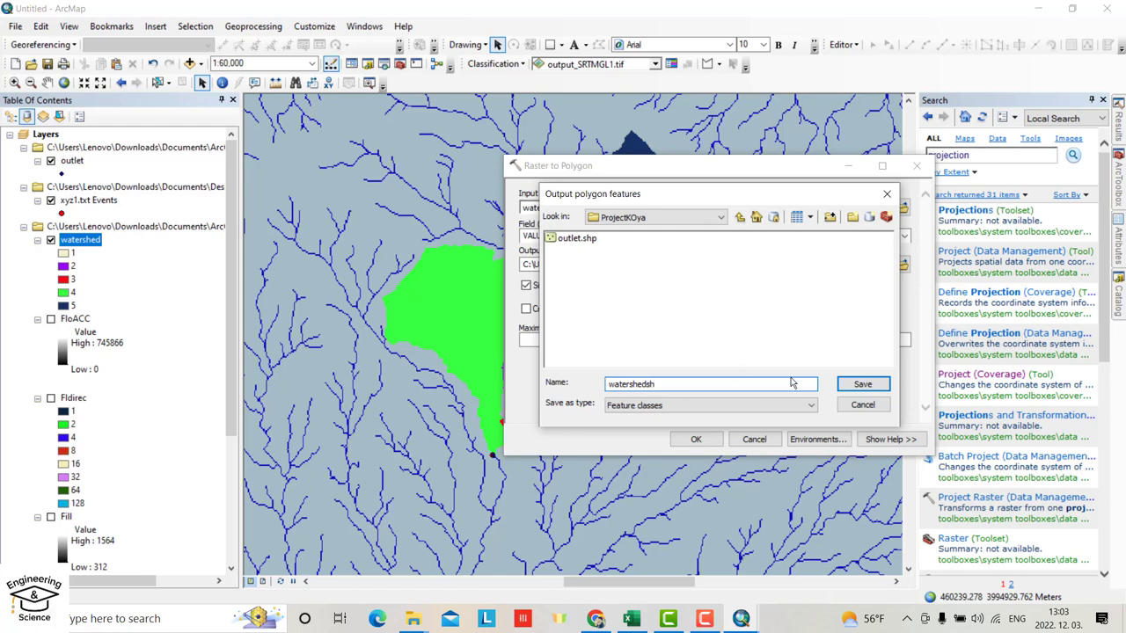
pyautogui.click(863, 383)
pyautogui.click(696, 439)
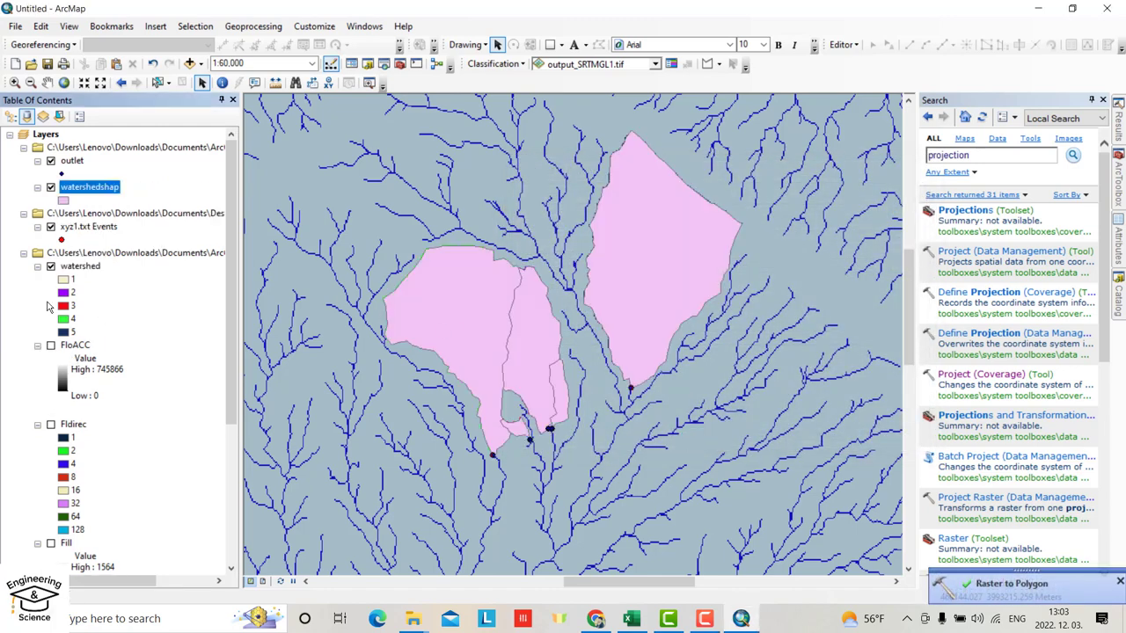
# Hide the watershed raster and symbolize watershedshap with unique values on Id, all values added
pyautogui.click(52, 266)
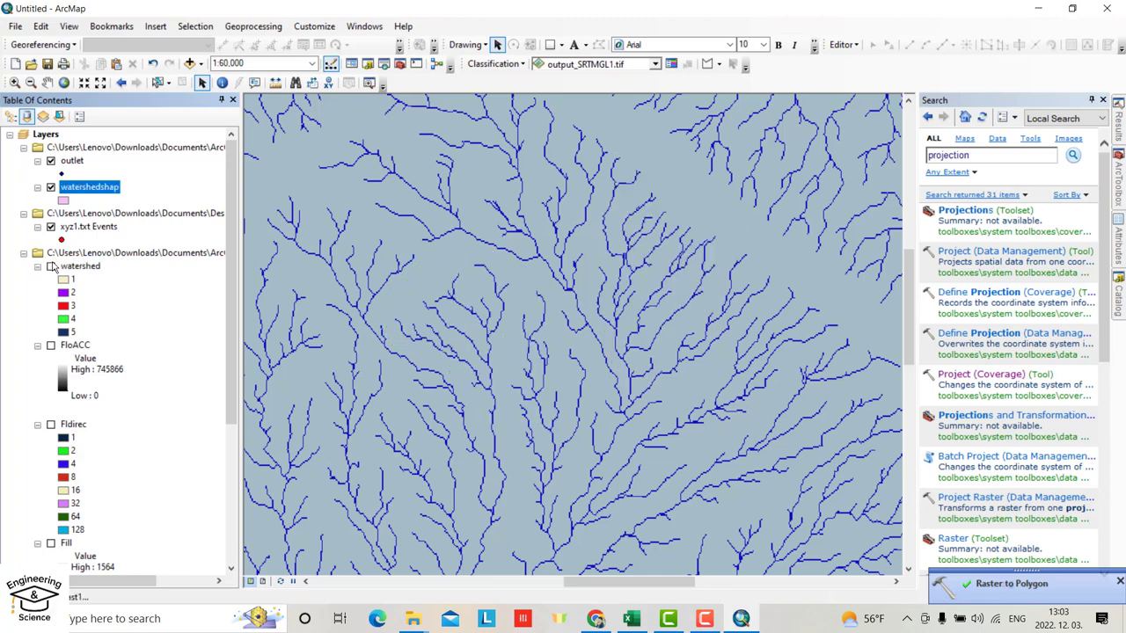
pyautogui.rightClick(75, 190)
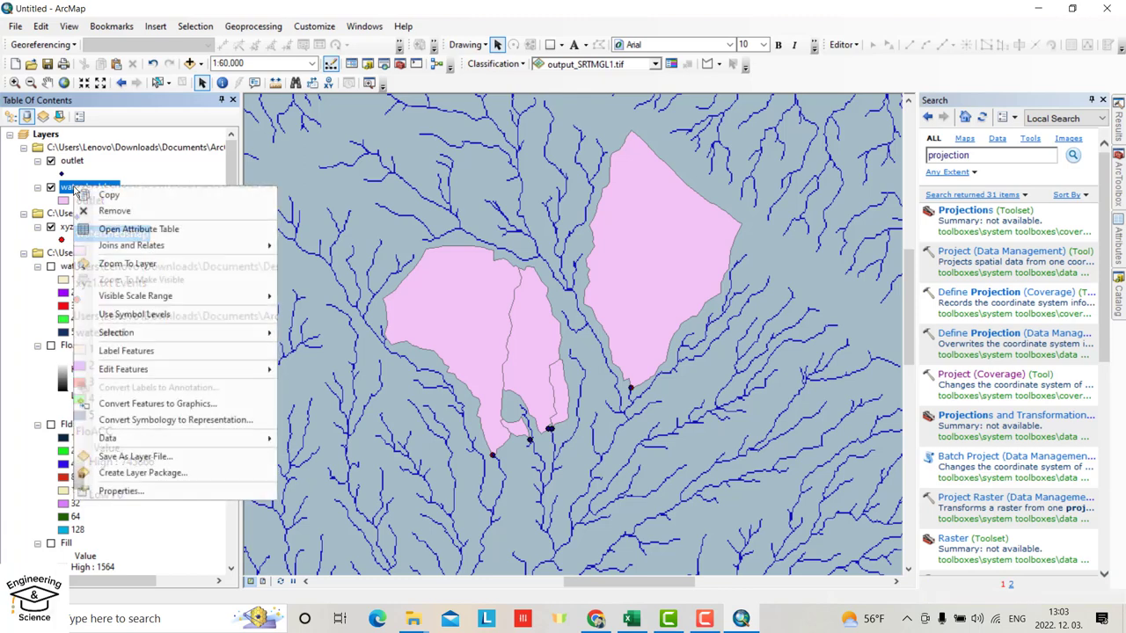
pyautogui.click(121, 491)
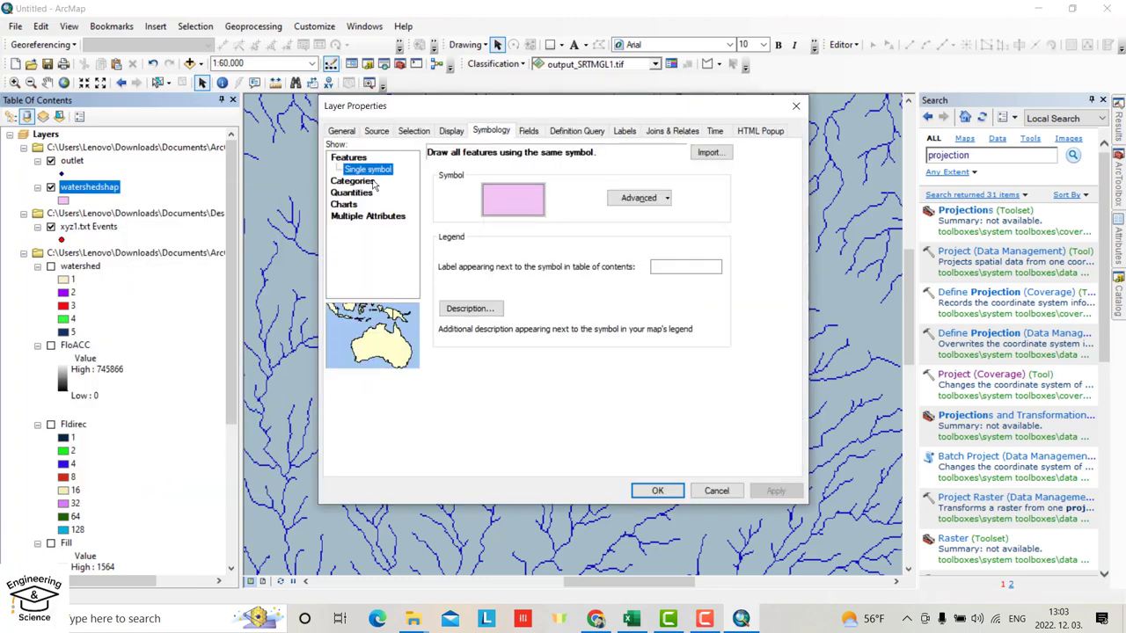
pyautogui.click(363, 181)
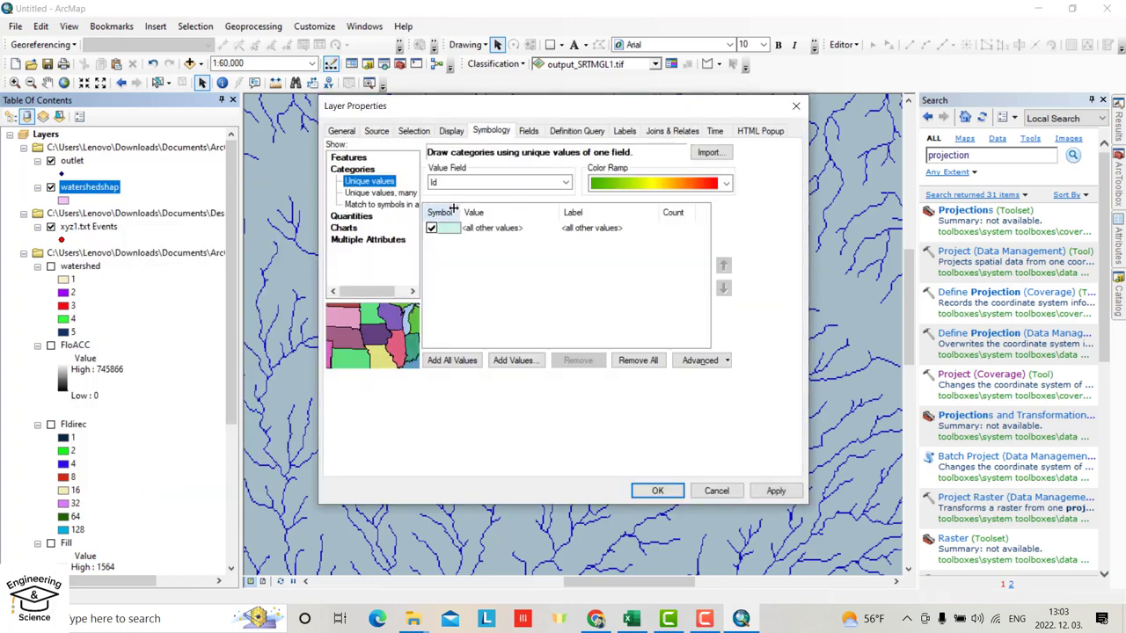
pyautogui.click(449, 361)
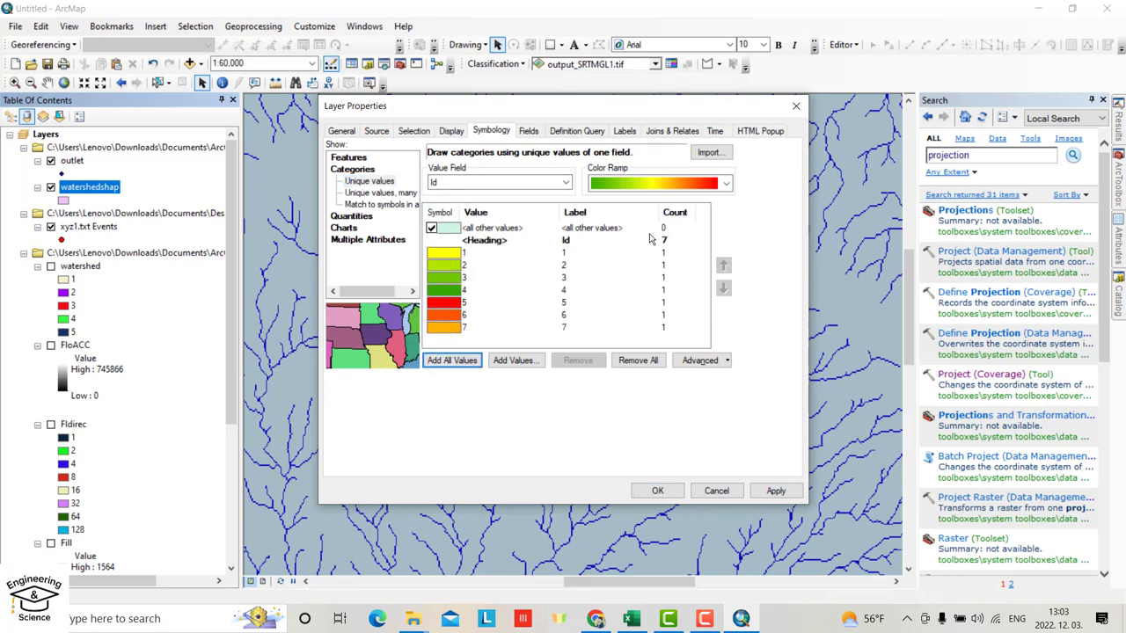
pyautogui.click(775, 491)
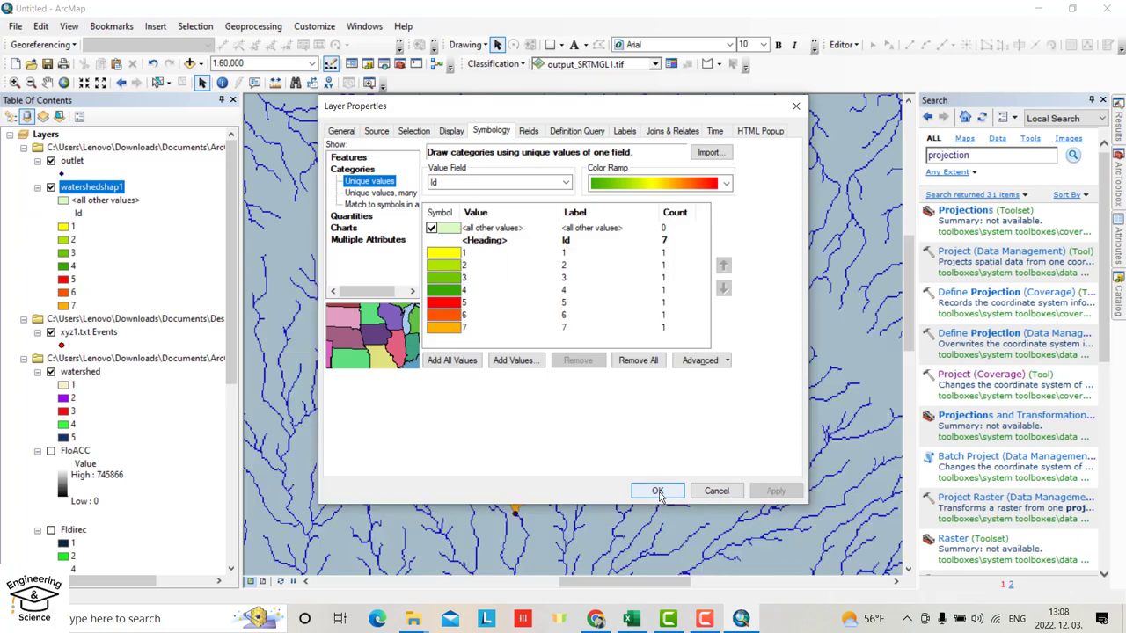
pyautogui.click(657, 491)
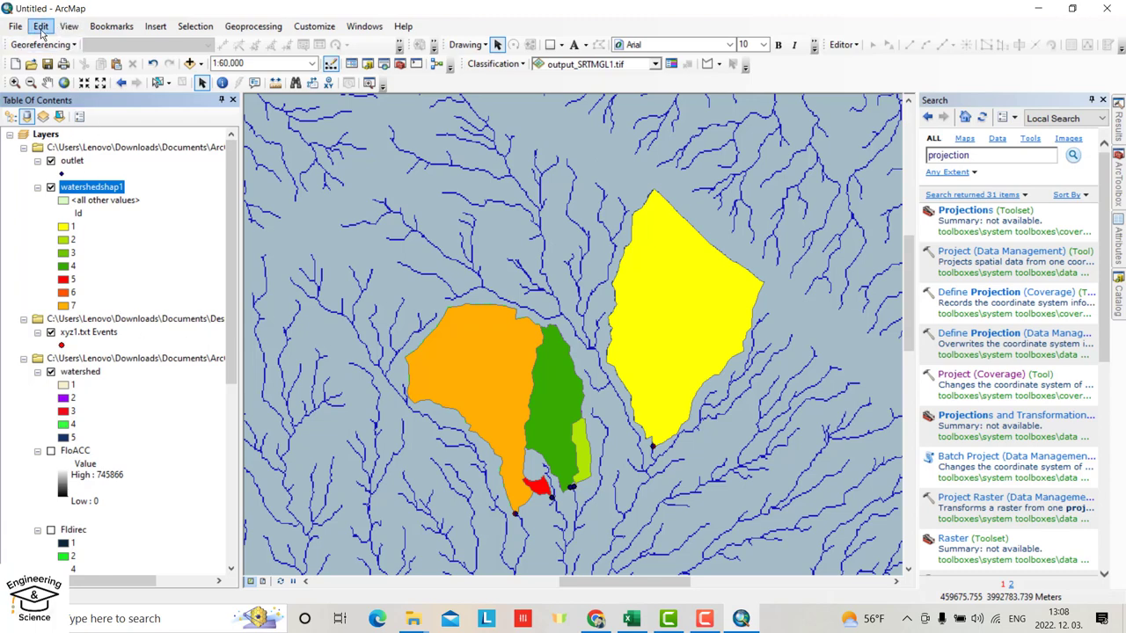
# In the watershedshap1 attribute table, select the FID 5 sliver record and zoom to it
pyautogui.rightClick(85, 188)
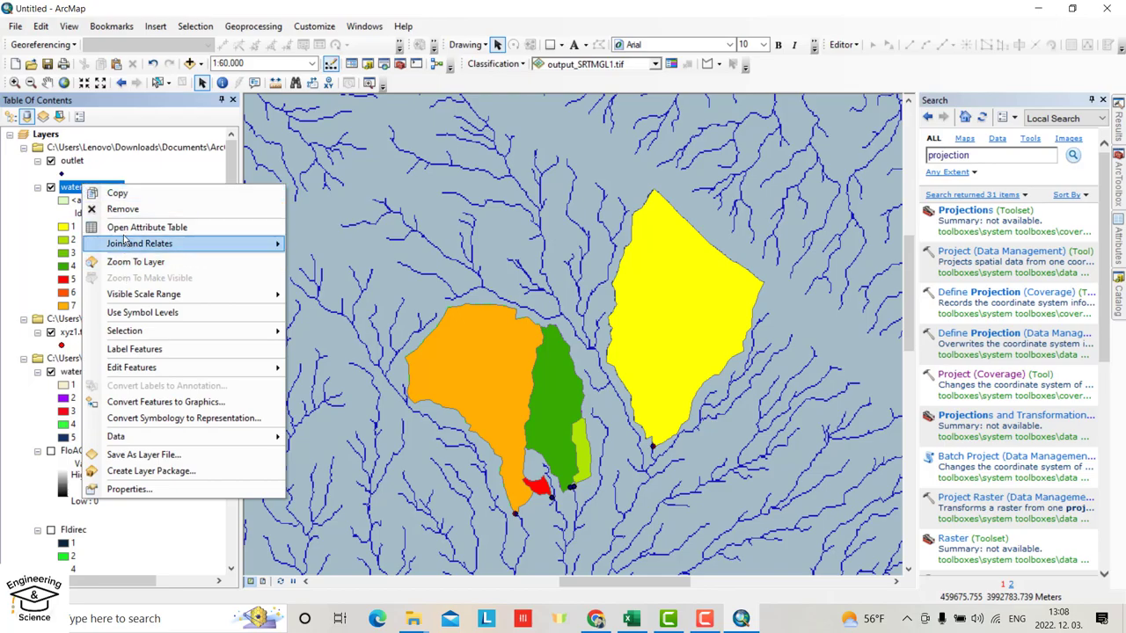
pyautogui.click(126, 229)
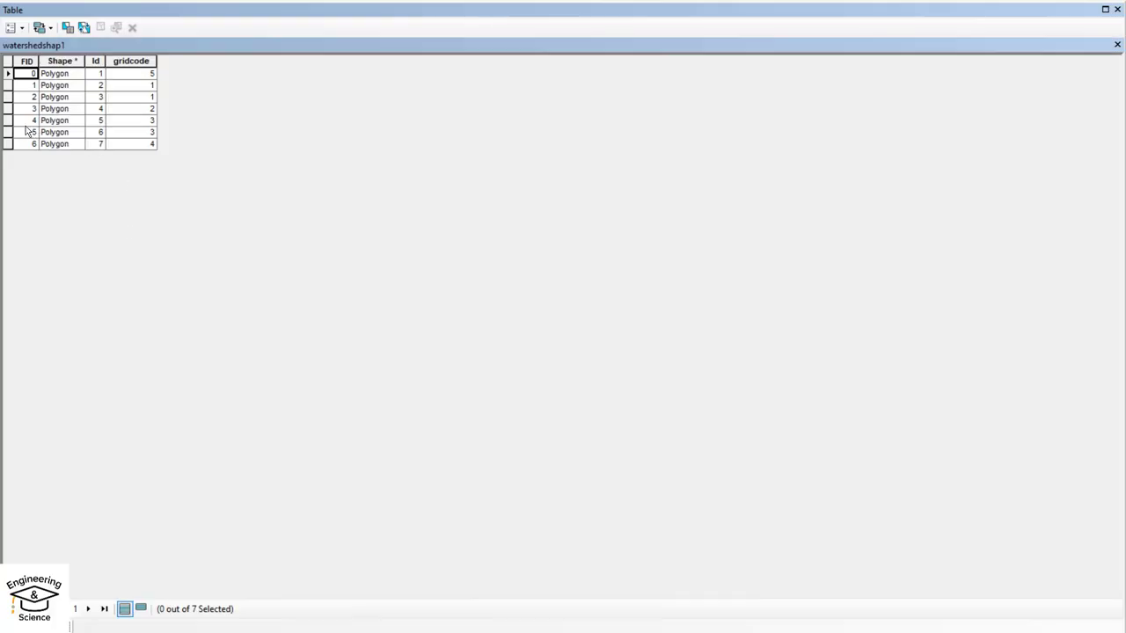
pyautogui.click(7, 132)
pyautogui.rightClick(9, 131)
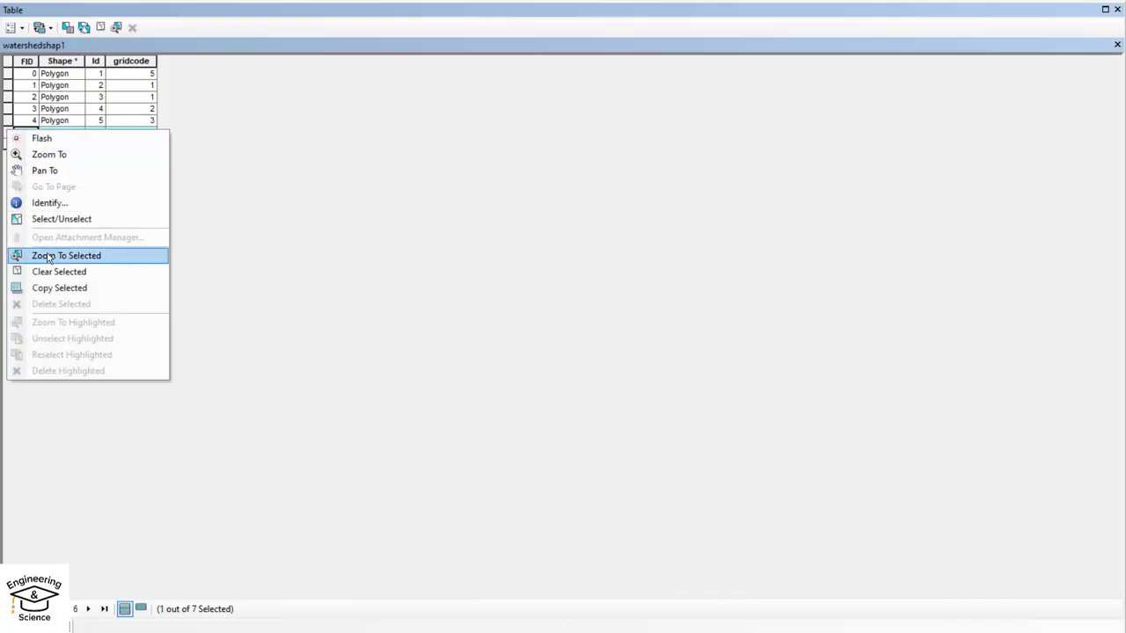
pyautogui.click(1117, 44)
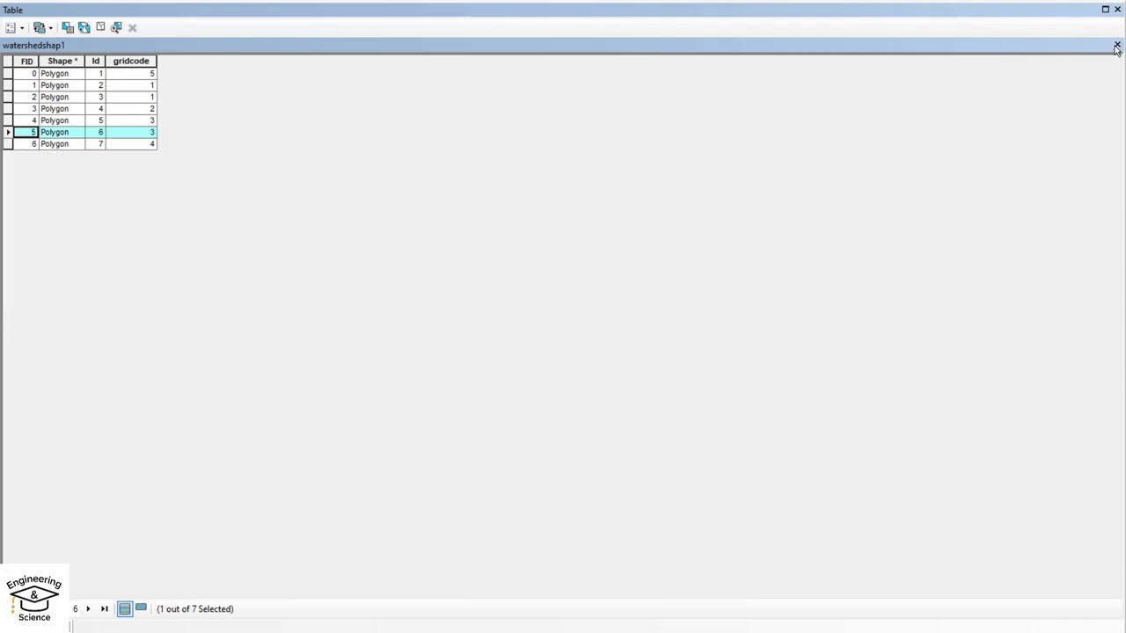
# Close the attribute table and start an edit session on the watershedshap1 layer
pyautogui.click(1117, 45)
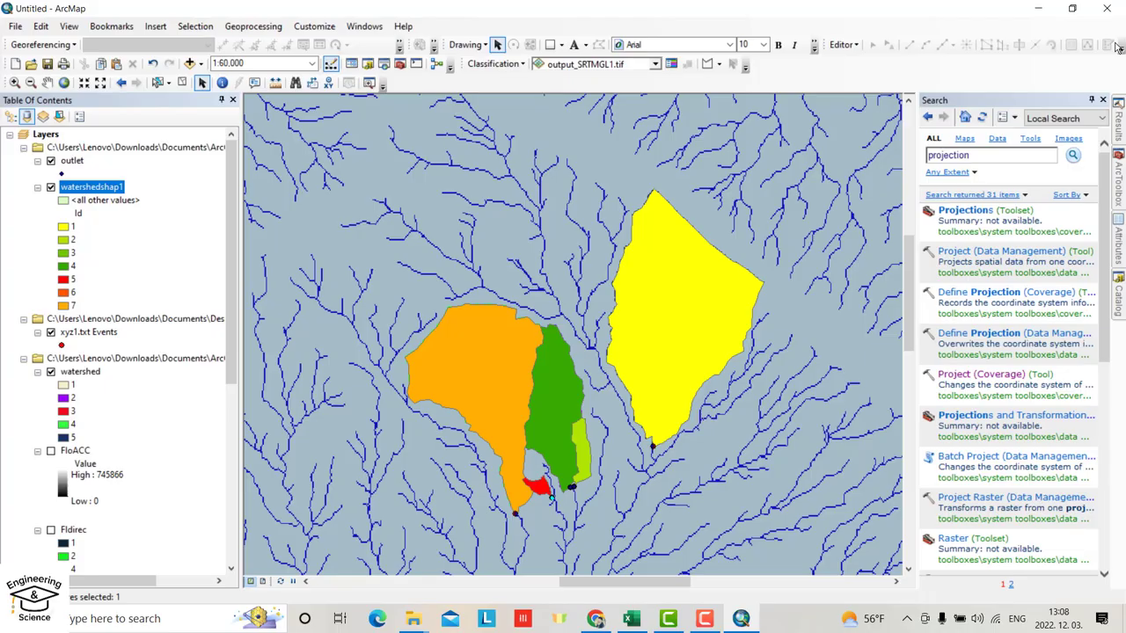
pyautogui.click(843, 45)
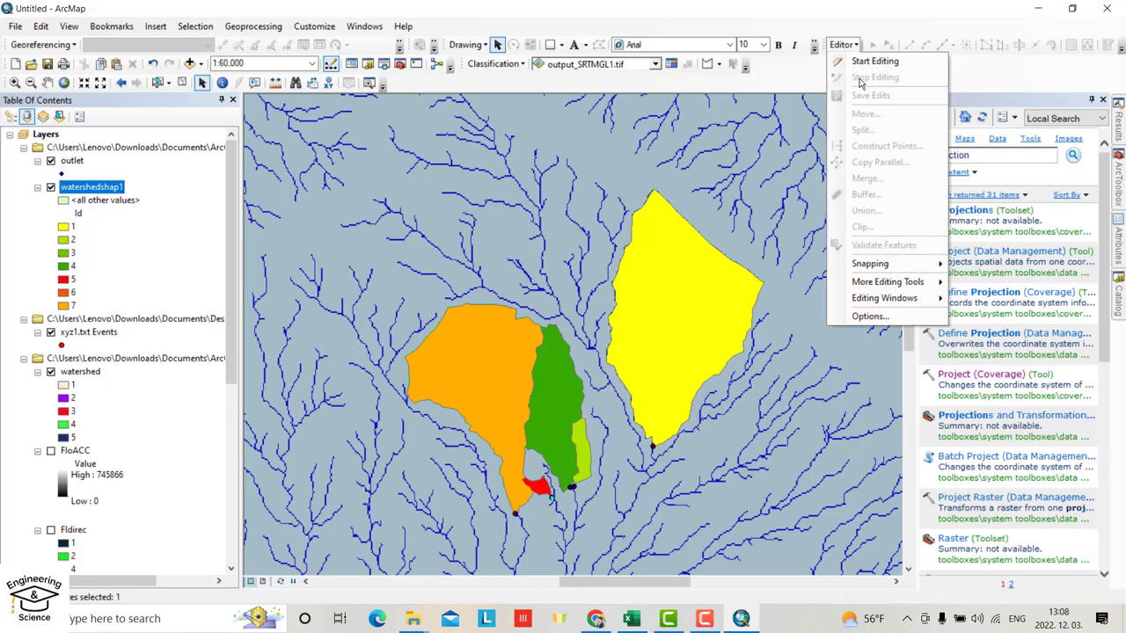
pyautogui.click(871, 62)
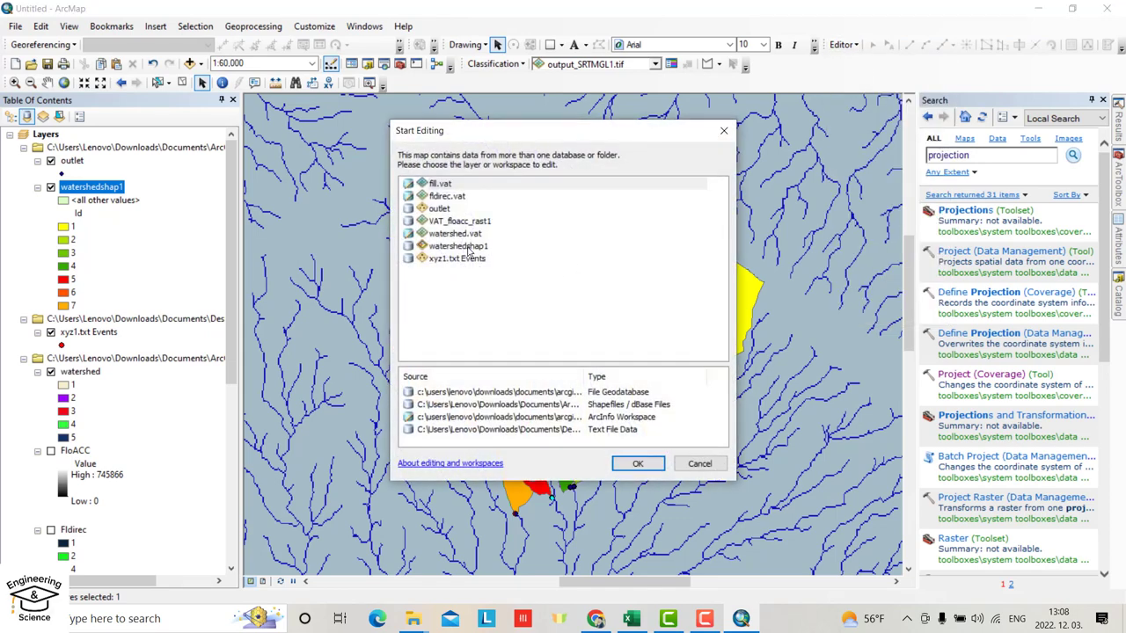
pyautogui.click(469, 247)
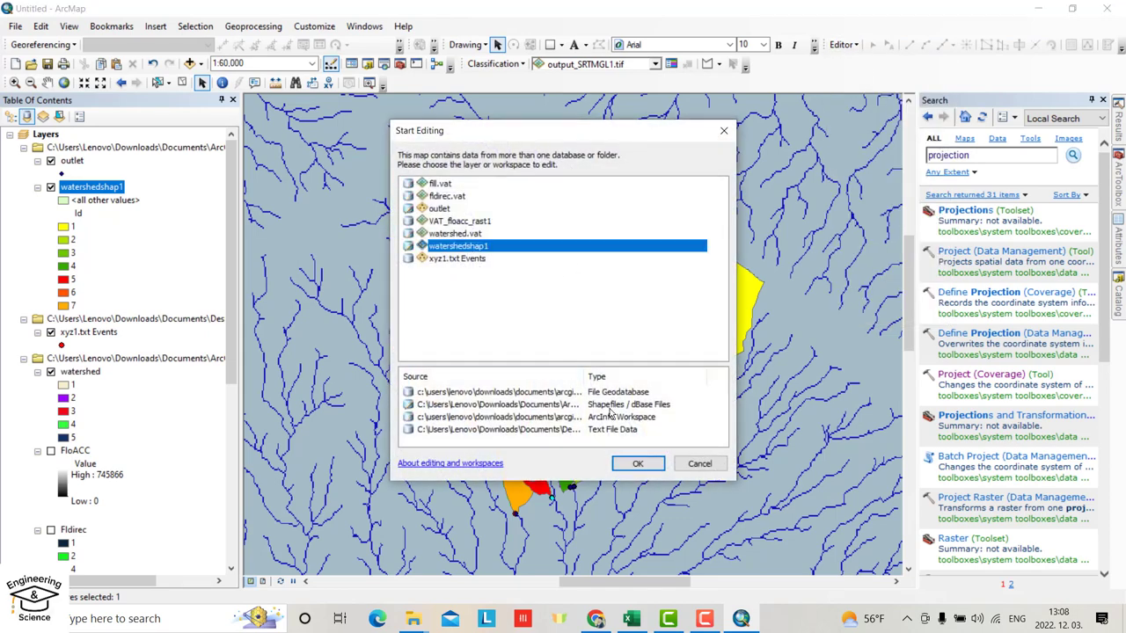
pyautogui.click(637, 461)
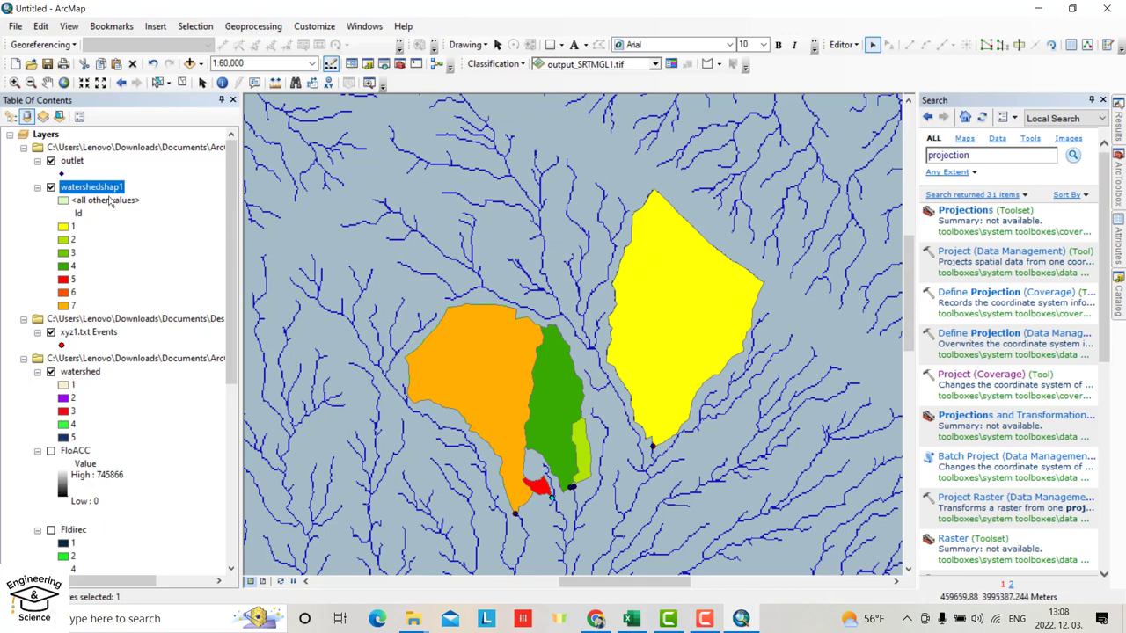
# In the watershedshap1 attribute table, delete the sliver records FID 5 and FID 2
pyautogui.rightClick(76, 193)
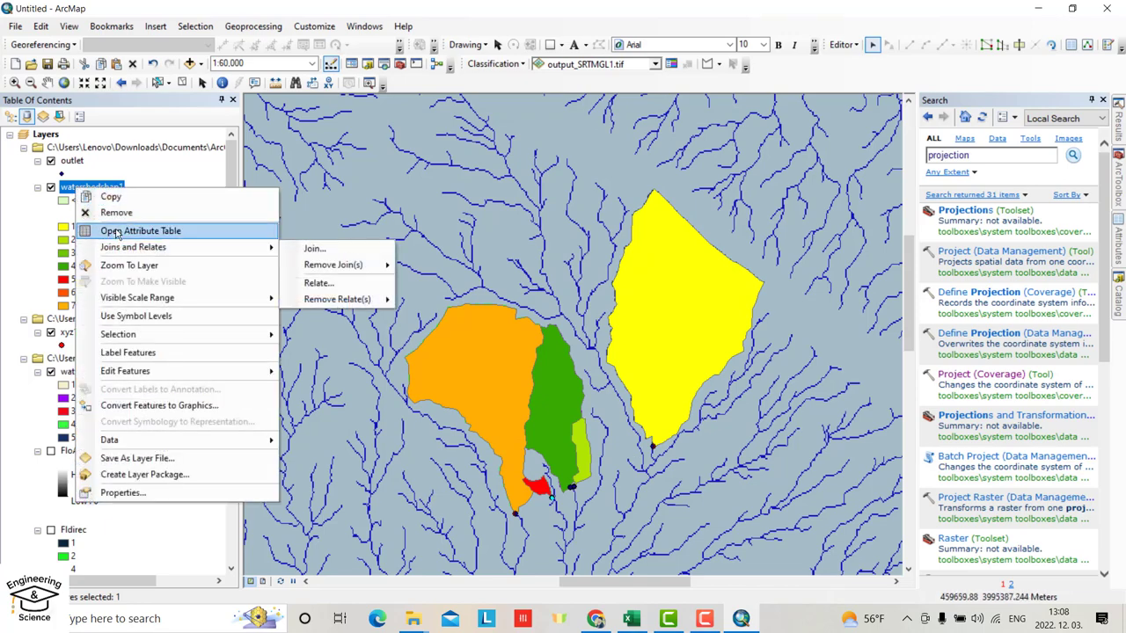
pyautogui.click(115, 230)
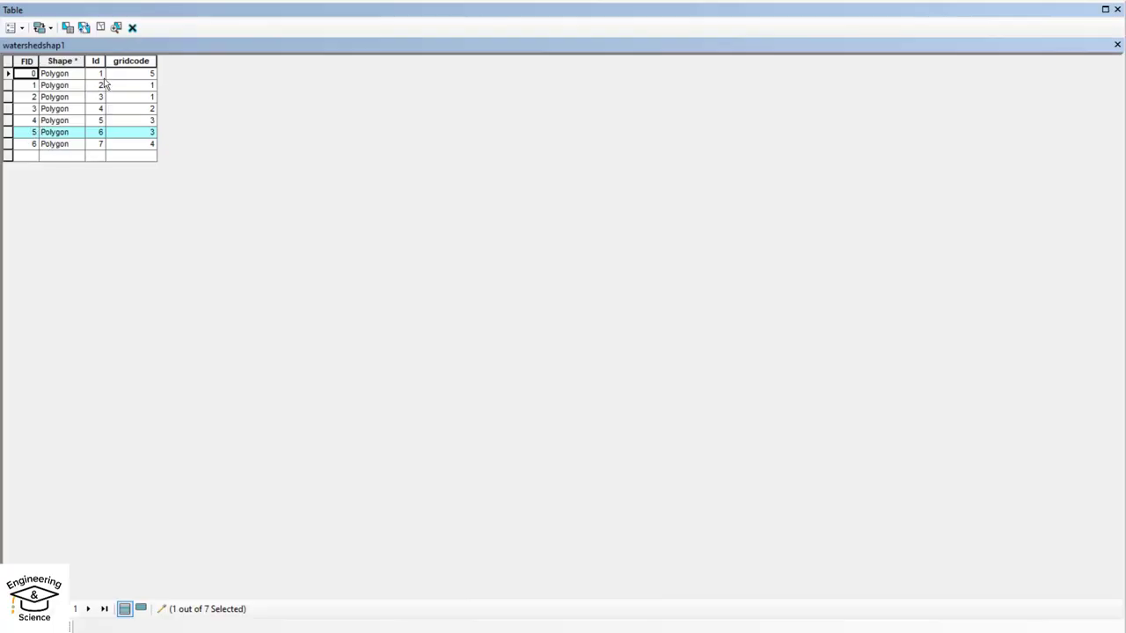
pyautogui.rightClick(9, 132)
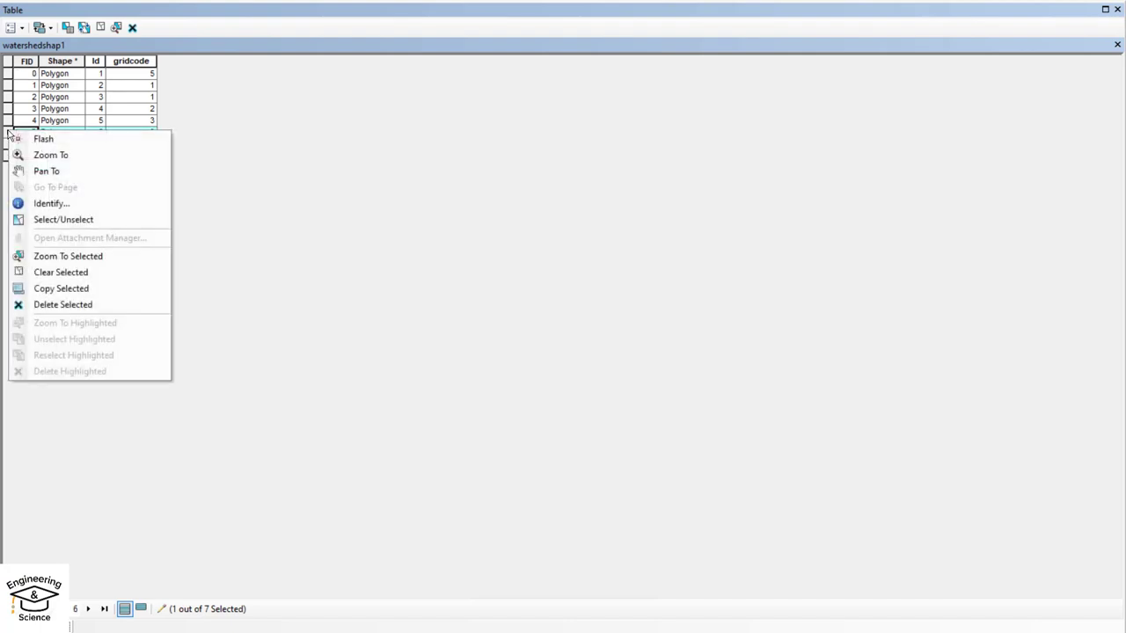
pyautogui.click(56, 304)
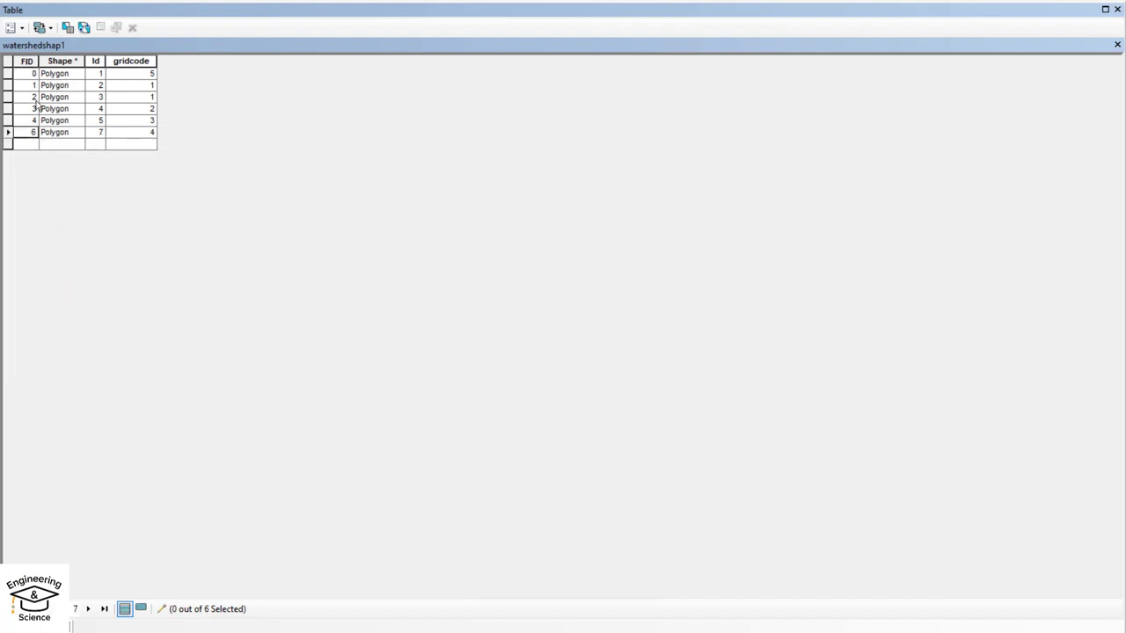
pyautogui.rightClick(11, 97)
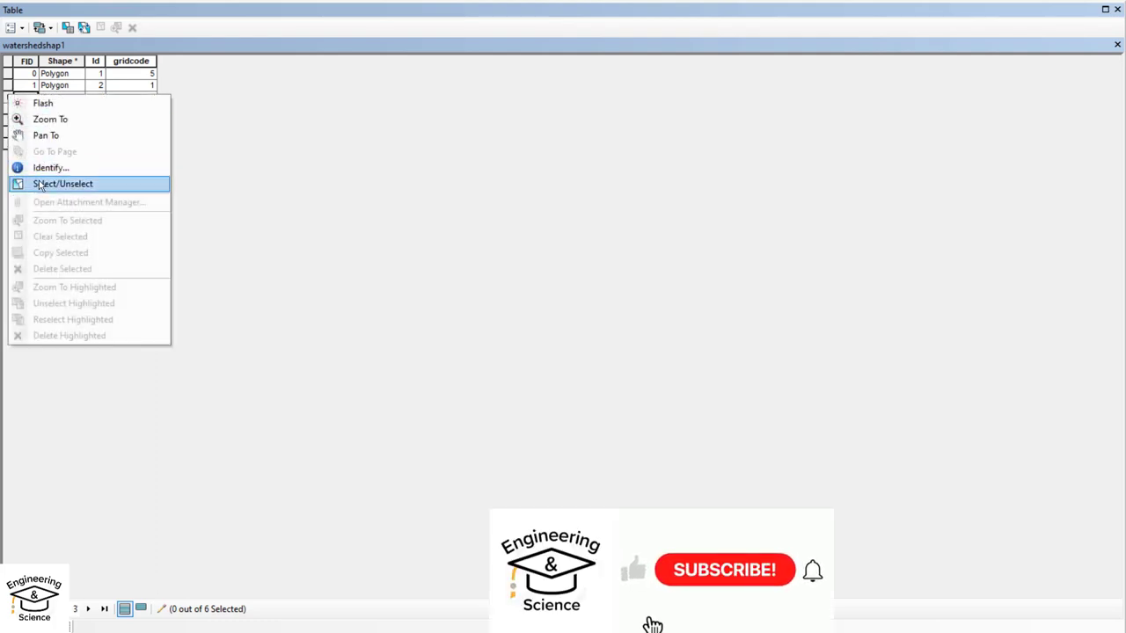
pyautogui.click(302, 150)
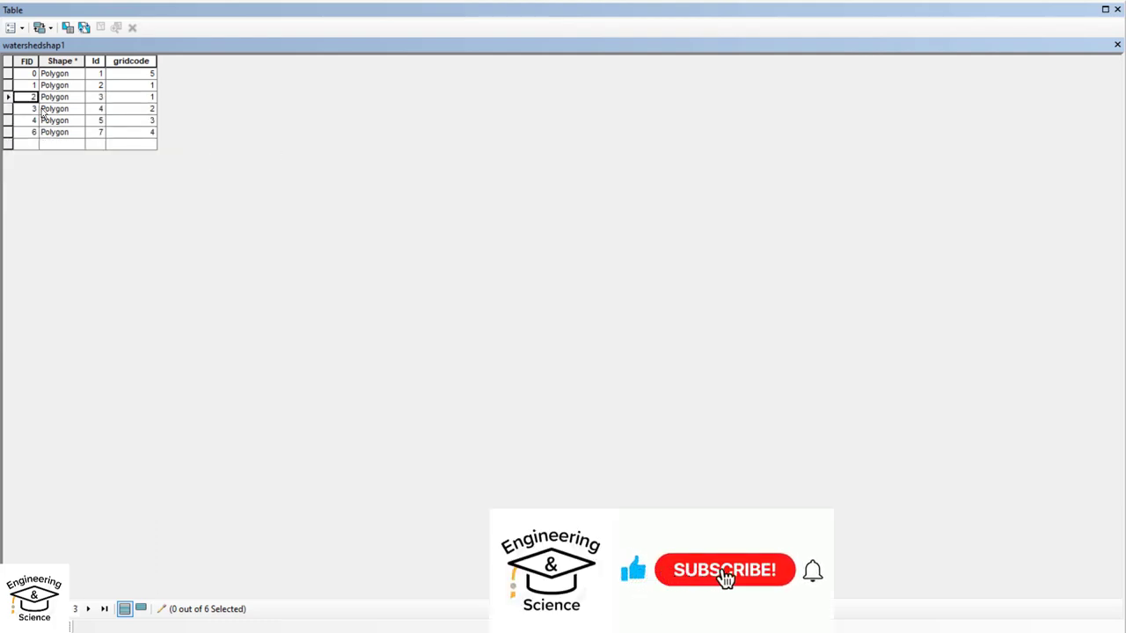
pyautogui.click(5, 97)
pyautogui.rightClick(5, 97)
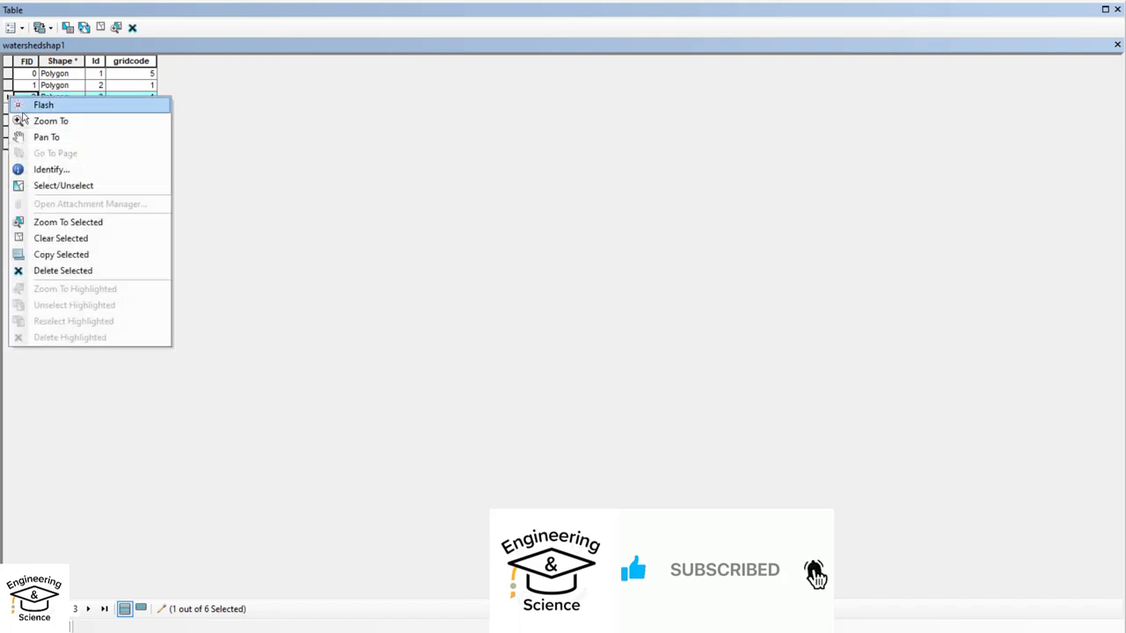
pyautogui.click(58, 270)
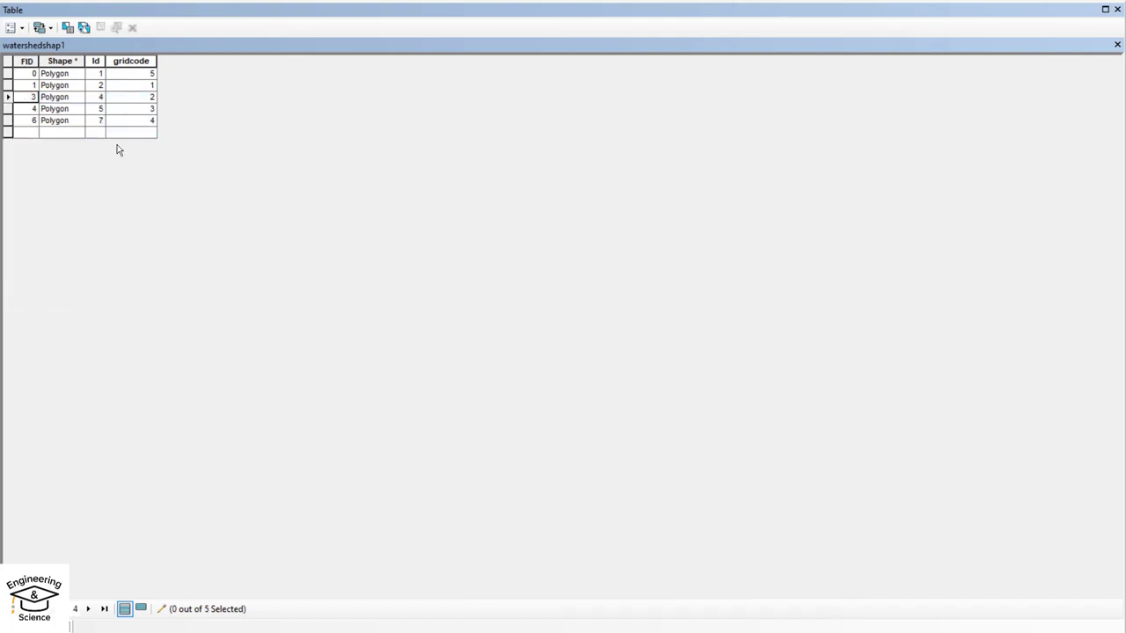
# Close the table and stop editing, saving the deletions
pyautogui.click(1114, 43)
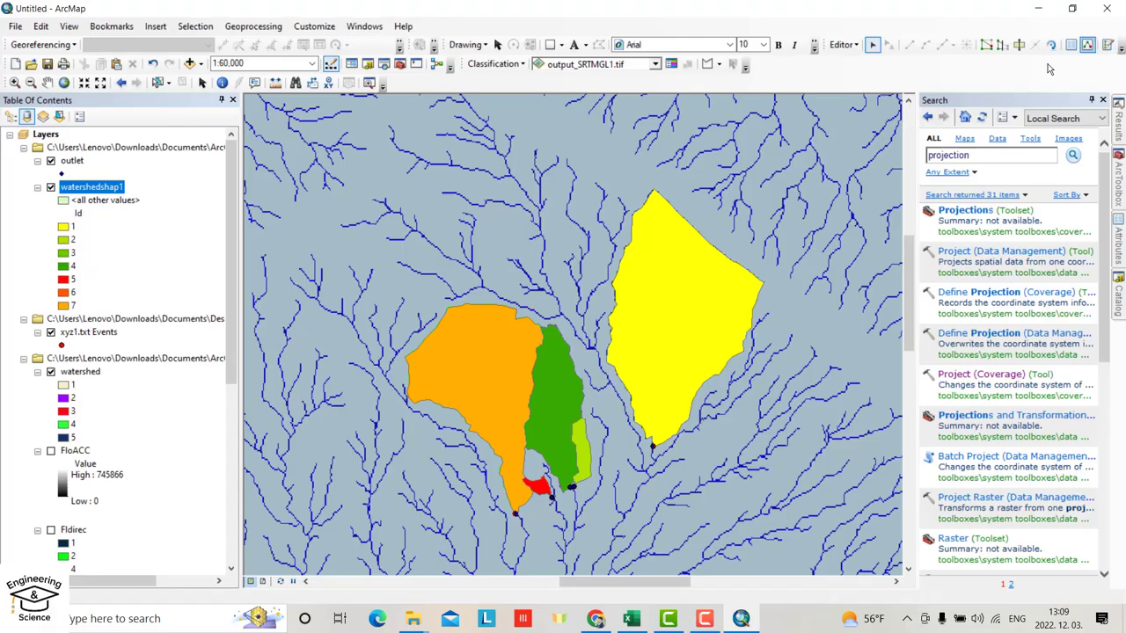
pyautogui.click(146, 253)
pyautogui.click(843, 44)
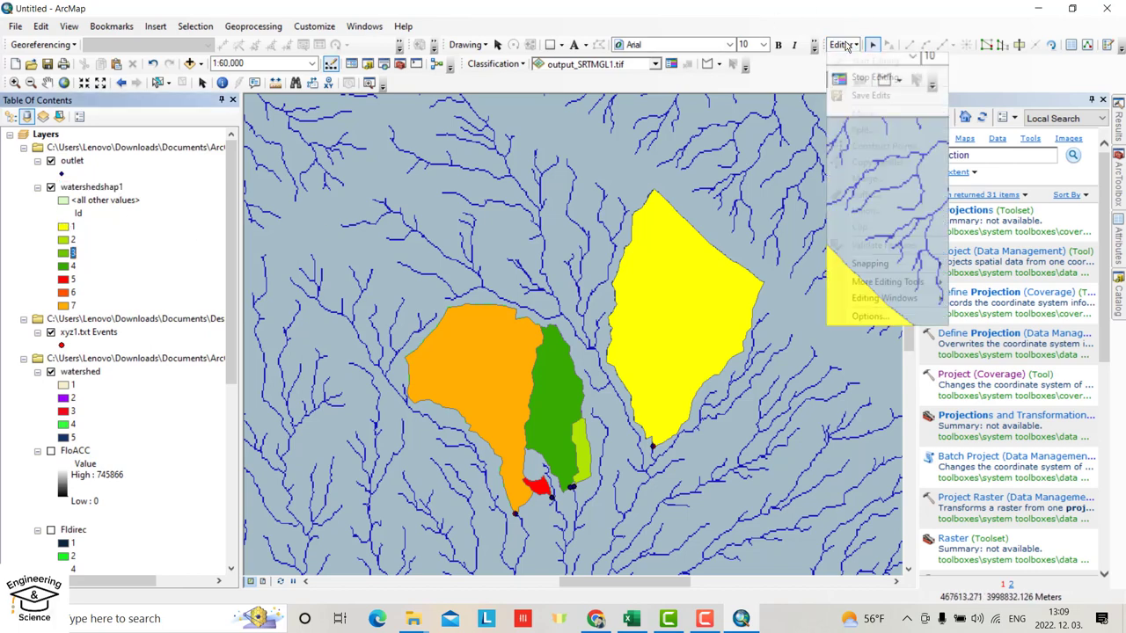
pyautogui.click(879, 78)
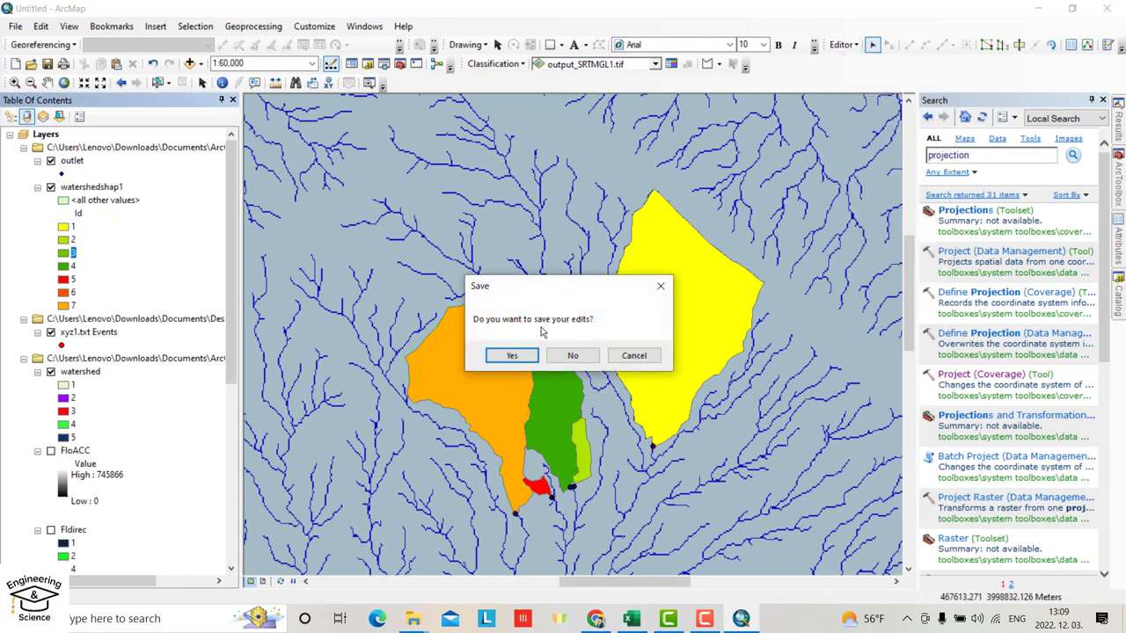
pyautogui.click(513, 355)
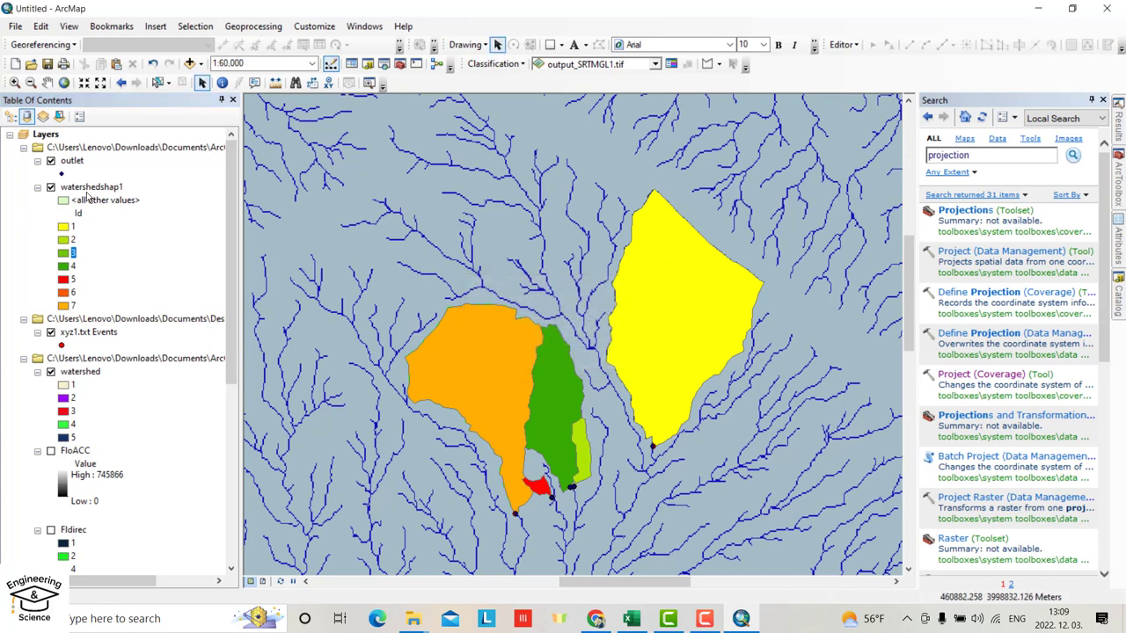
# Re-add all values in watershedshap1's unique-value symbology so only Ids 1, 2, 4, 5 and 7 remain
pyautogui.rightClick(88, 189)
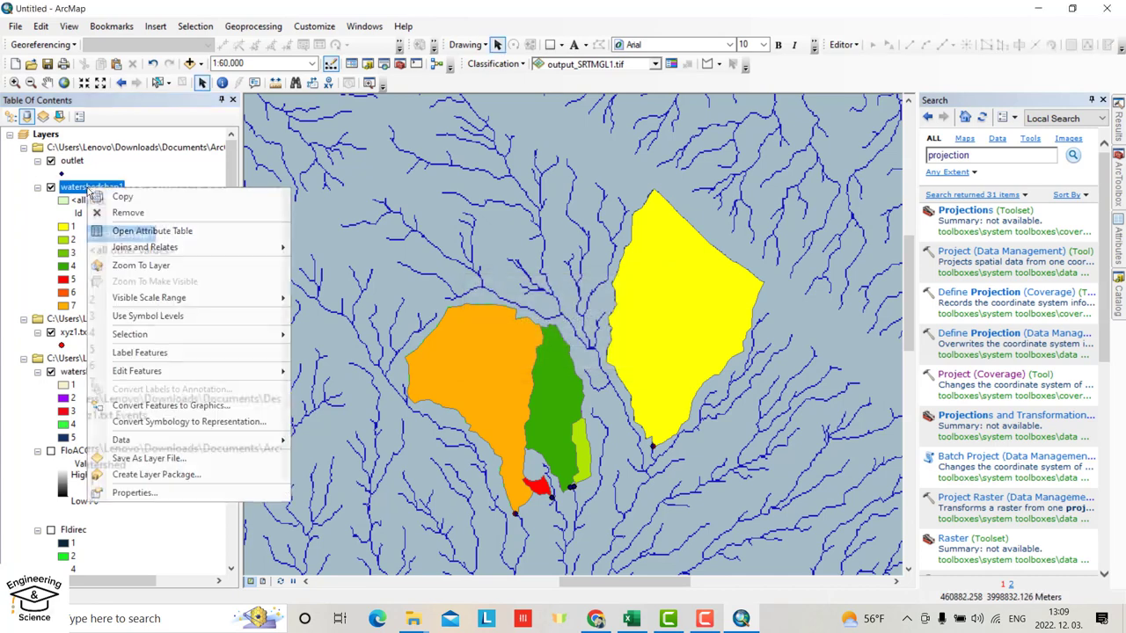
pyautogui.click(116, 494)
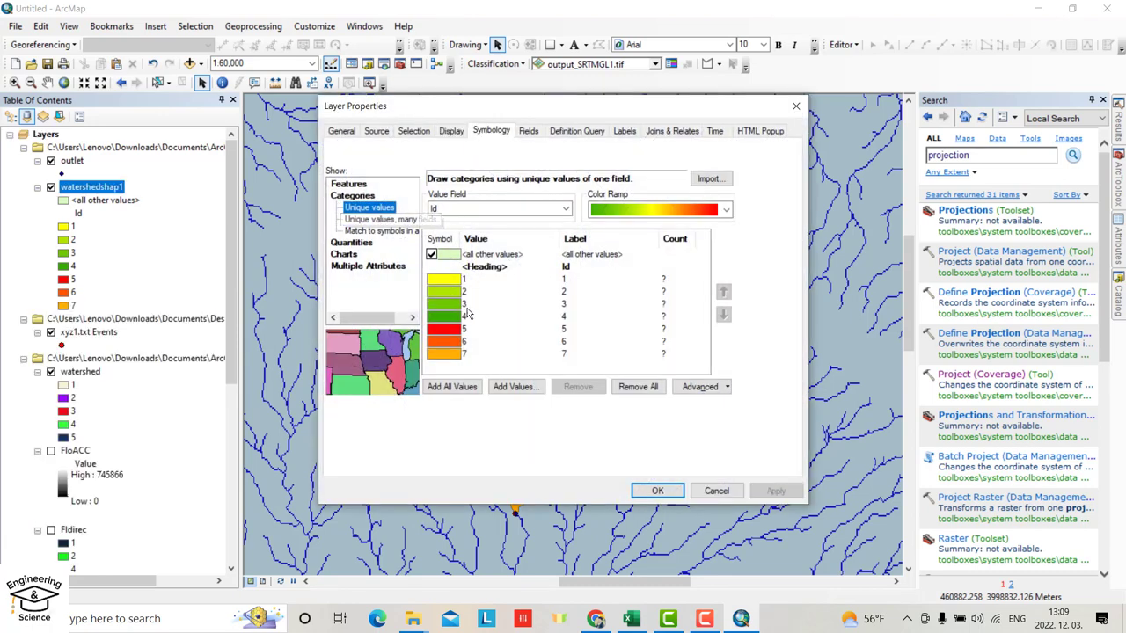
pyautogui.click(452, 387)
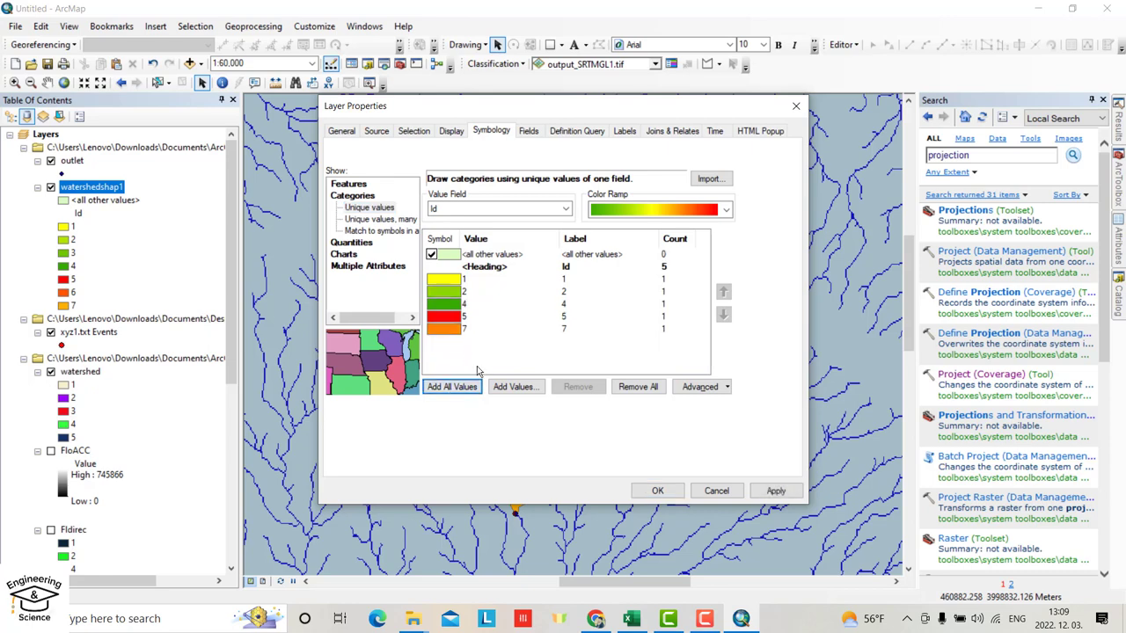
pyautogui.click(657, 492)
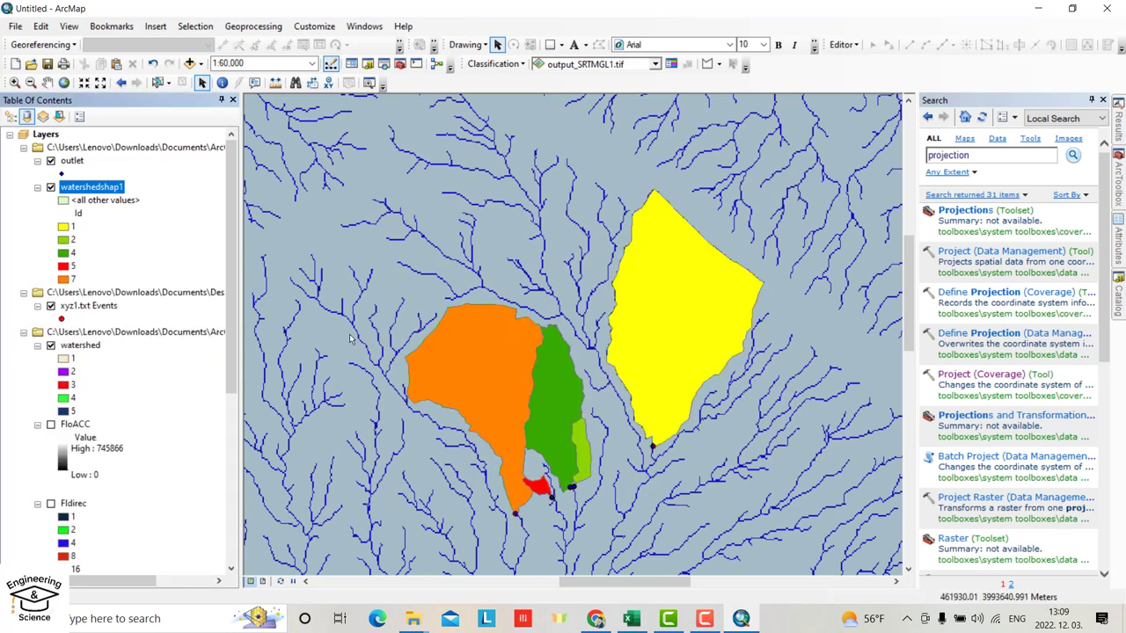
# Open the watershedshap1 attribute table and add a Double field named 'Area'
pyautogui.rightClick(84, 190)
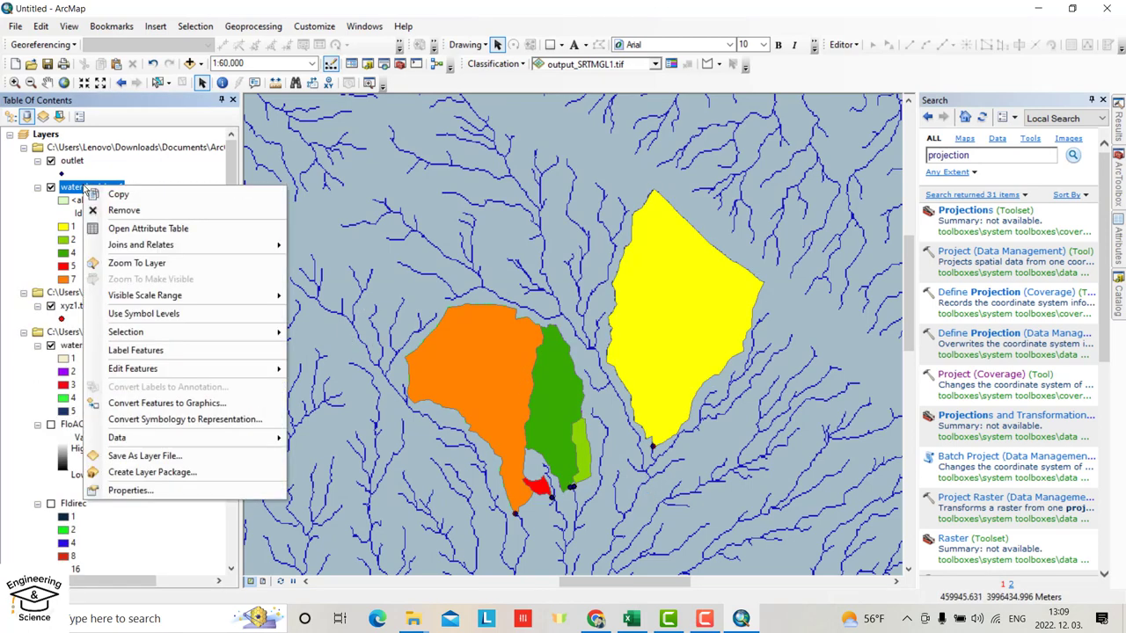
pyautogui.click(120, 229)
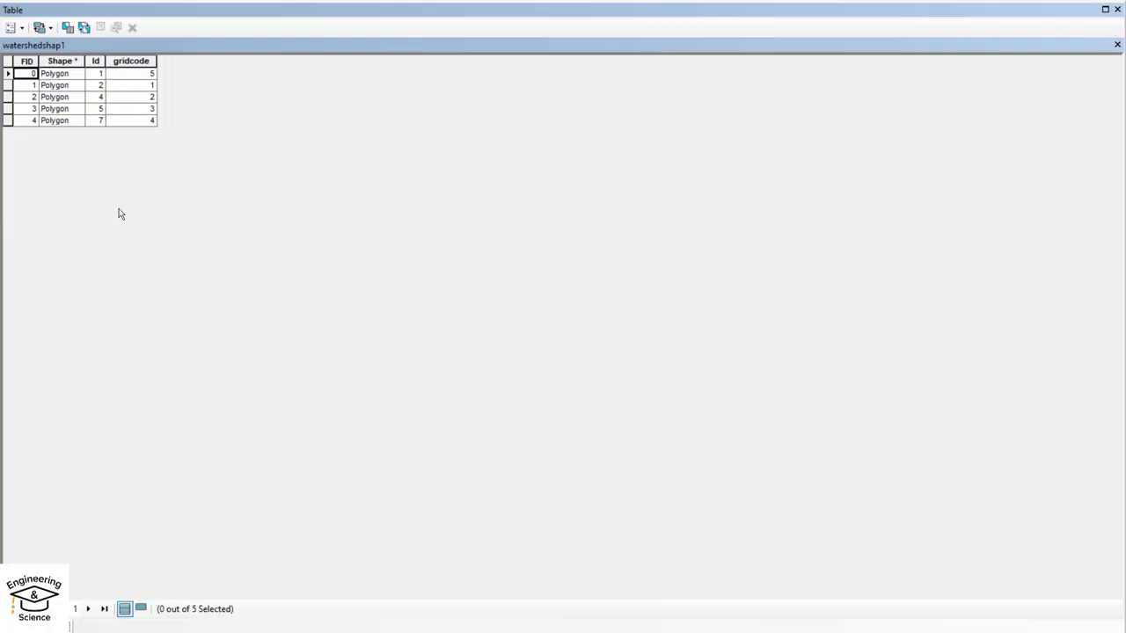
pyautogui.click(19, 30)
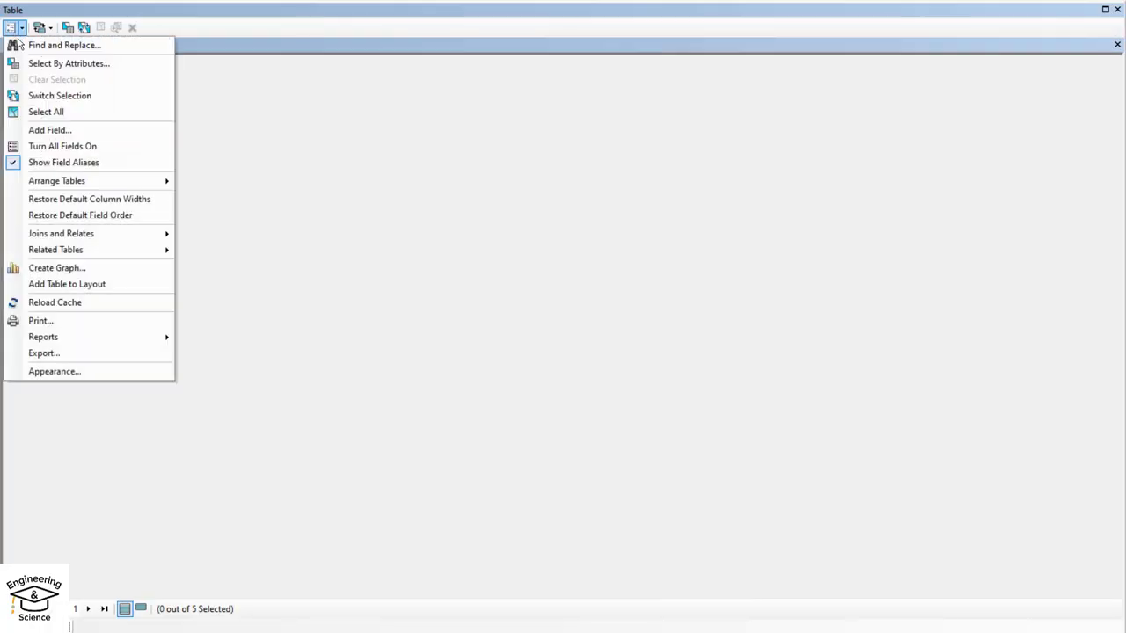
pyautogui.click(53, 130)
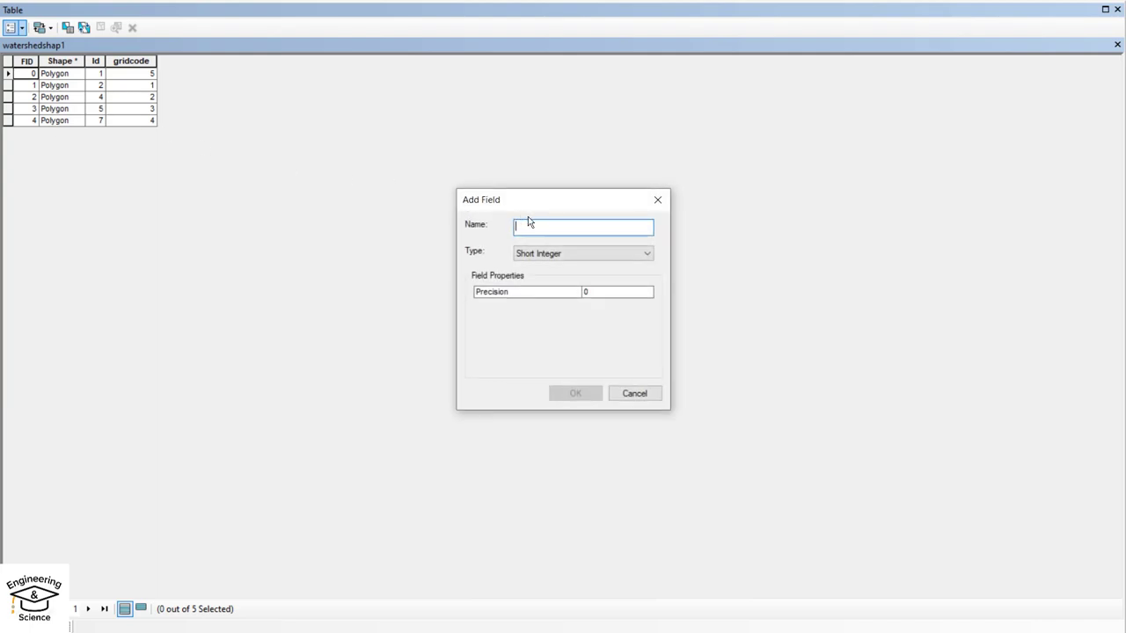
pyautogui.write('Area')
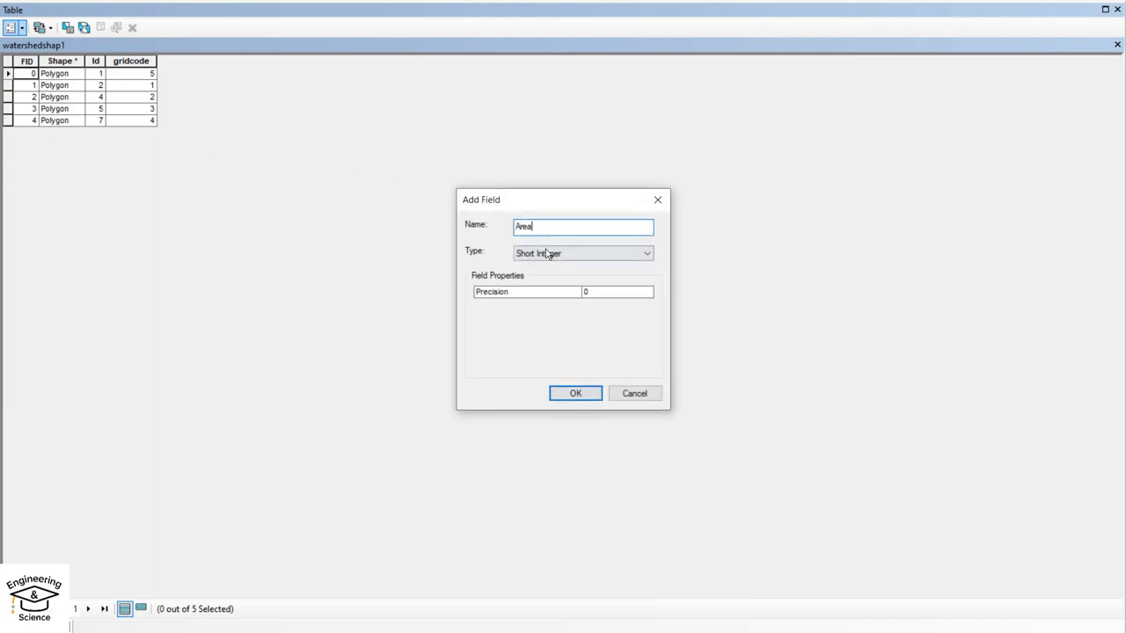
pyautogui.click(543, 253)
pyautogui.click(527, 295)
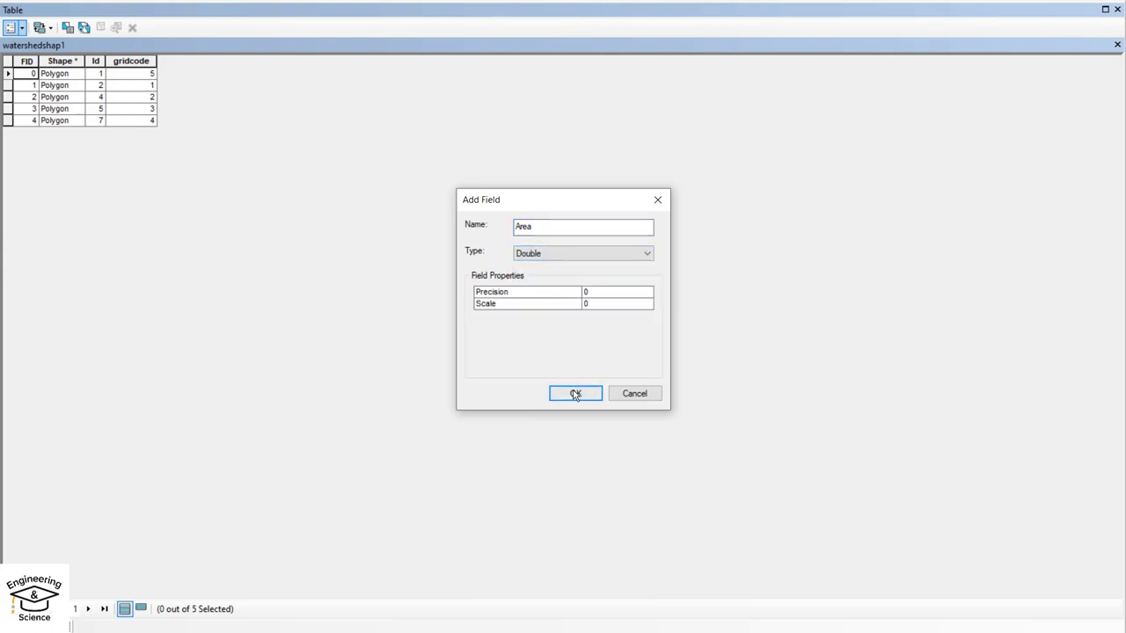
pyautogui.click(575, 393)
# Calculate geometry into the Area field as polygon area in Hectares [ha]
pyautogui.rightClick(247, 59)
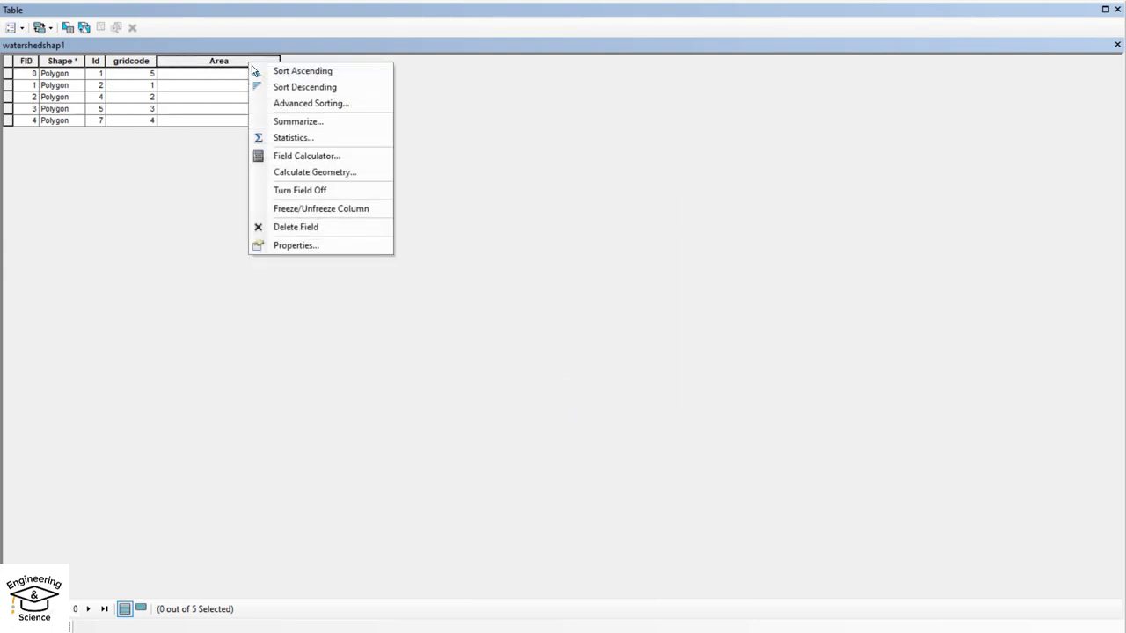
pyautogui.click(317, 171)
pyautogui.click(528, 341)
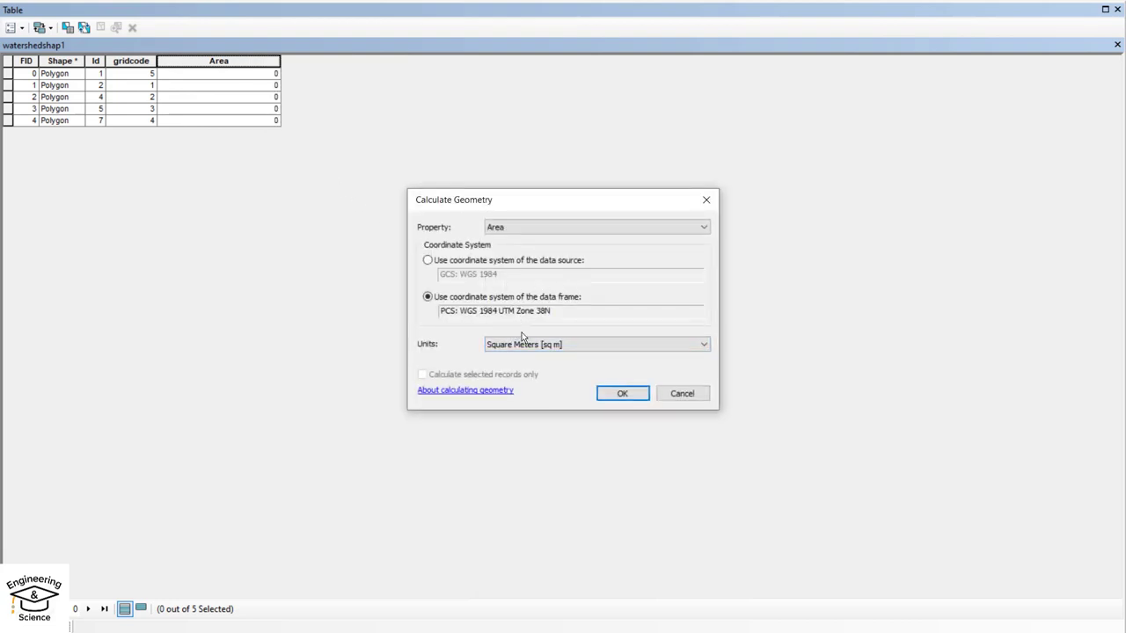
pyautogui.click(550, 344)
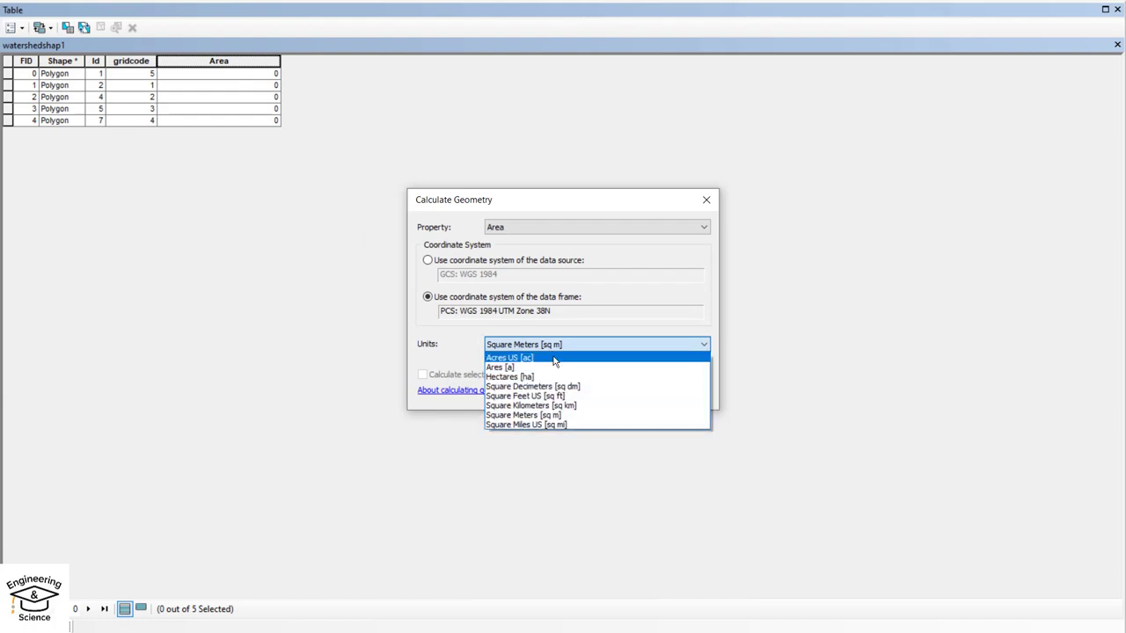
pyautogui.click(524, 379)
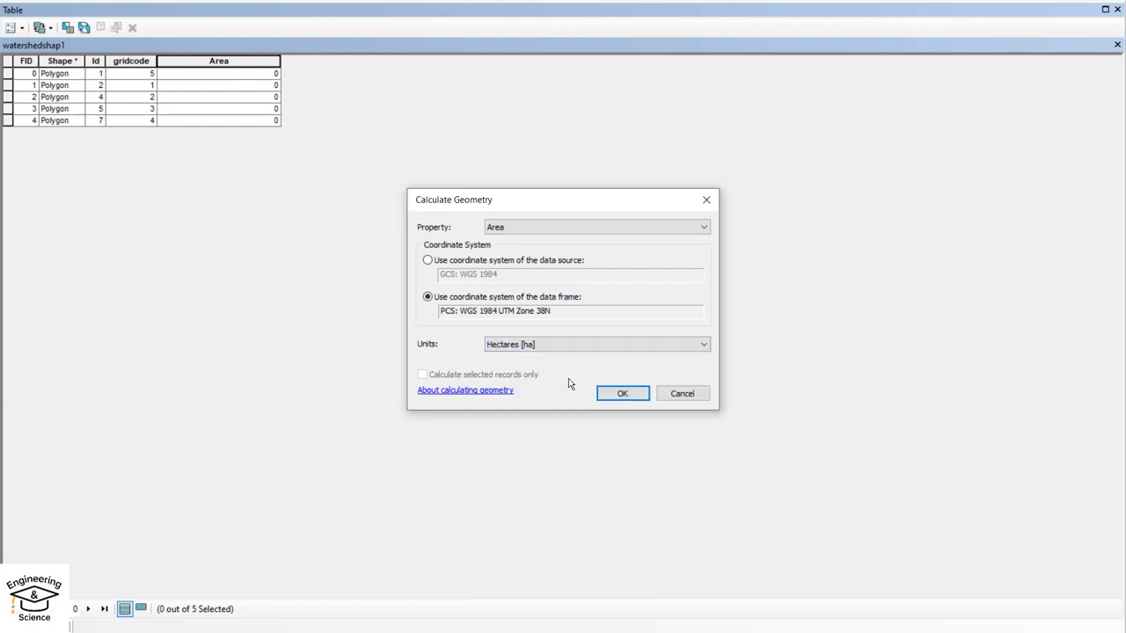
pyautogui.click(613, 393)
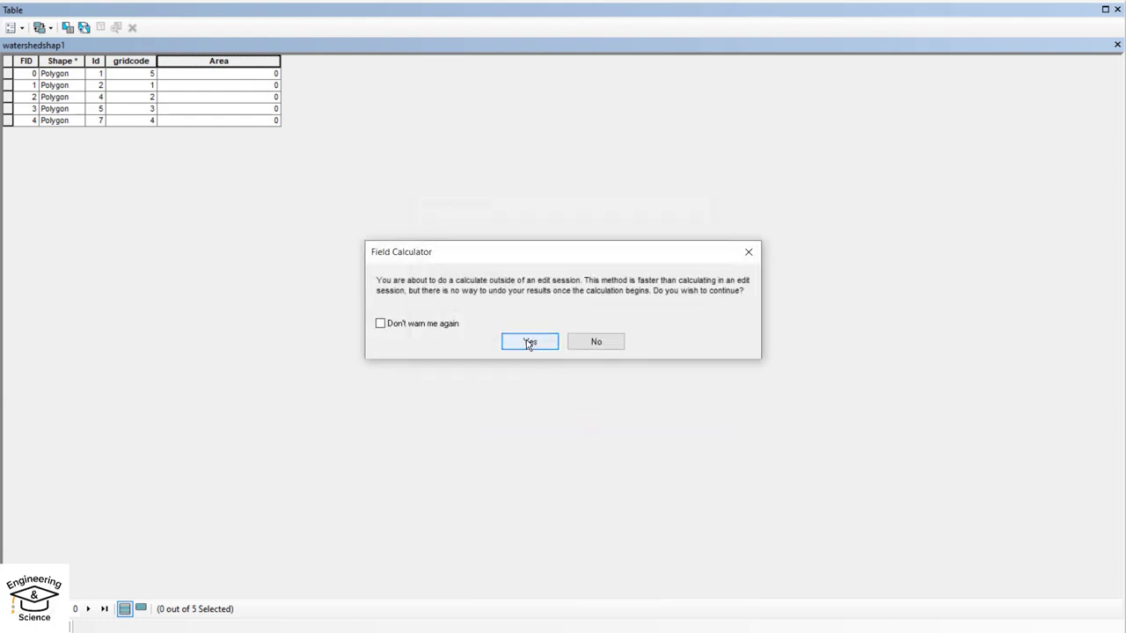
pyautogui.click(528, 343)
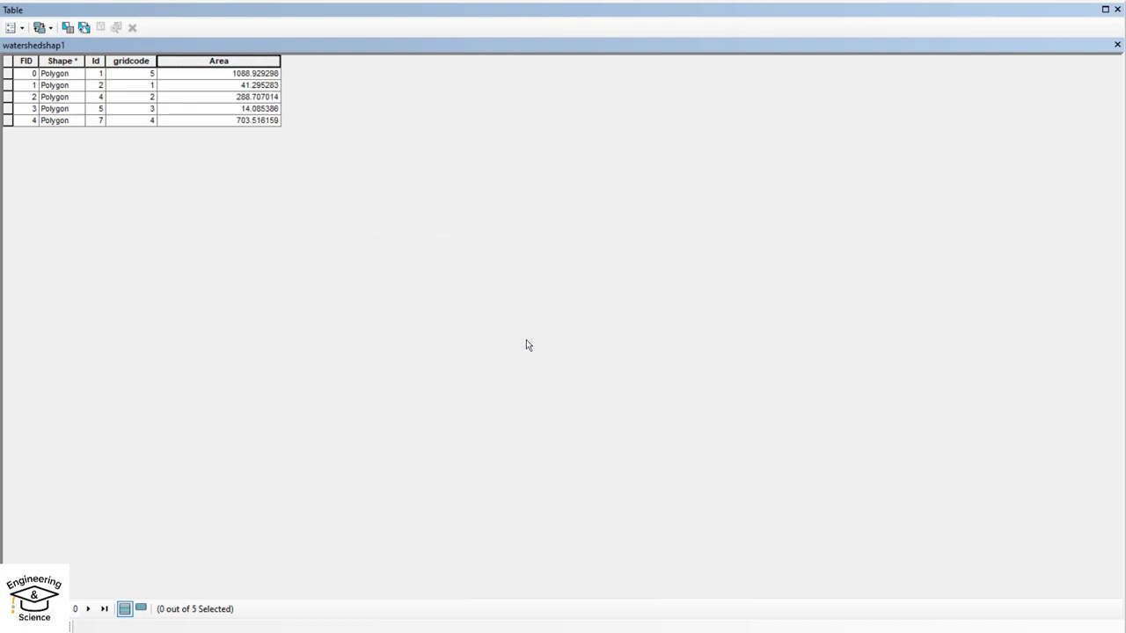
# Set the Area field's numeric format to 2 decimal places, then close the attribute table
pyautogui.rightClick(225, 55)
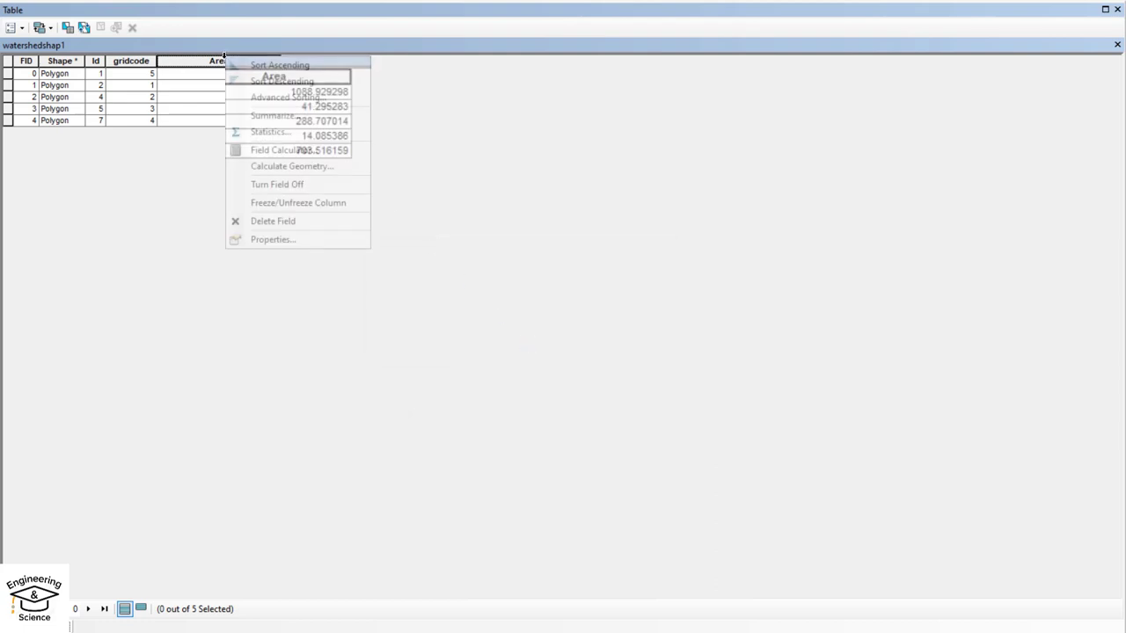
pyautogui.click(279, 240)
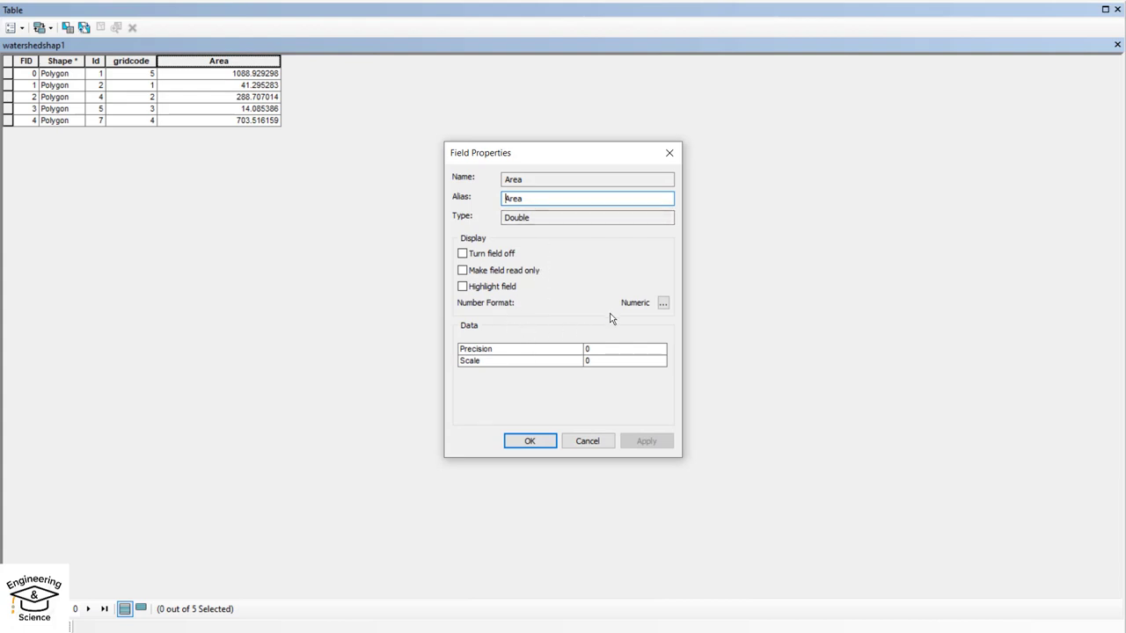
pyautogui.click(663, 303)
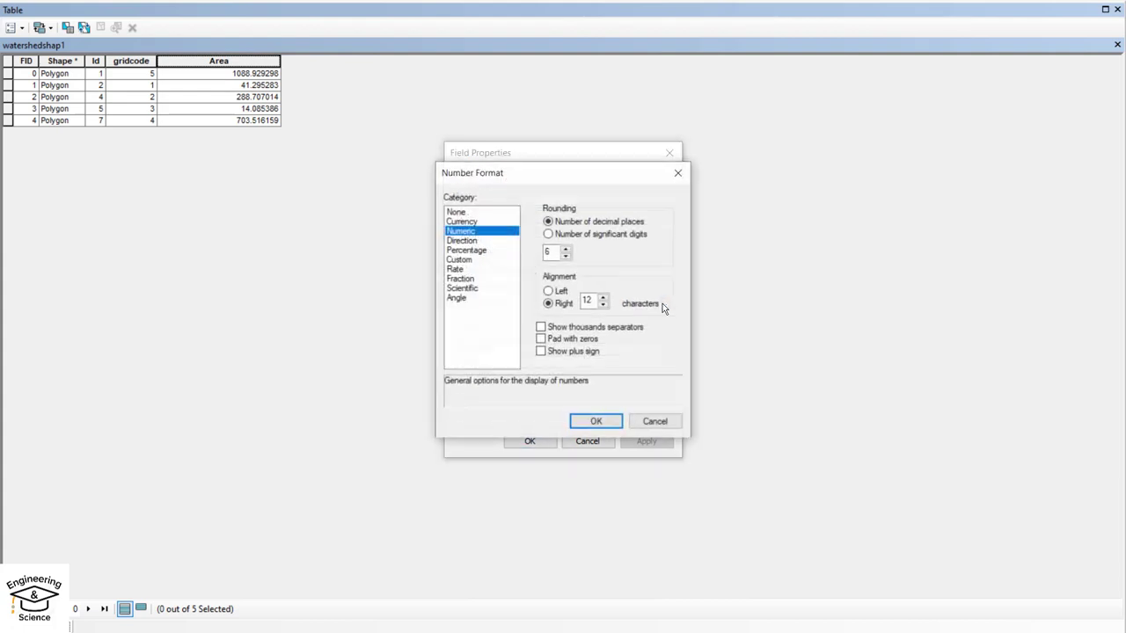
pyautogui.click(568, 250)
pyautogui.click(568, 256)
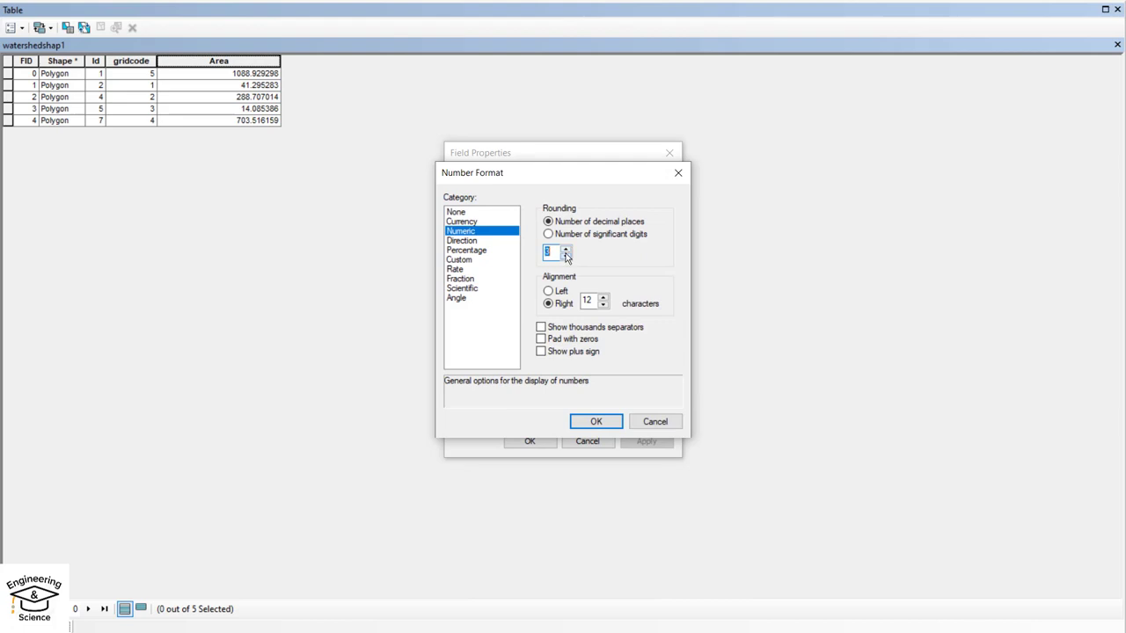
pyautogui.click(597, 421)
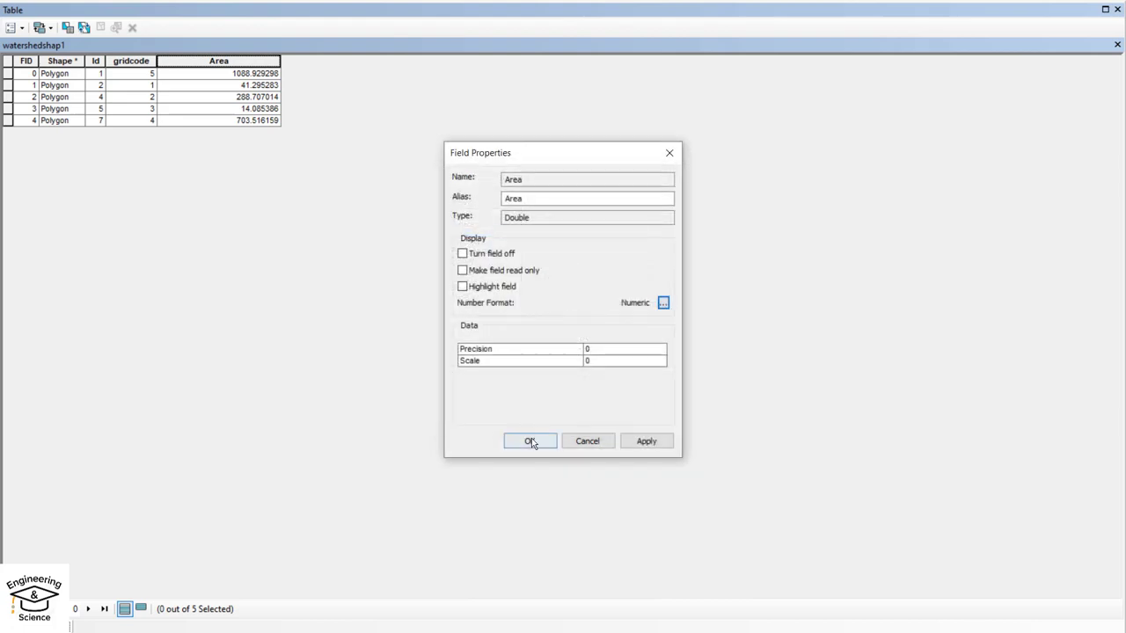
pyautogui.press('Return')
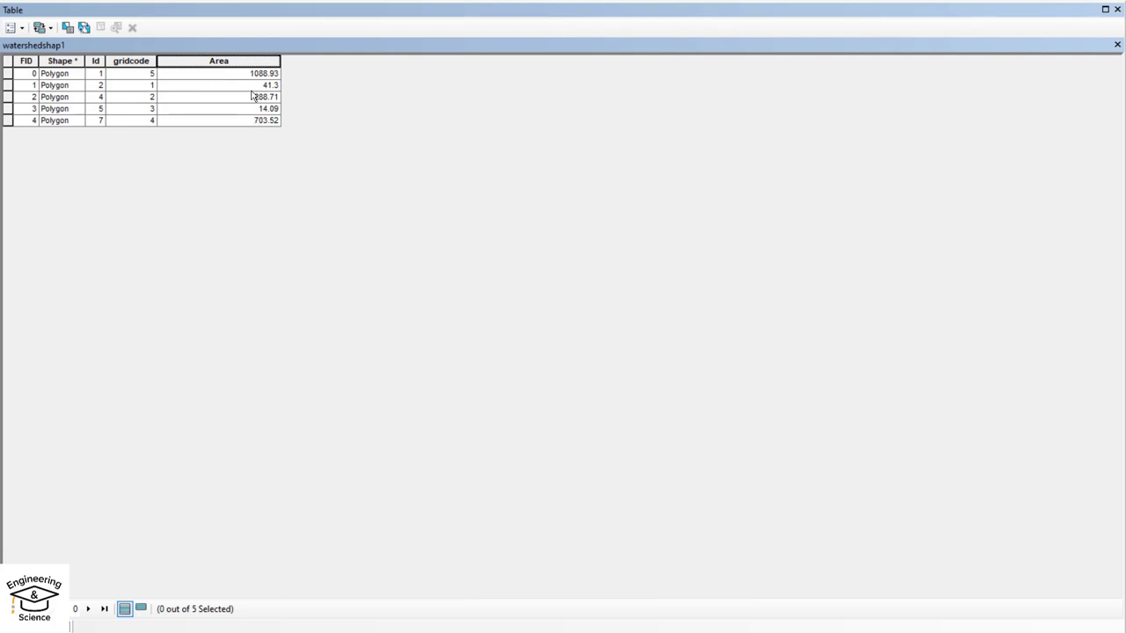
pyautogui.click(1117, 43)
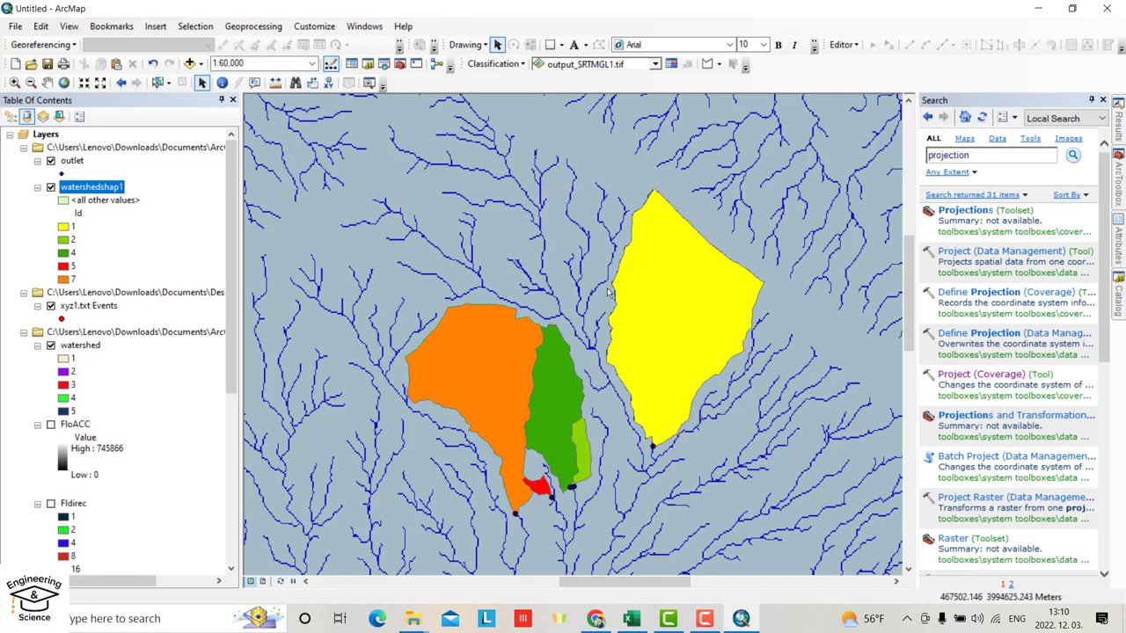